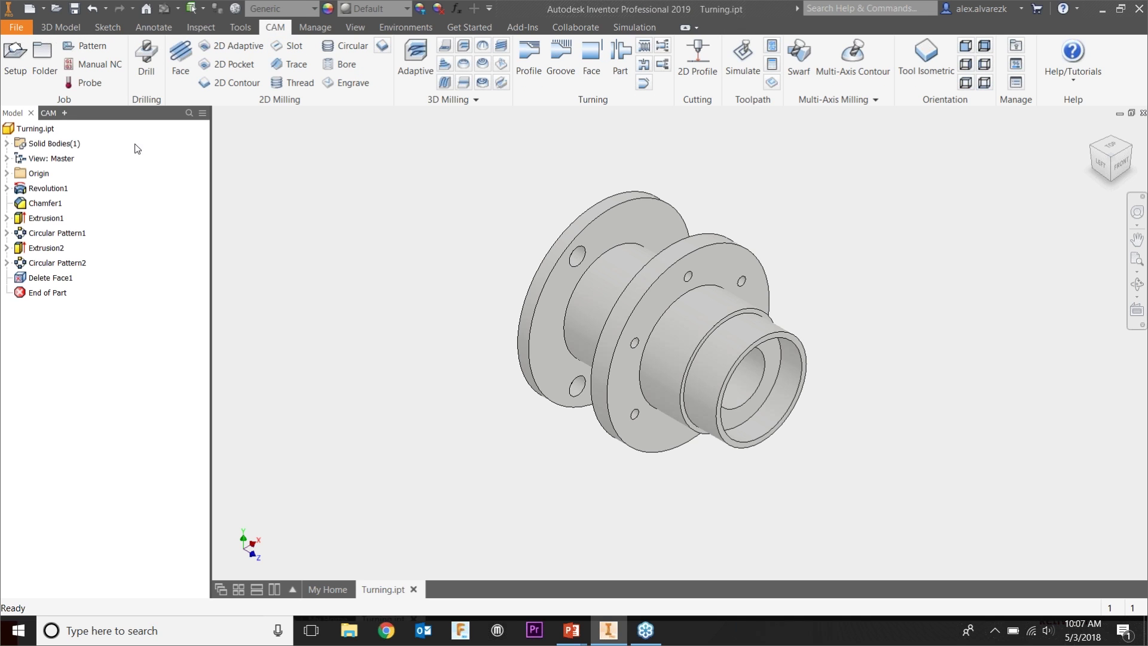
- Create a new CAM setup for the part with the operation type Turning or mill/turn
left_click(49, 116)
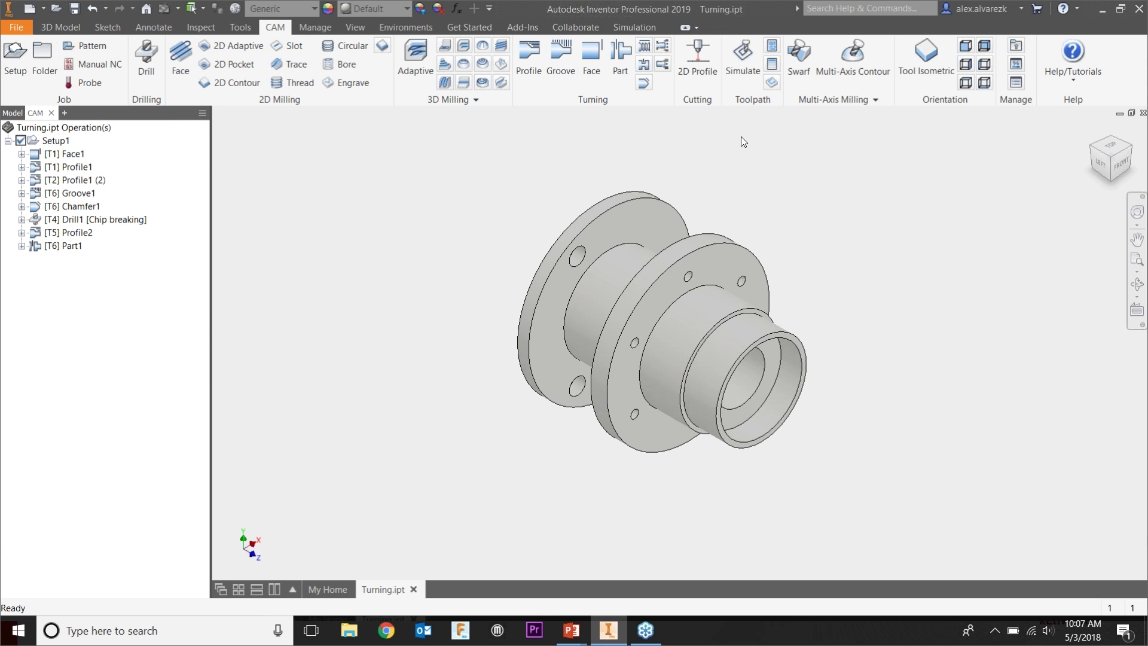
left_click(15, 62)
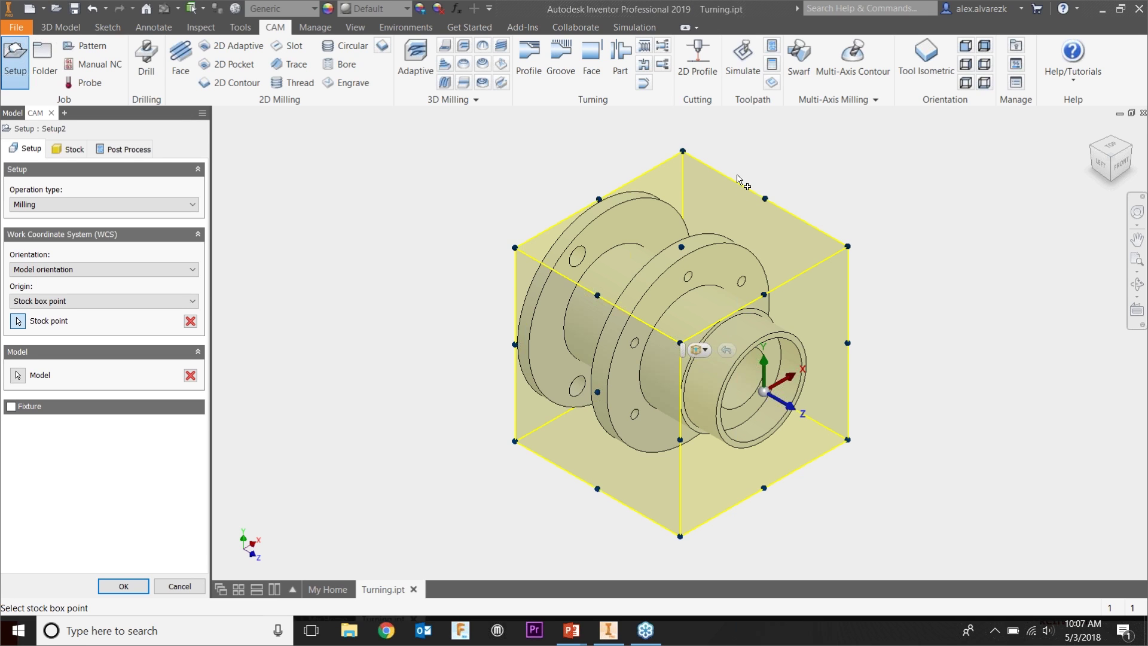
left_click(139, 204)
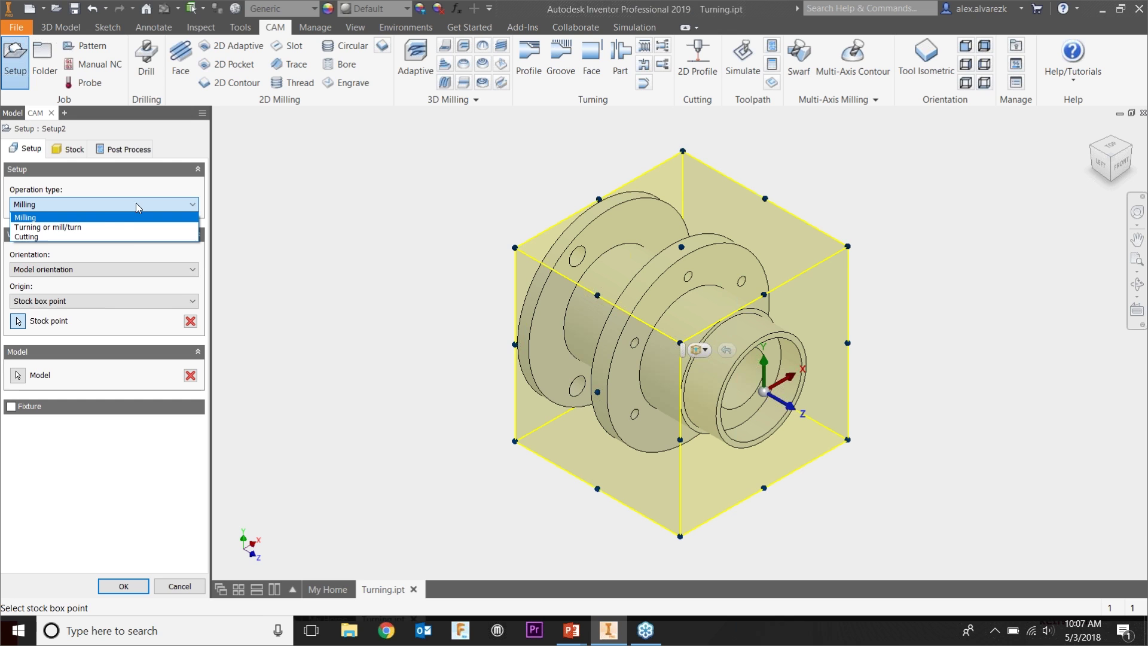
left_click(89, 223)
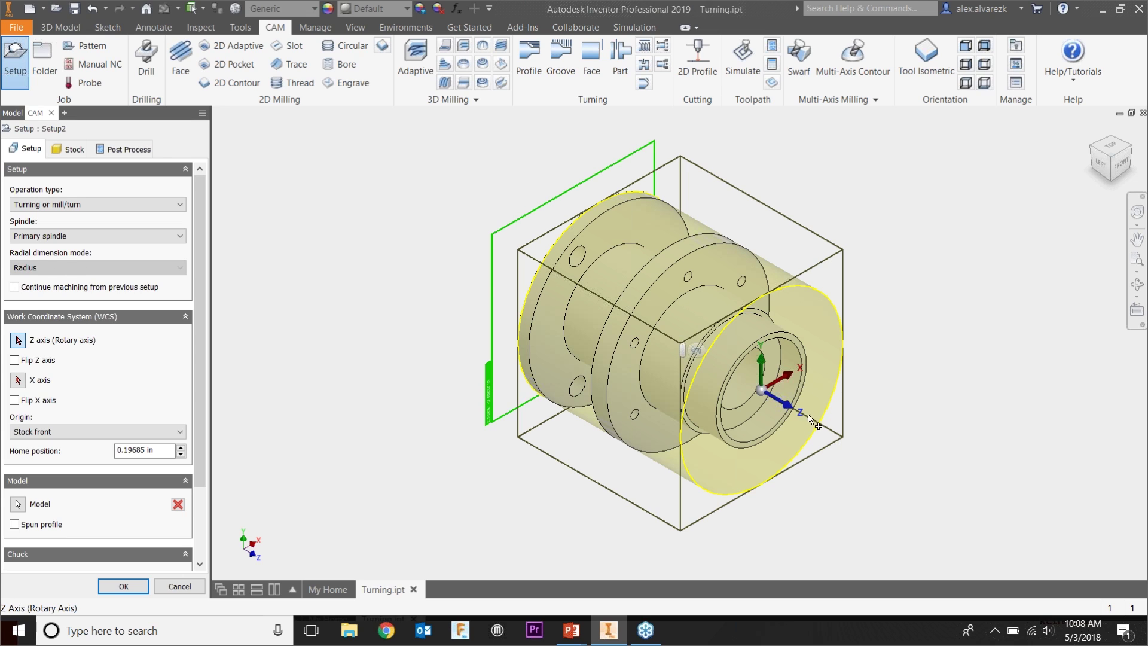
- Enable the Spun profile option for the setup's model
left_click(18, 504)
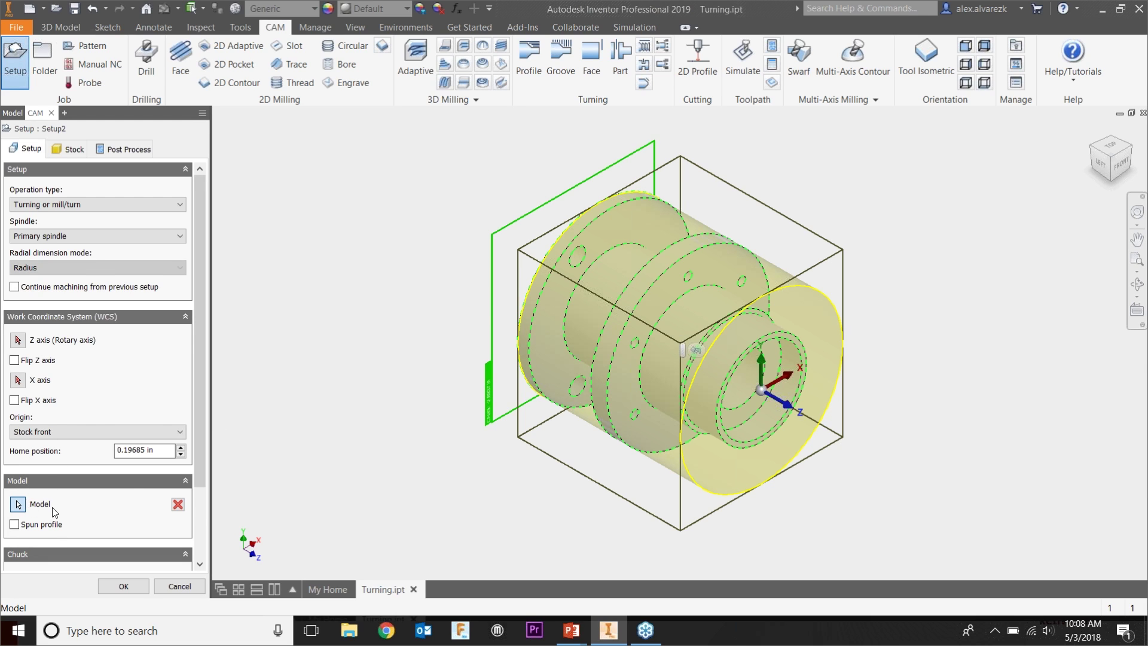
left_click_drag(200, 389, 204, 460)
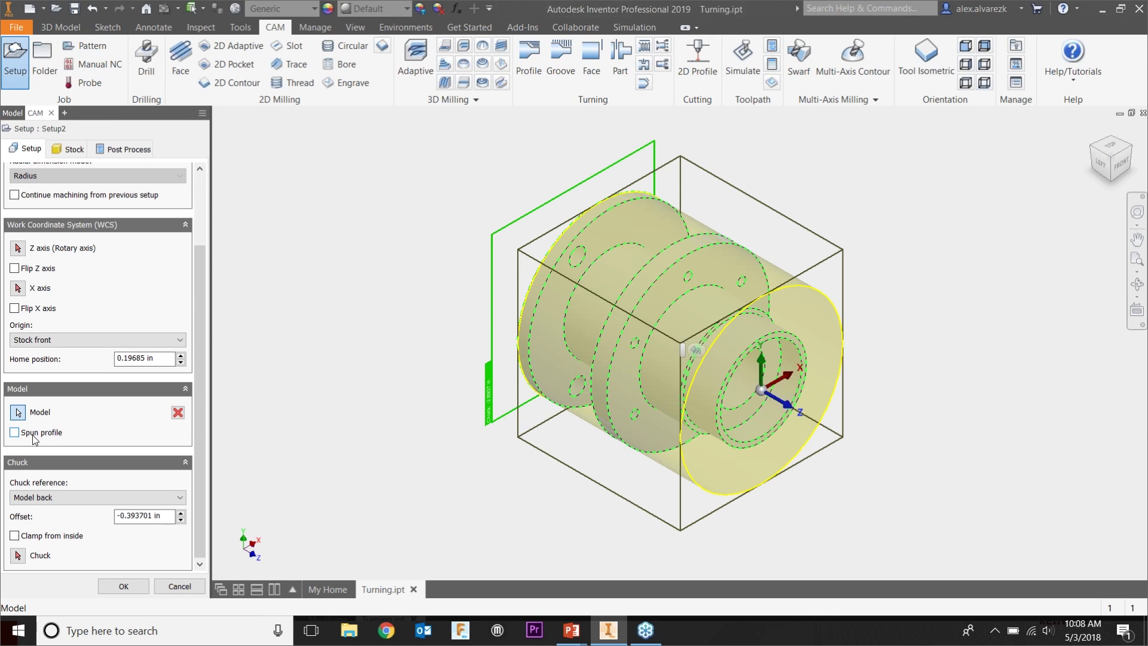
mouse_move(16, 436)
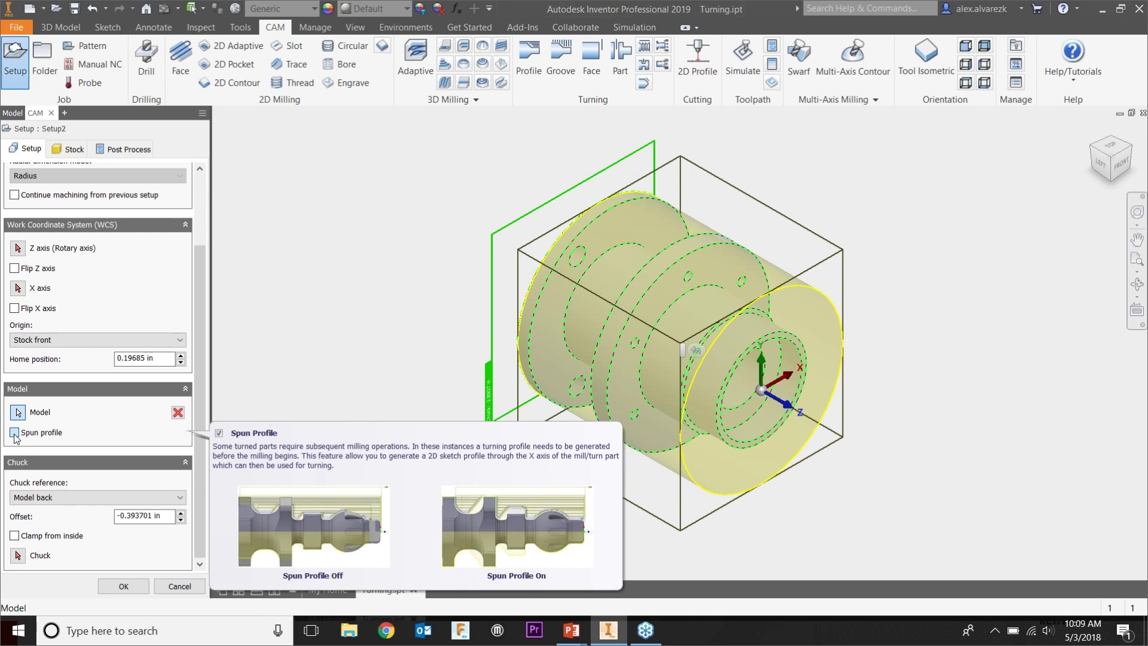
left_click(16, 435)
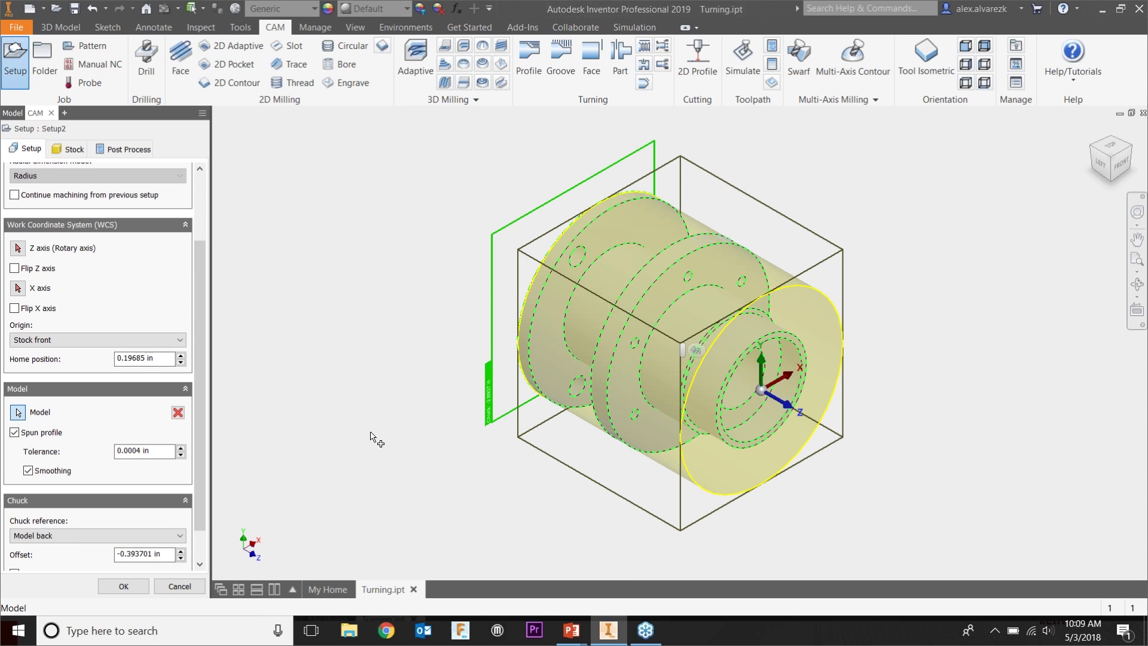
mouse_move(201, 324)
left_mouse_down()
mouse_move(199, 357)
mouse_move(206, 322)
left_mouse_up()
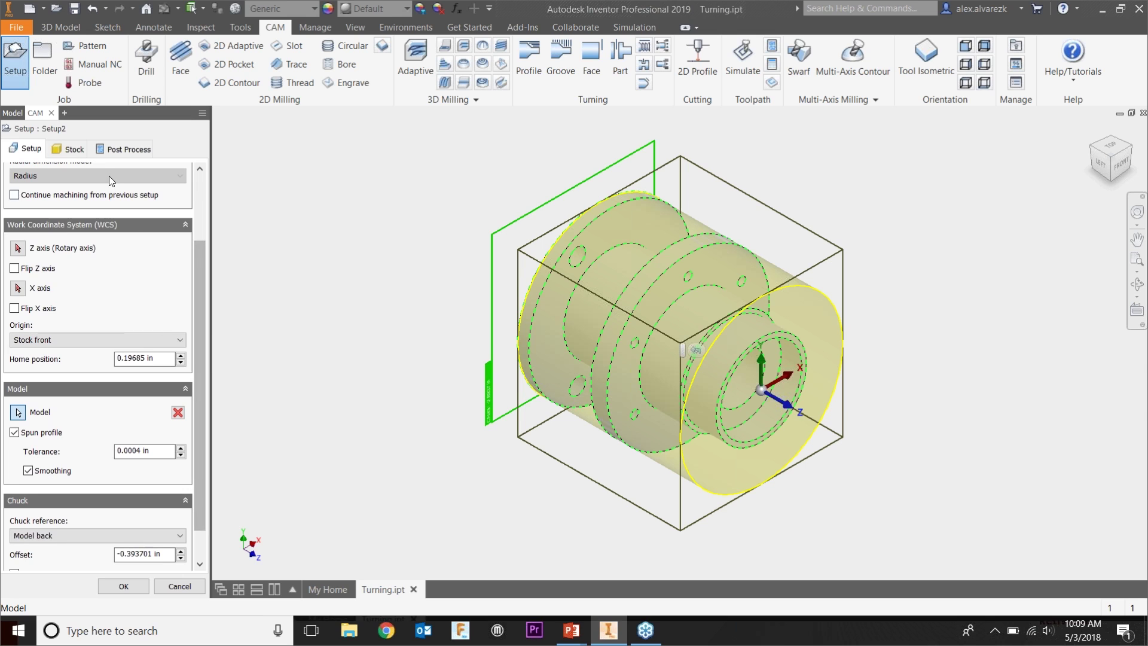
- Define the stock as a fixed size cylinder with a diameter of 2.75 in and a length of 4 in
left_click(68, 150)
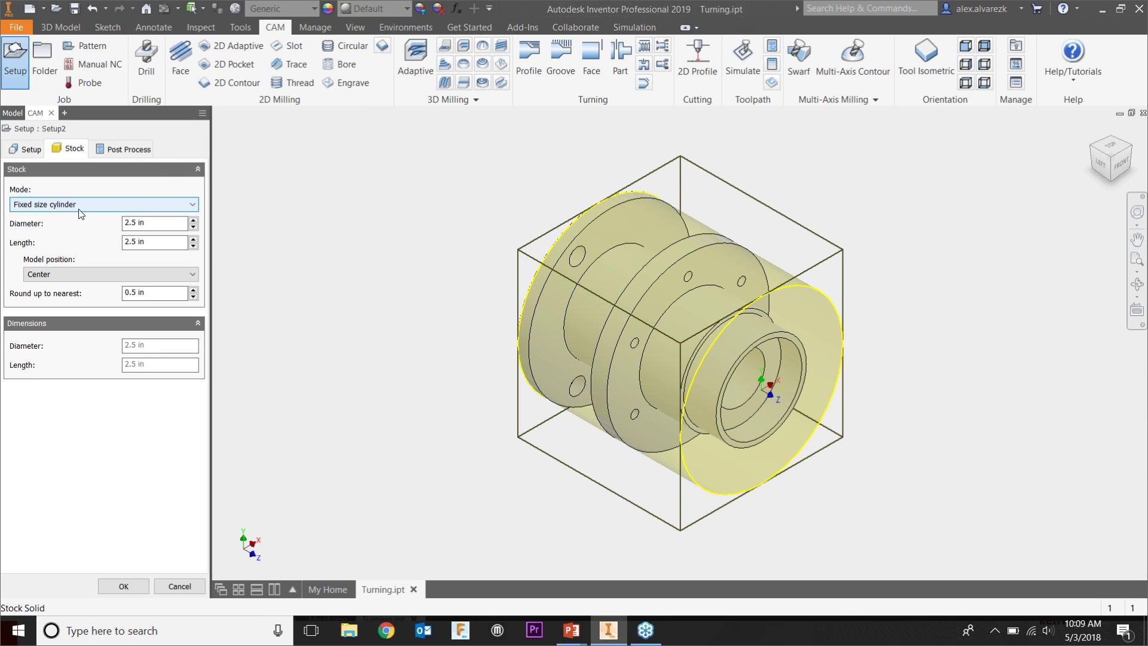
mouse_move(76, 212)
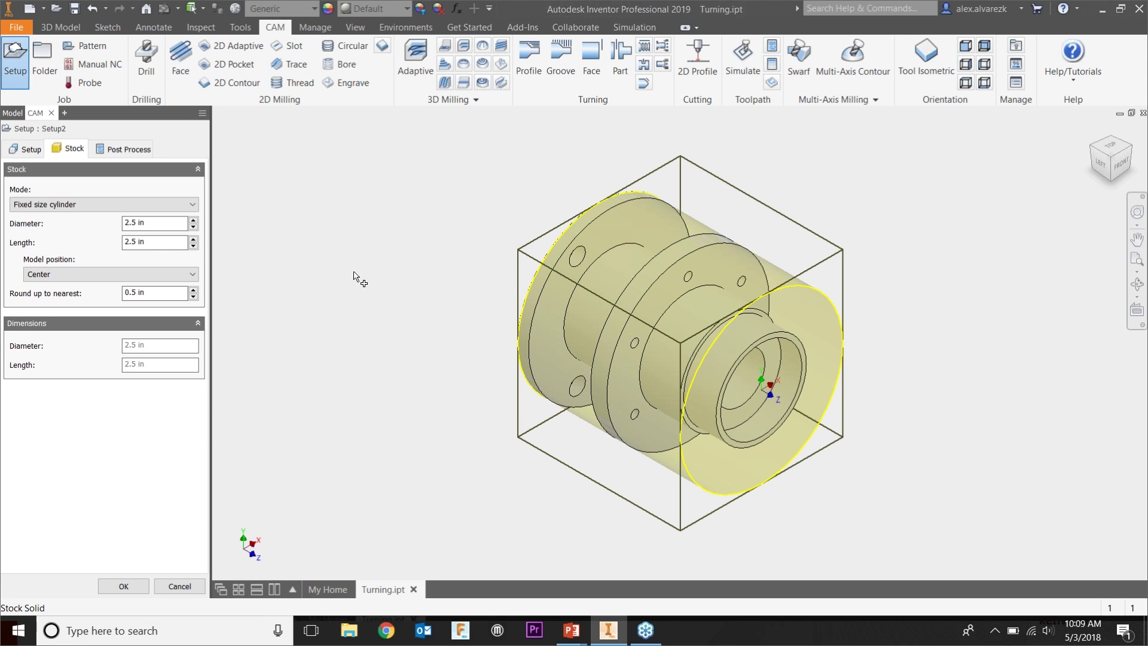
left_click(187, 204)
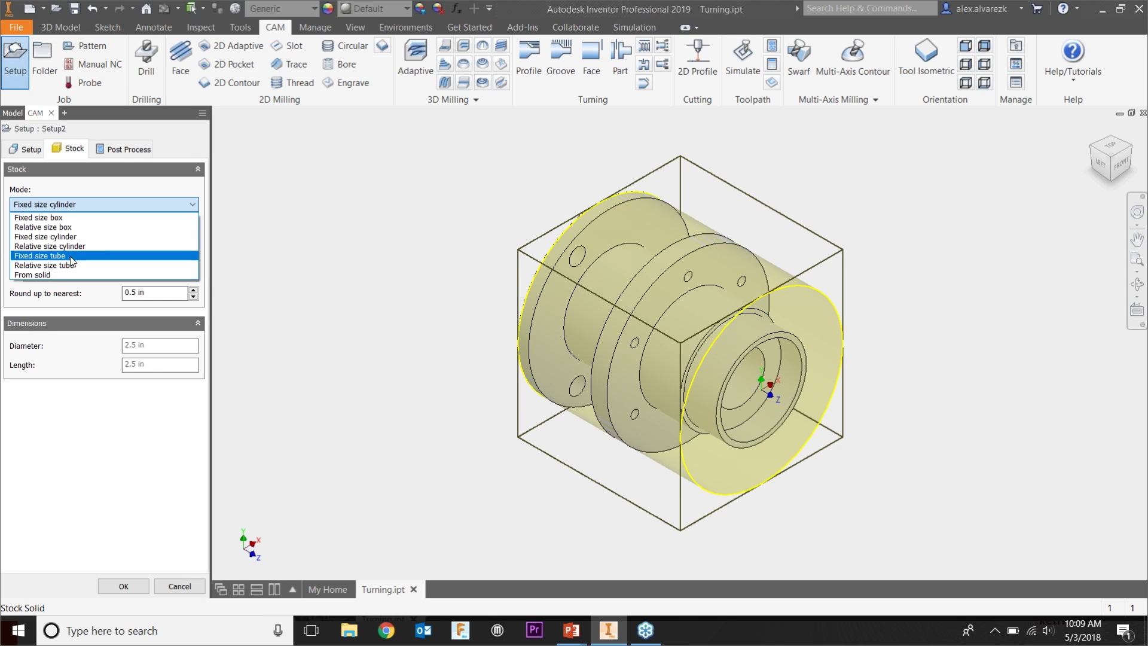
left_click(69, 220)
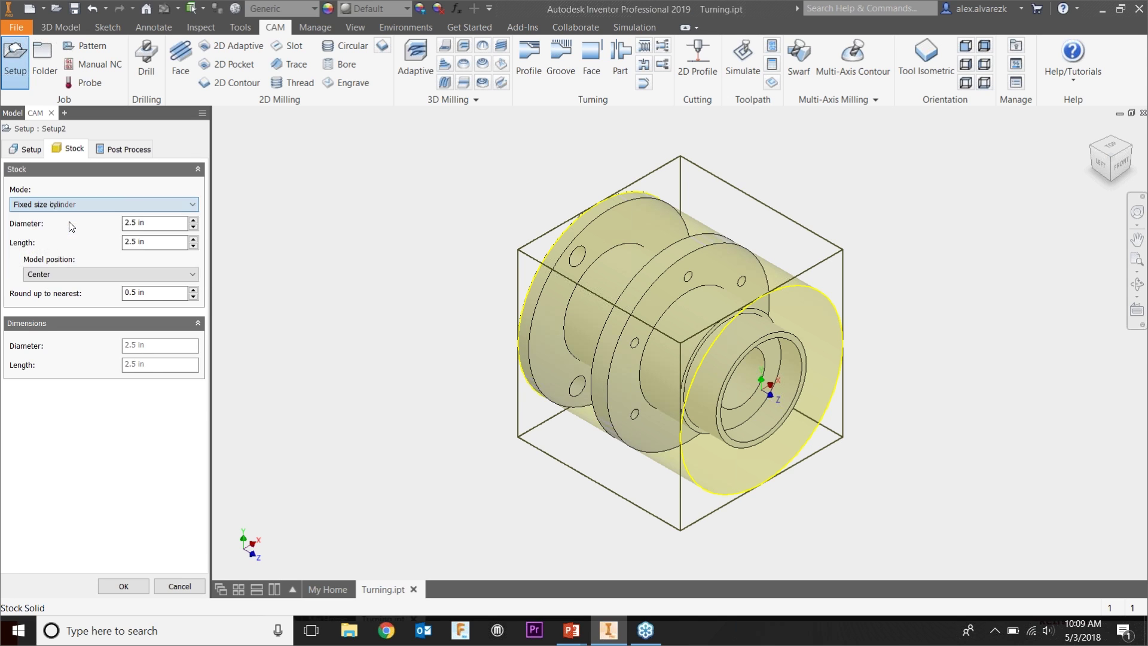
left_click(113, 207)
left_click(88, 238)
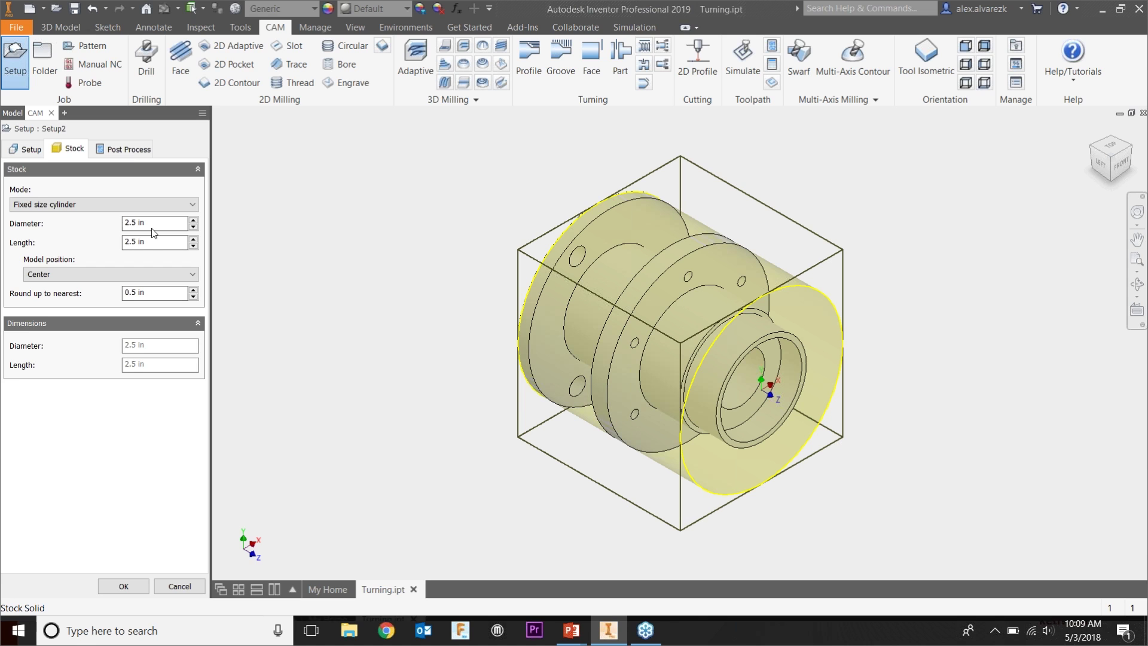
left_click(129, 223)
type("7")
left_click(1099, 163)
left_click_drag(156, 243, 102, 243)
type("4")
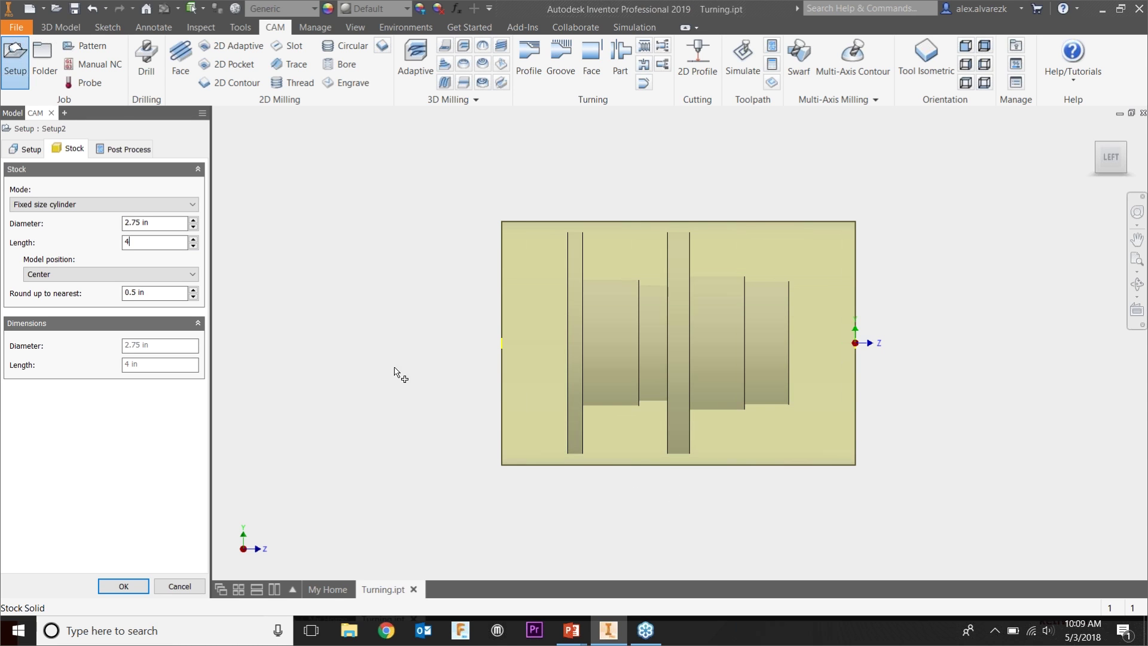
- Set the model position in the stock to Offset from front with an offset of .05 in
left_click(166, 277)
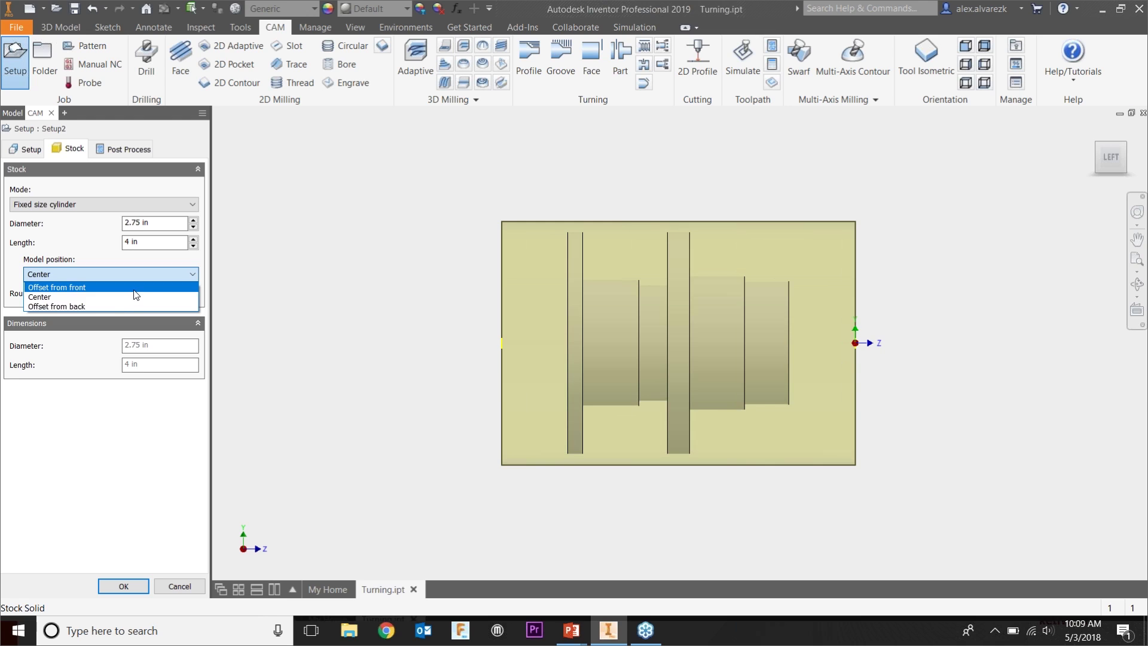
left_click(134, 288)
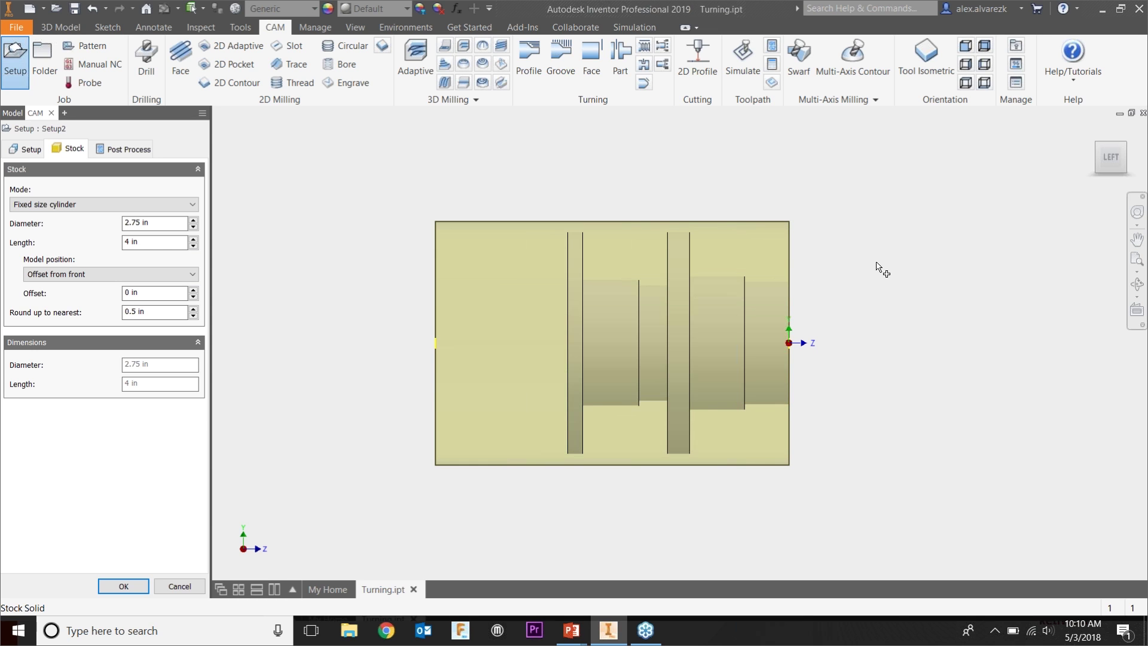
middle_click_drag(902, 274, 802, 285, "shift")
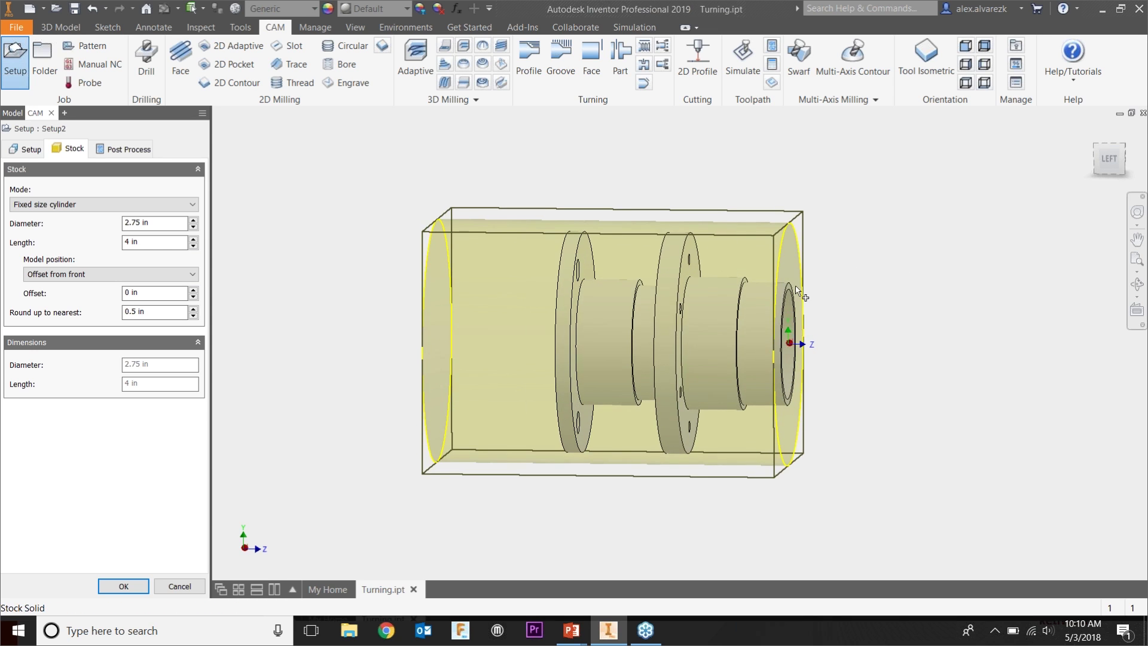
scroll(802, 286, "up", 5)
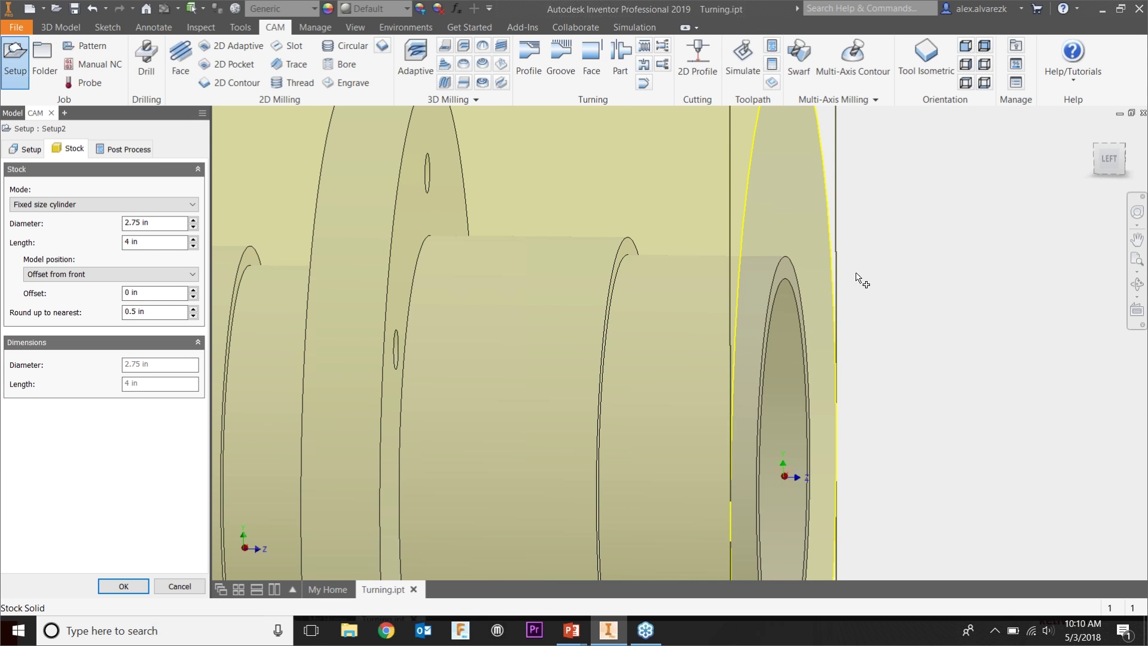
left_click(145, 293)
type(".05")
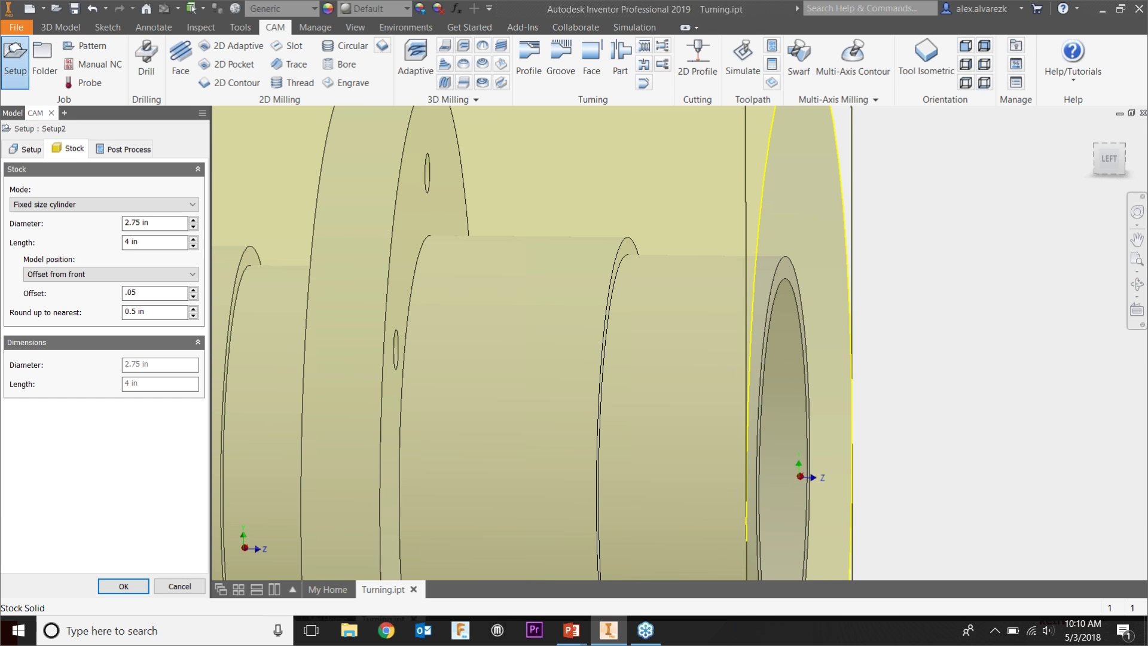
scroll(894, 287, "down", 5)
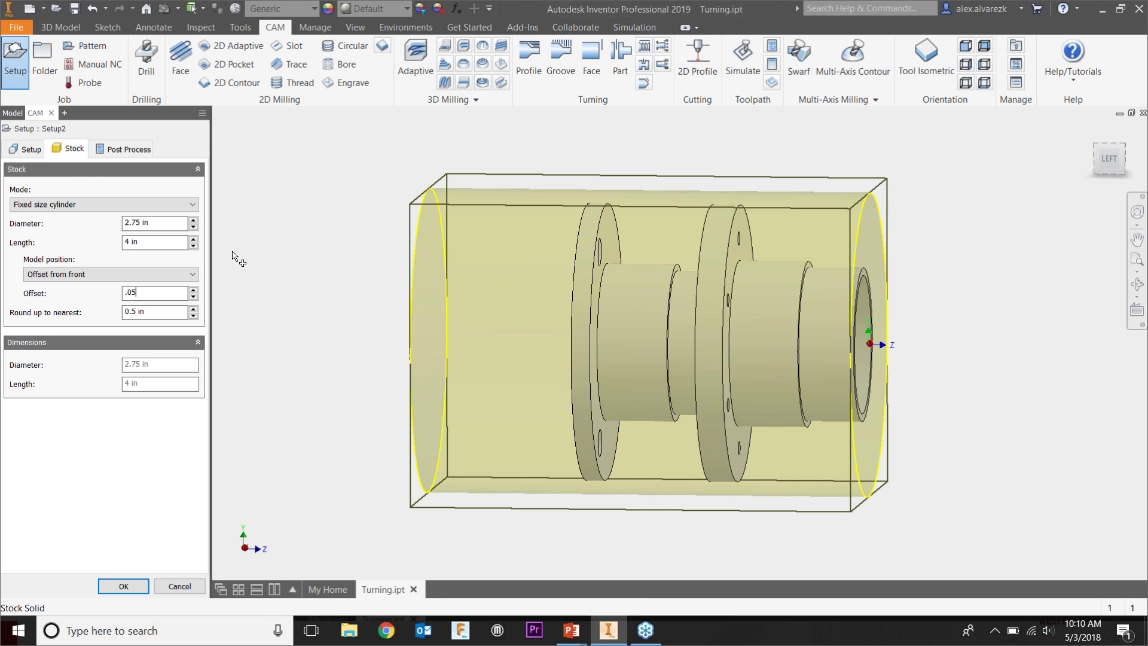
- Inspect the coordinate system and chuck plane against the stock, and accept the turning setup
left_click(27, 149)
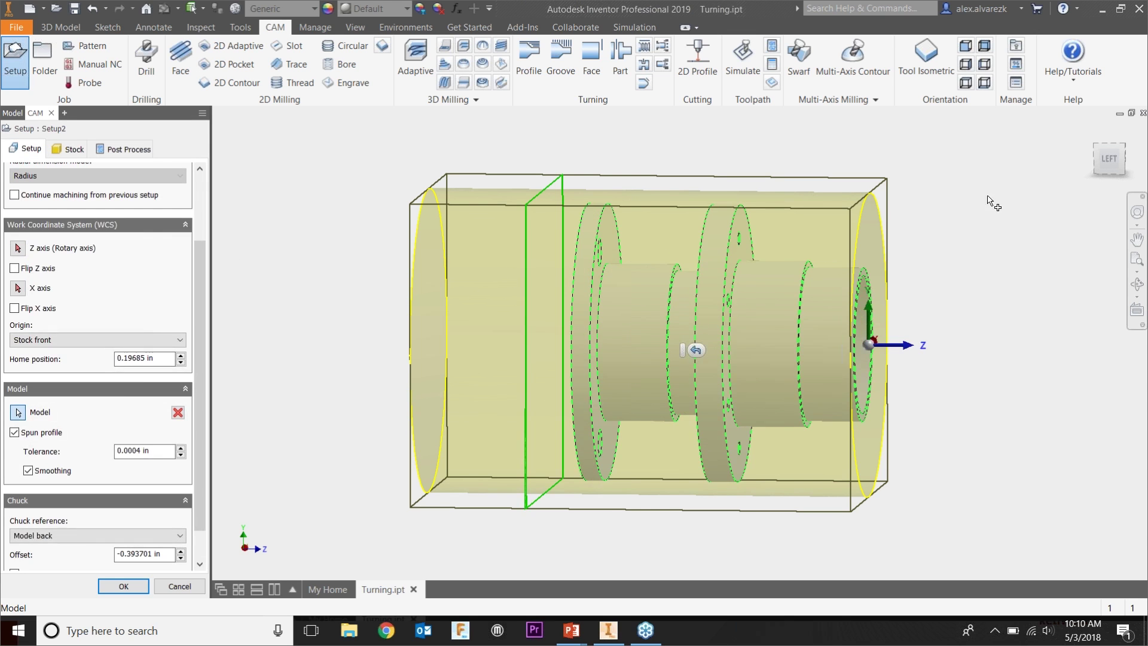
left_click(1108, 161)
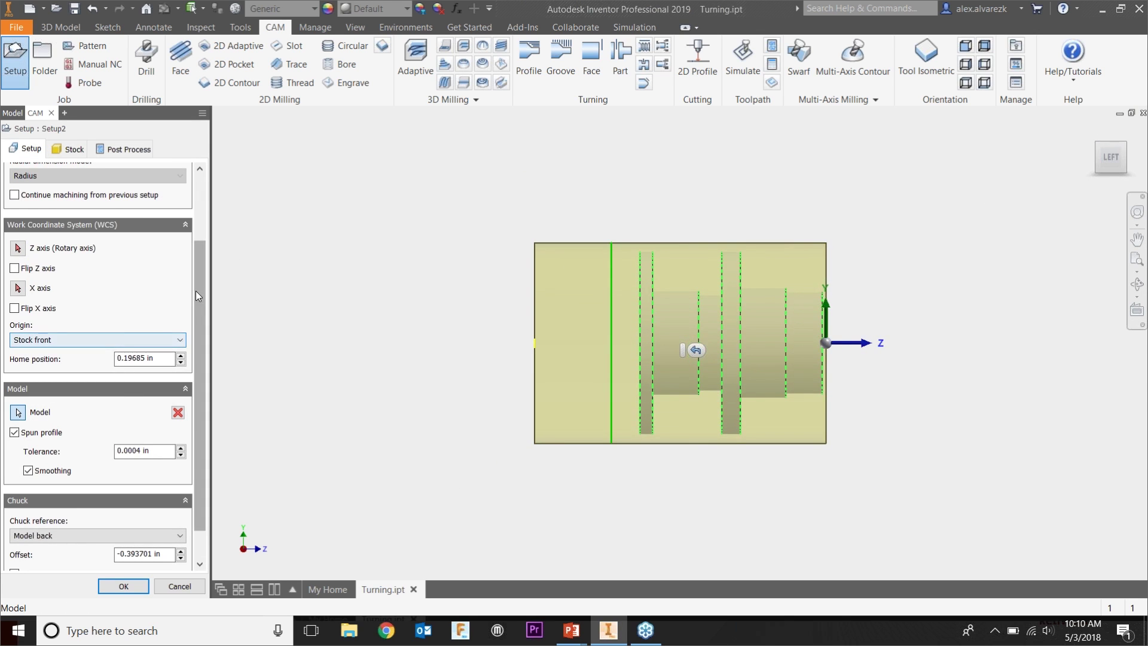
scroll(198, 291, "down", 2)
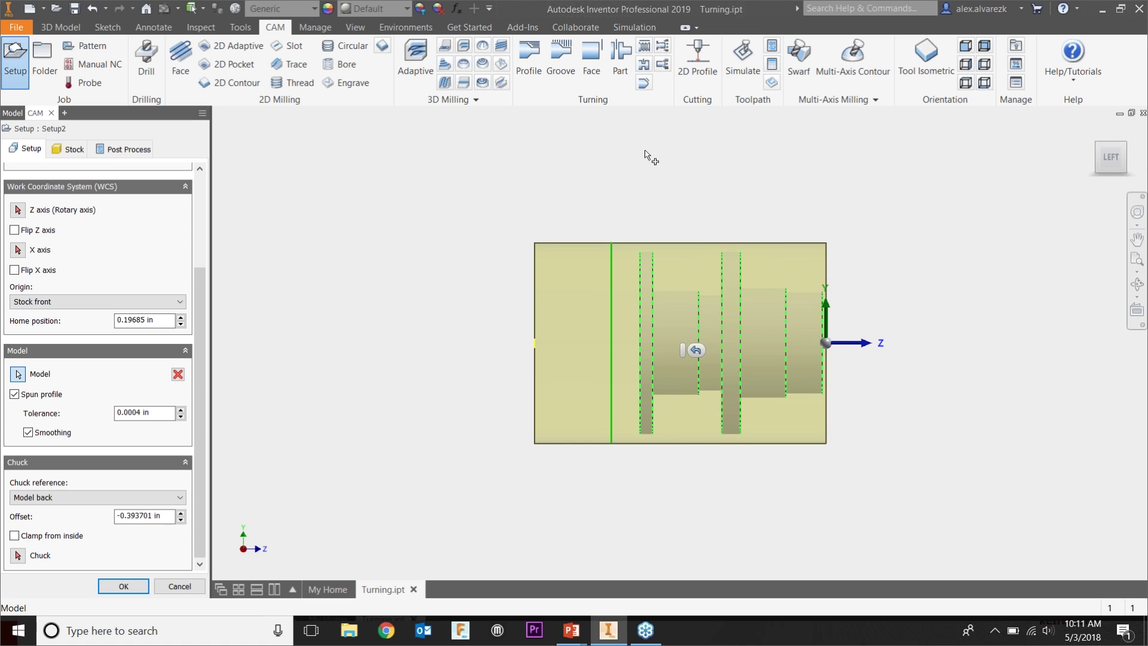
key("F4")
left_click_drag(960, 275, 940, 284)
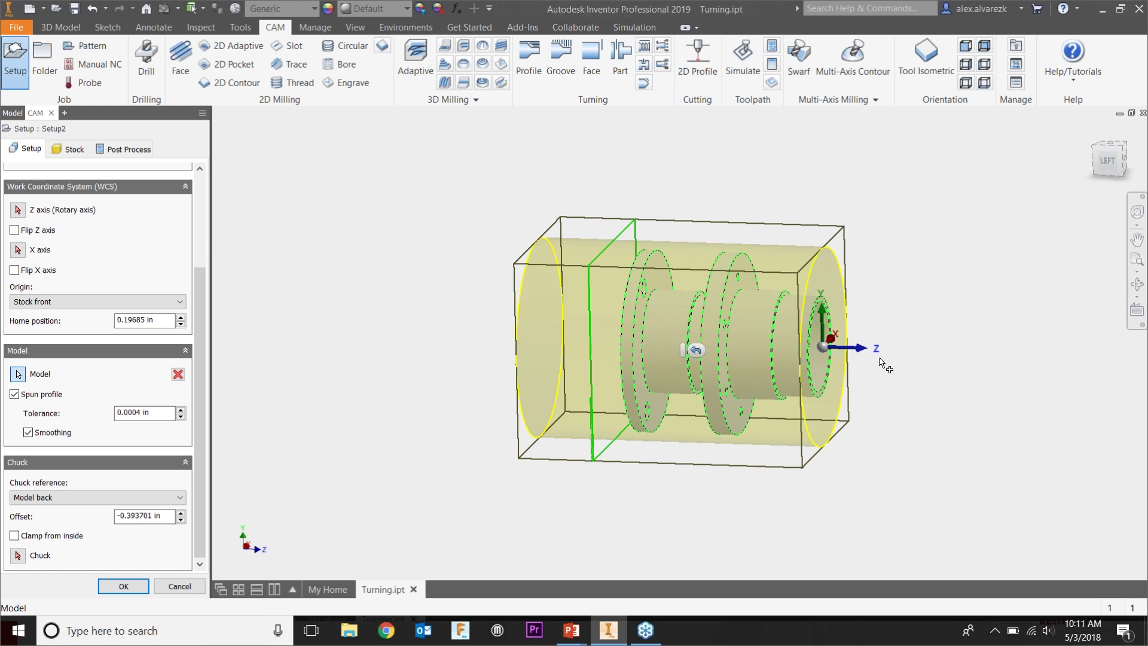
key("F4")
left_click_drag(884, 352, 885, 388)
left_click_drag(611, 499, 558, 487)
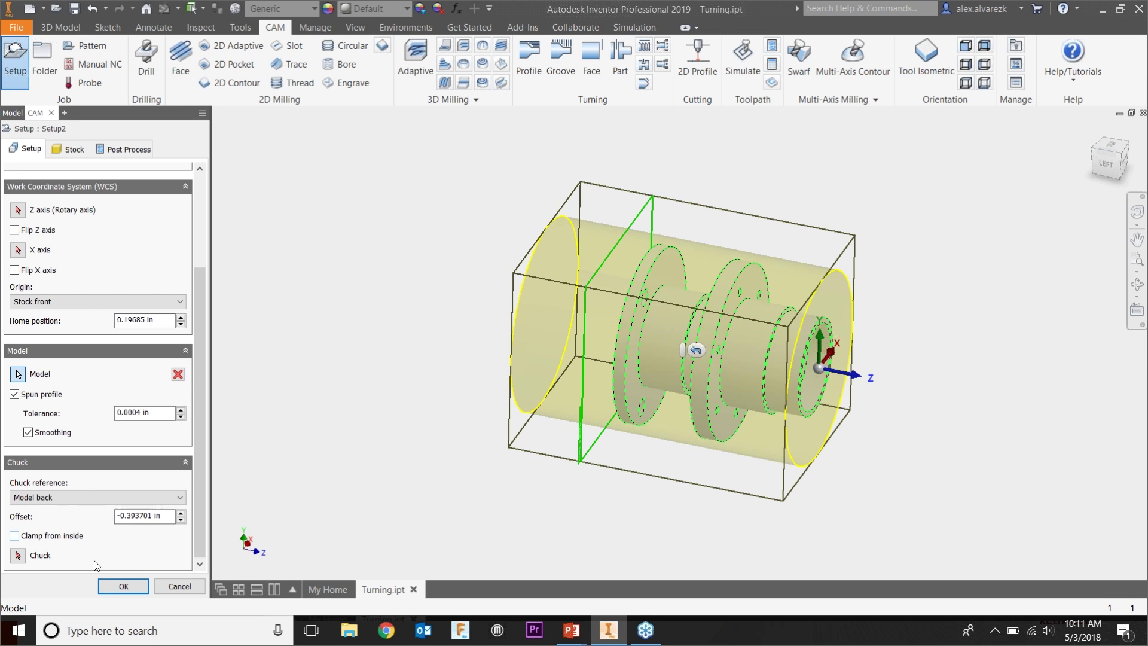
left_click(124, 586)
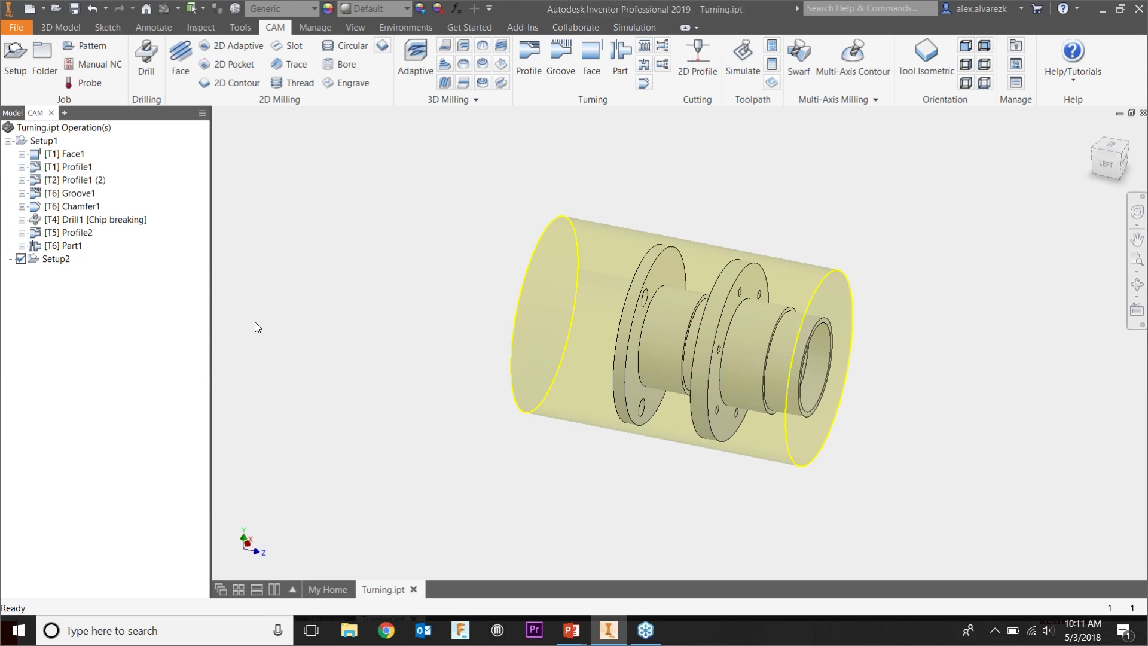
- Start a turning Face operation in the new setup and review its geometry, passes and linking settings
left_click(8, 141)
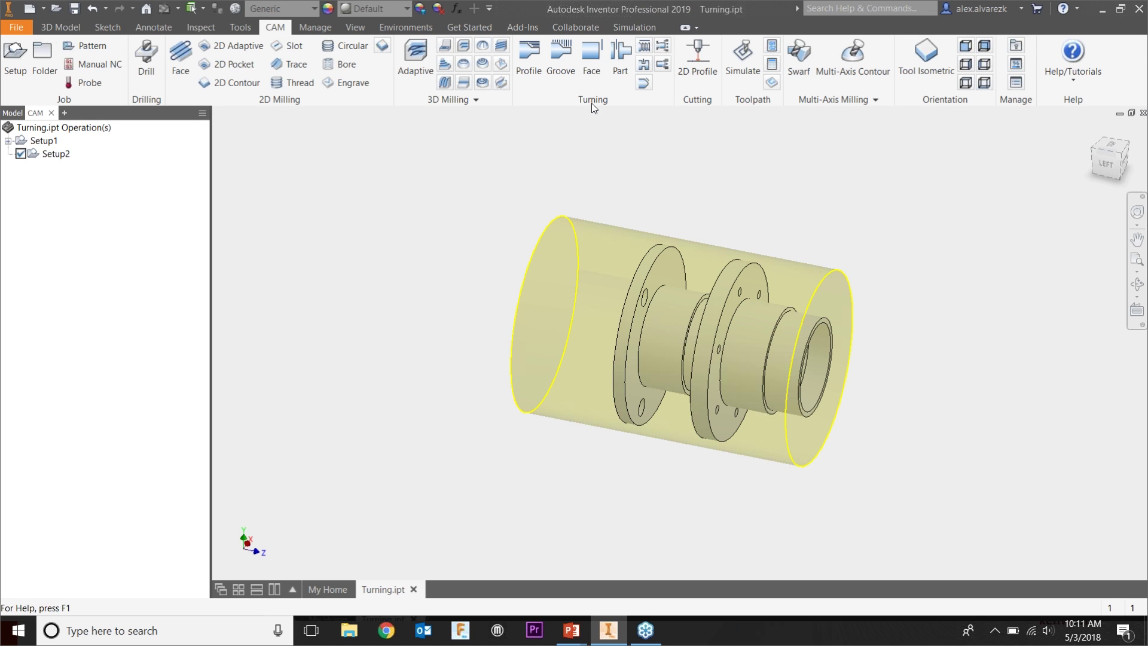
left_click(597, 66)
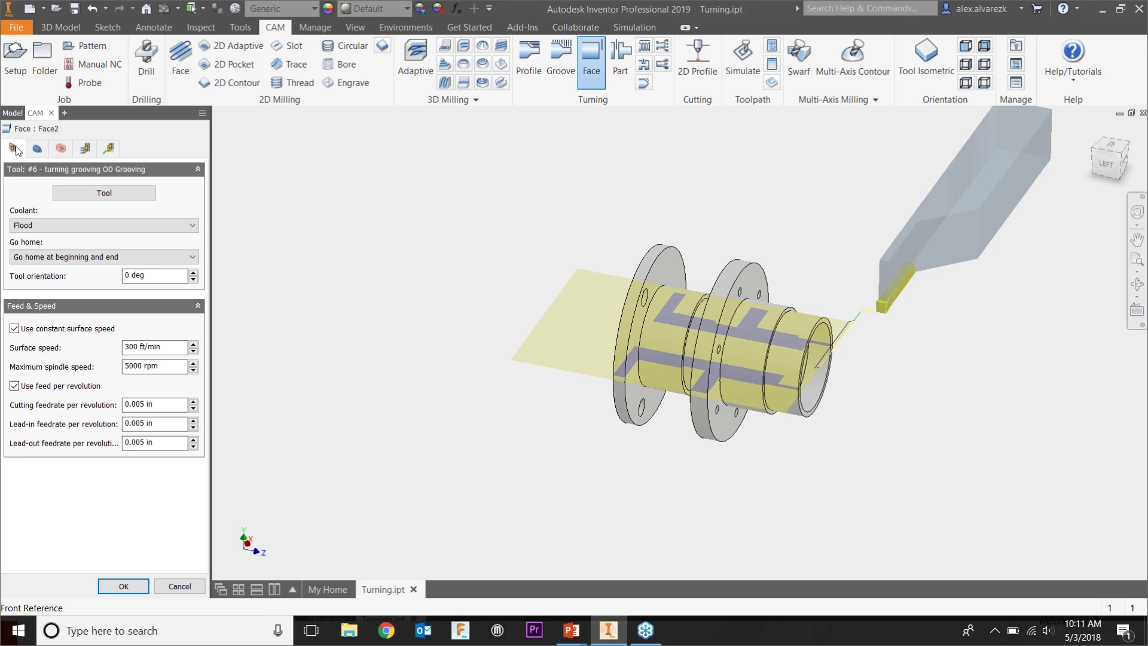
left_click(60, 149)
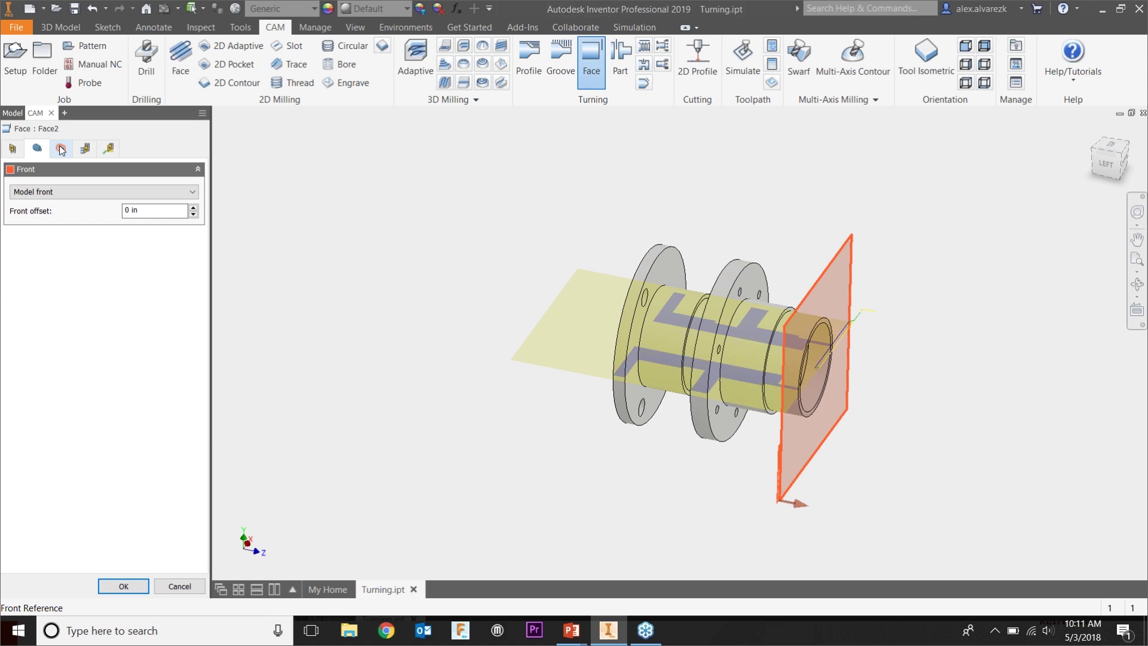
left_click(85, 149)
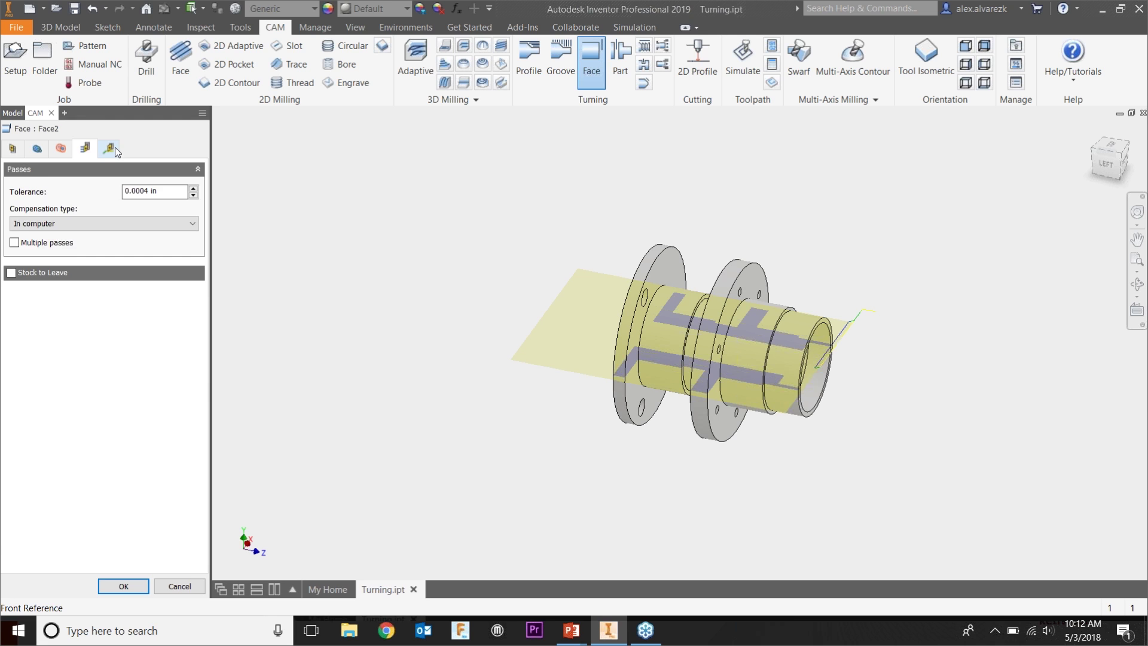
left_click(113, 148)
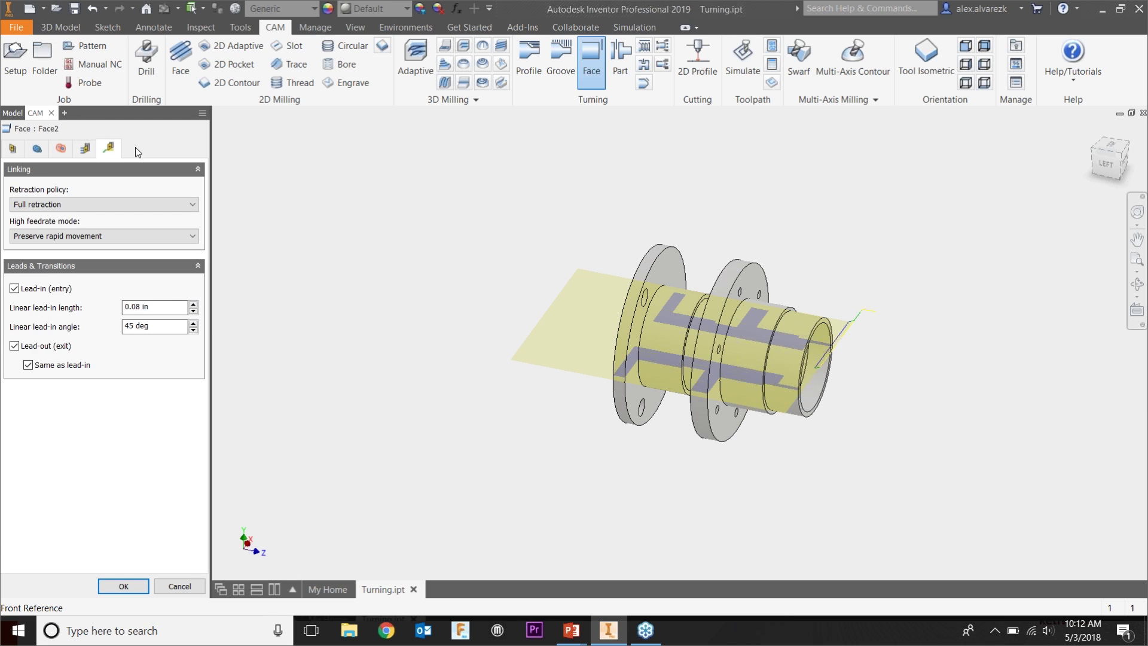
- Open the tool selection for the Face operation and browse the Turning - Samples library, checking the options for its CNMT Right Hand tool
left_click(14, 153)
left_click(88, 190)
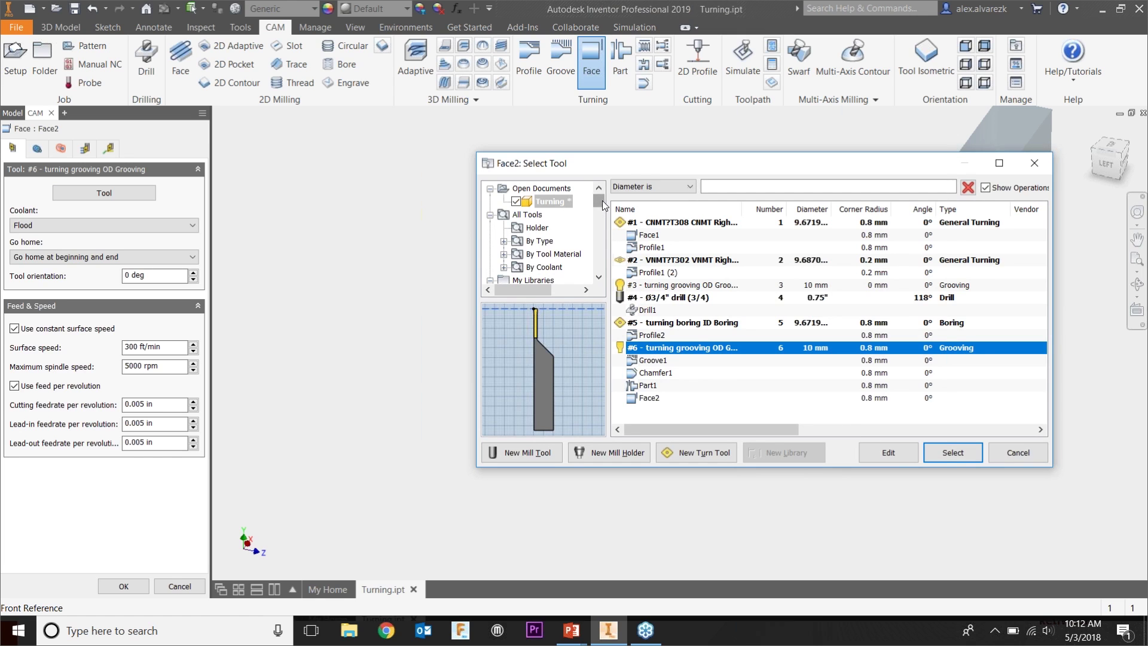
left_click_drag(601, 204, 600, 264)
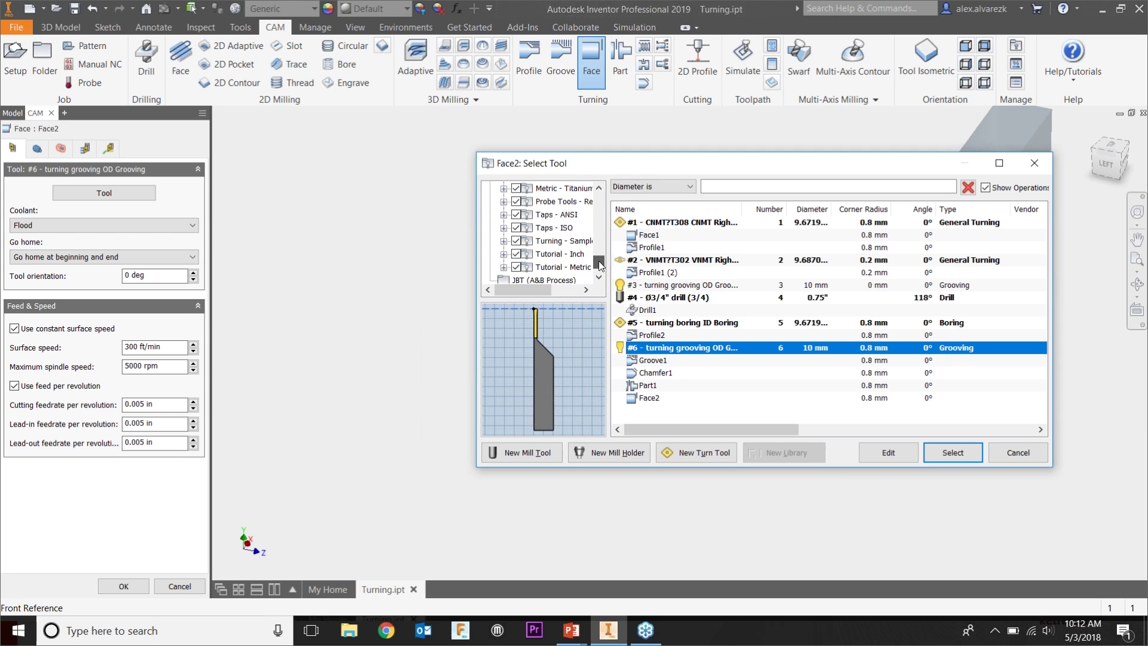
left_click(568, 242)
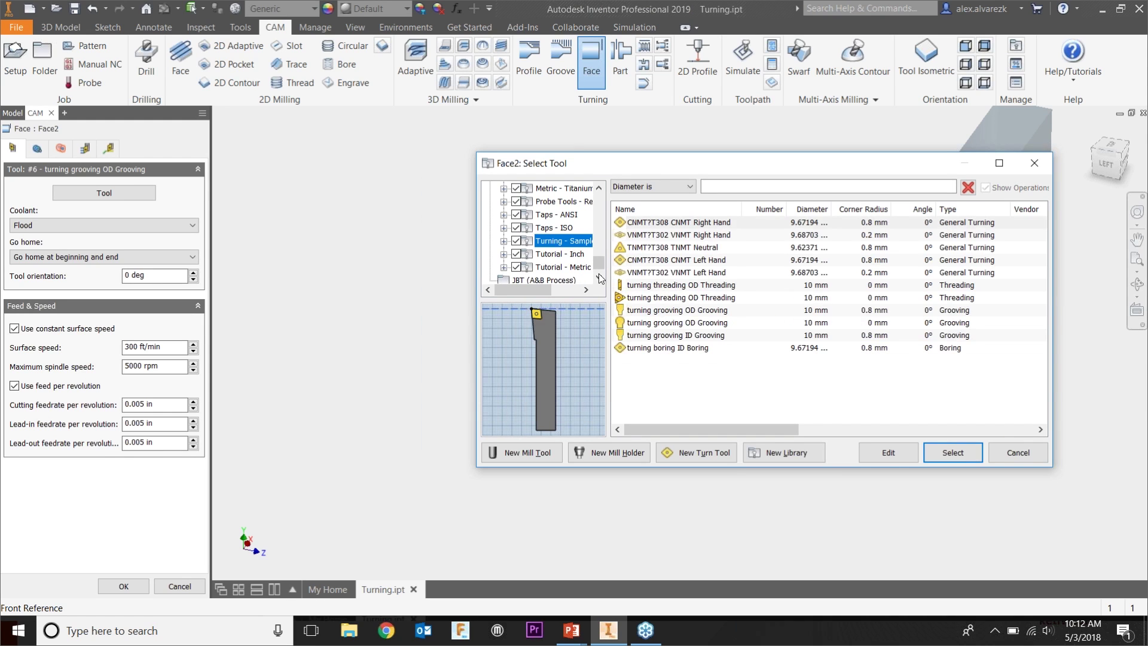
left_click(671, 223)
right_click(672, 223)
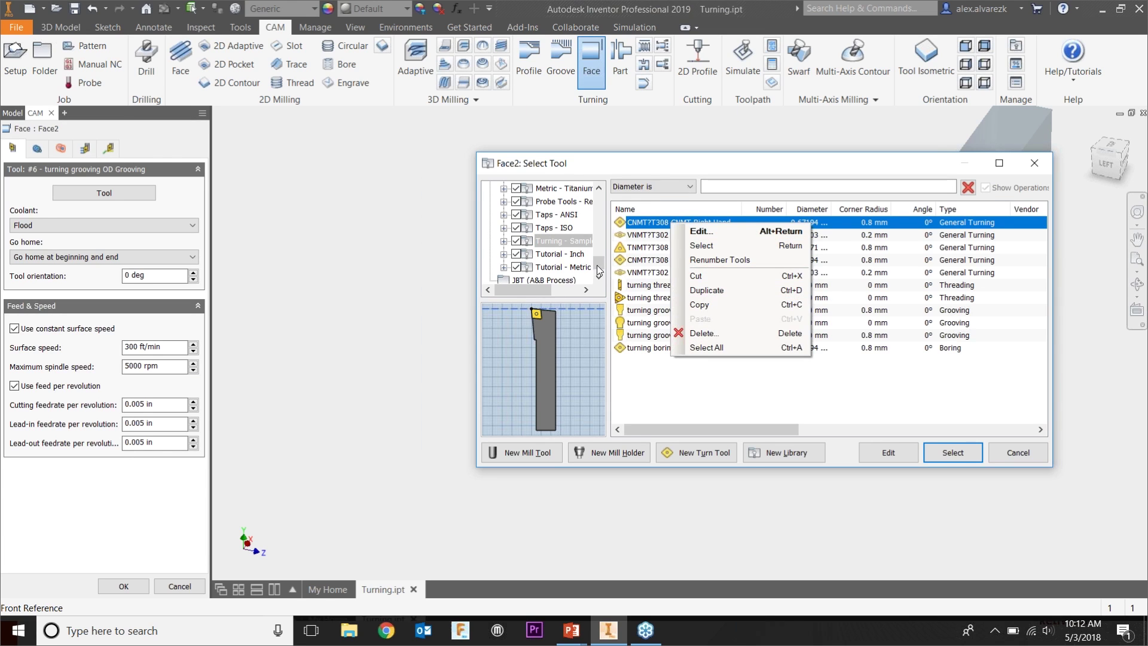
- Assign tool #1, the CNMT Right Hand tool in the Turning document, to the Face operation and accept it
left_click_drag(601, 258, 590, 195)
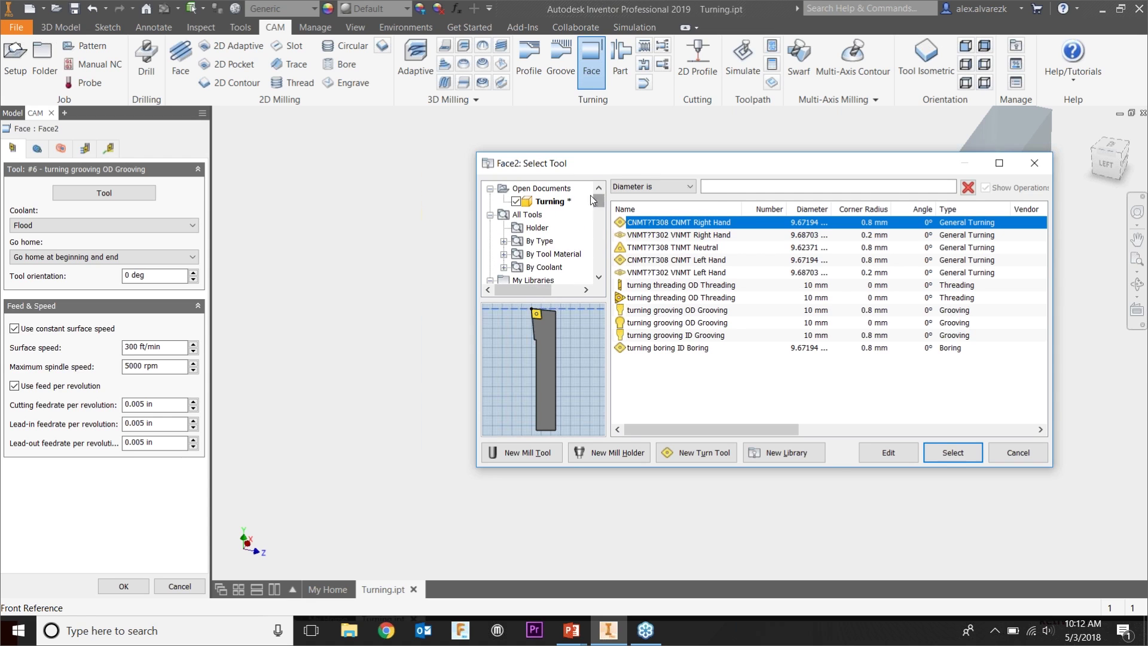
left_click(550, 202)
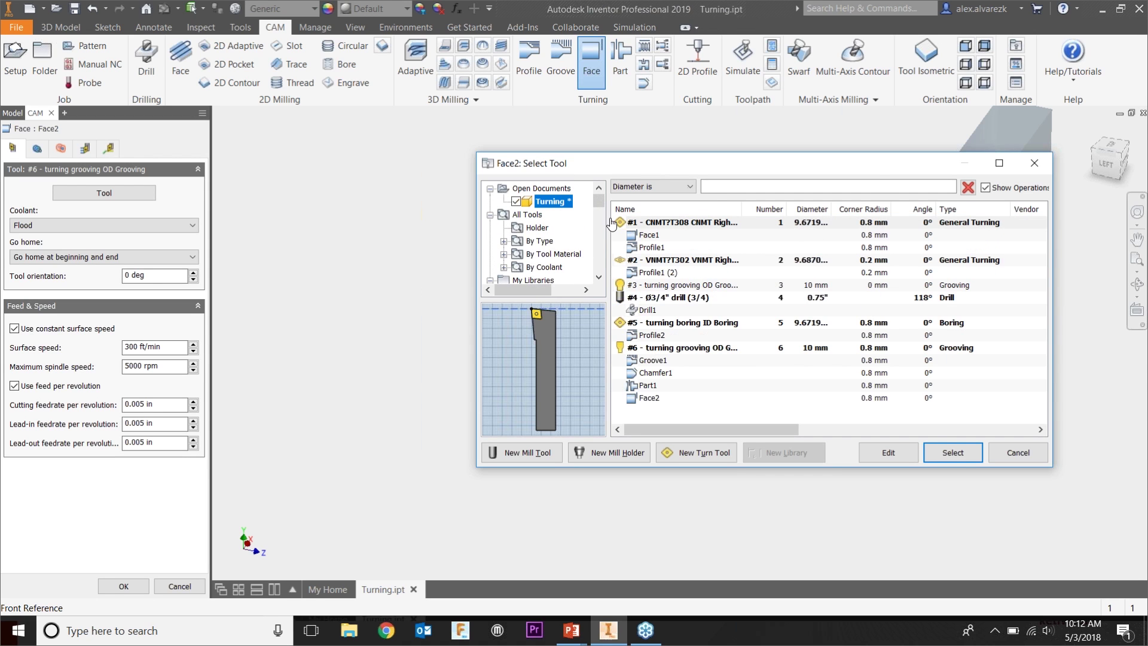
left_click(682, 224)
left_click(955, 459)
left_click_drag(735, 251, 679, 282)
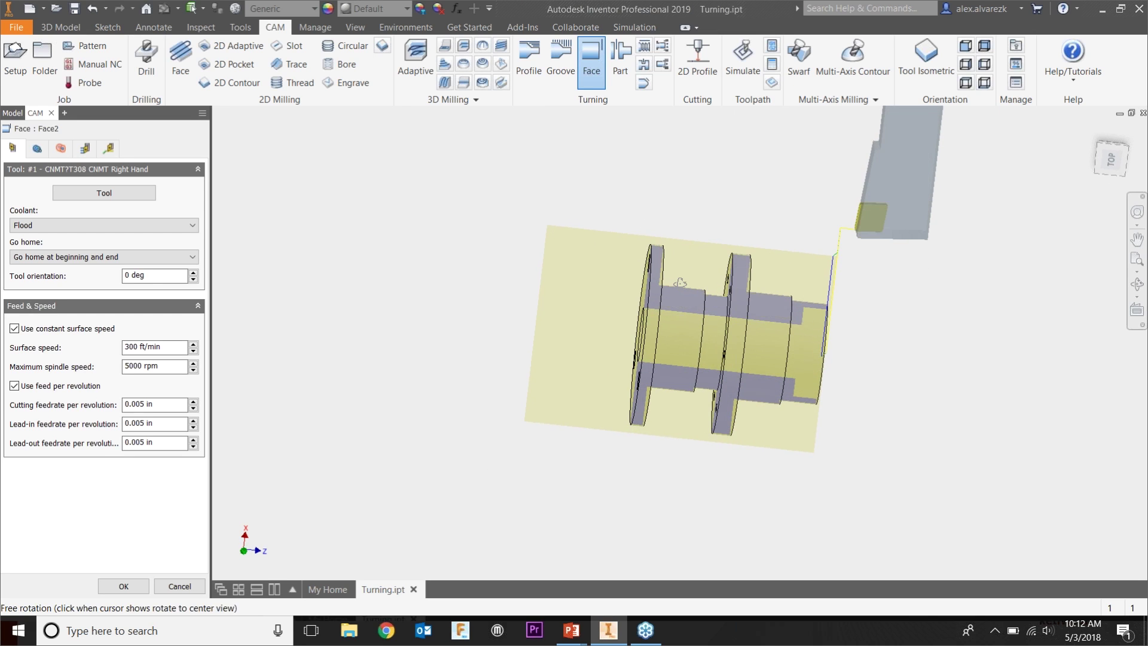
left_click(1099, 169)
scroll(817, 306, "up", 3)
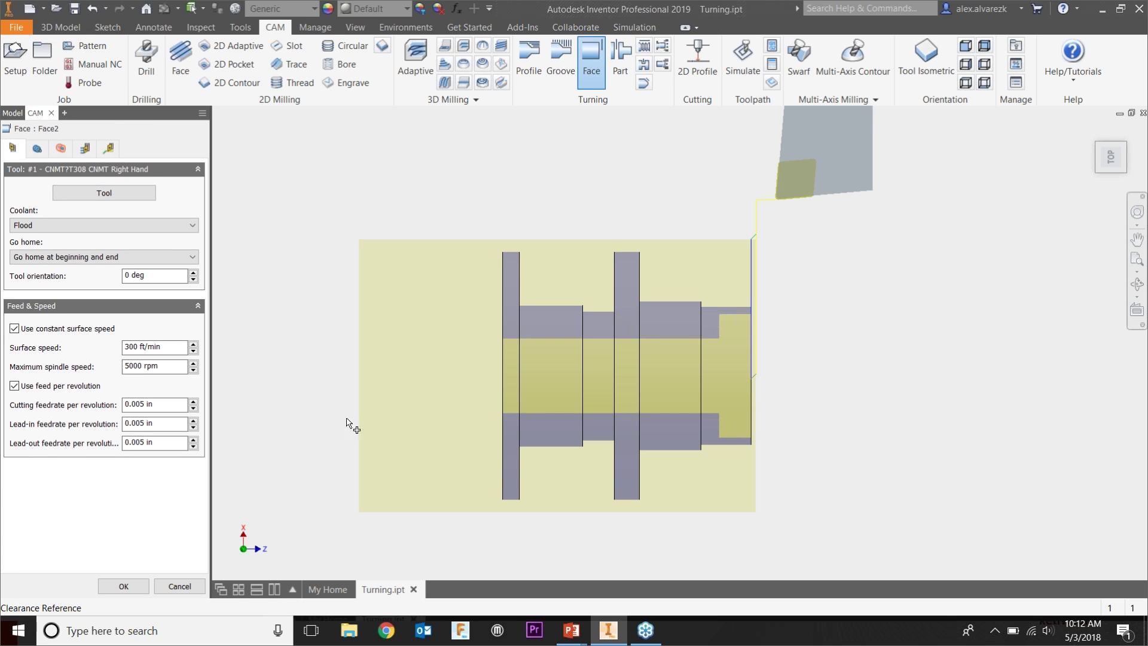
left_click(123, 587)
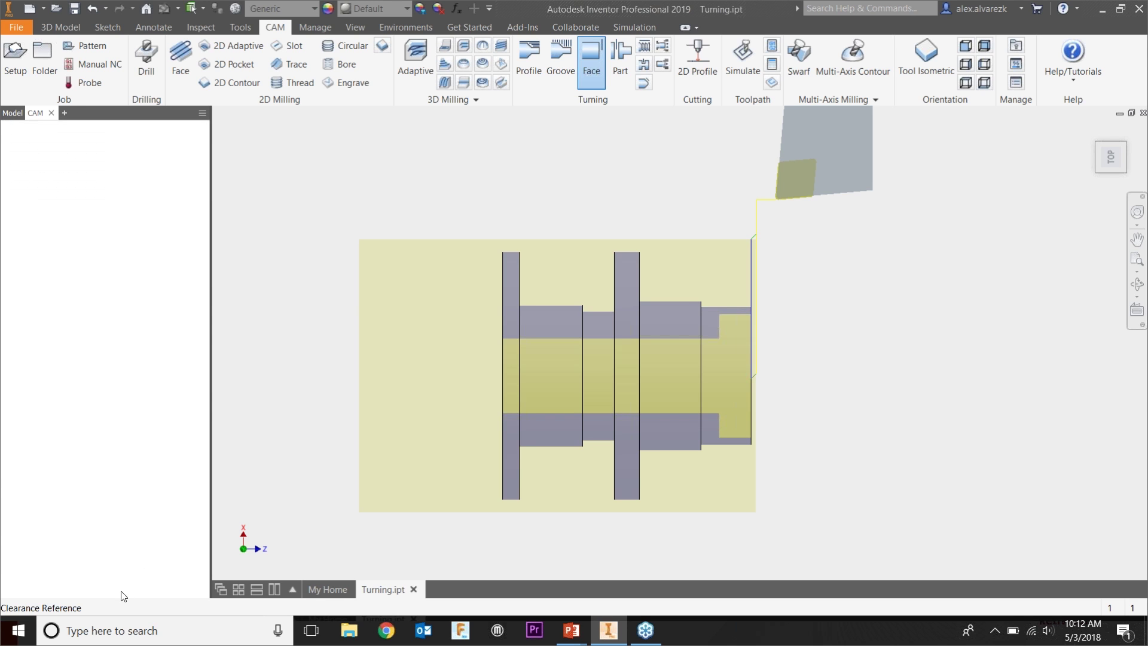
- Simulate the Face2 toolpath on the cylindrical stock, and close the simulation
left_click(74, 167)
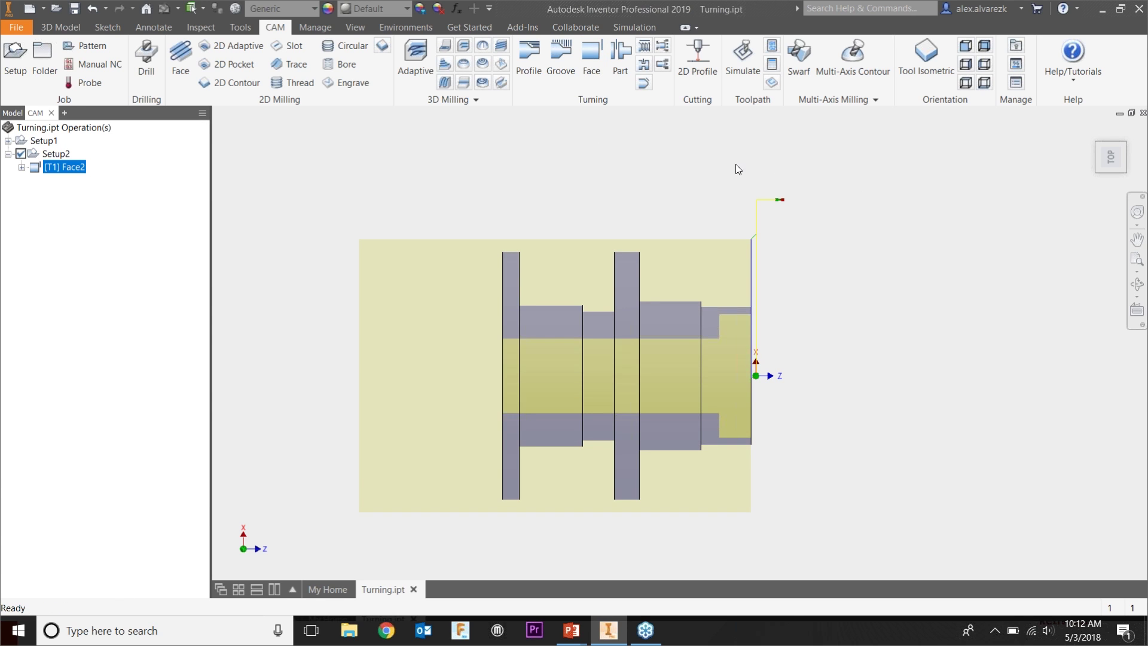
left_click(741, 56)
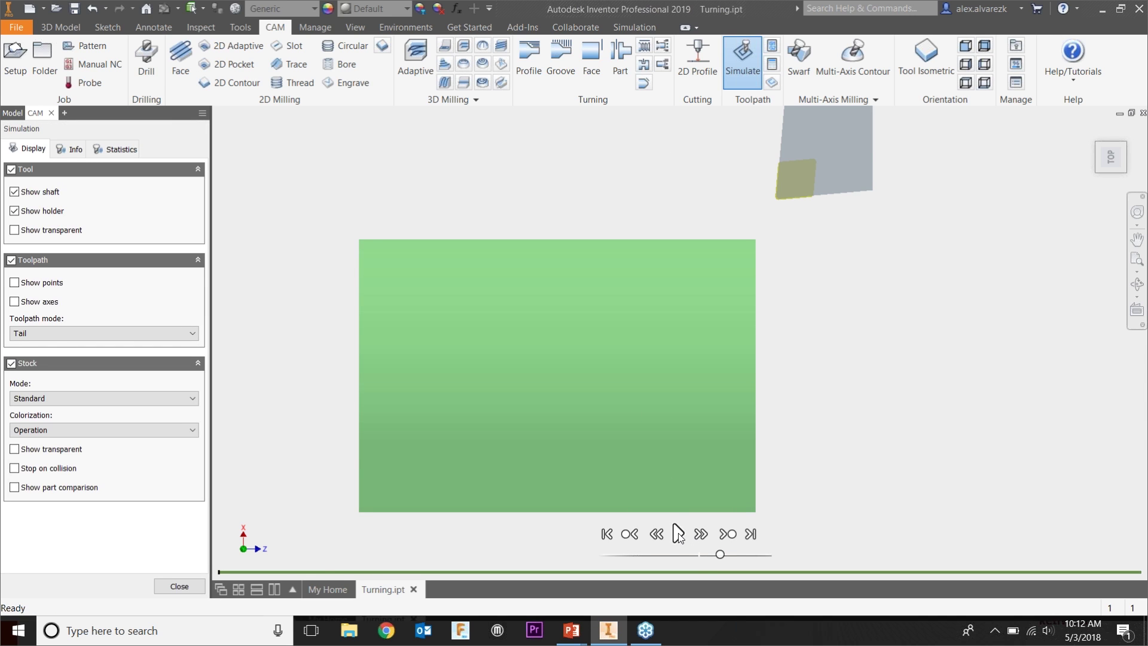
left_click(677, 533)
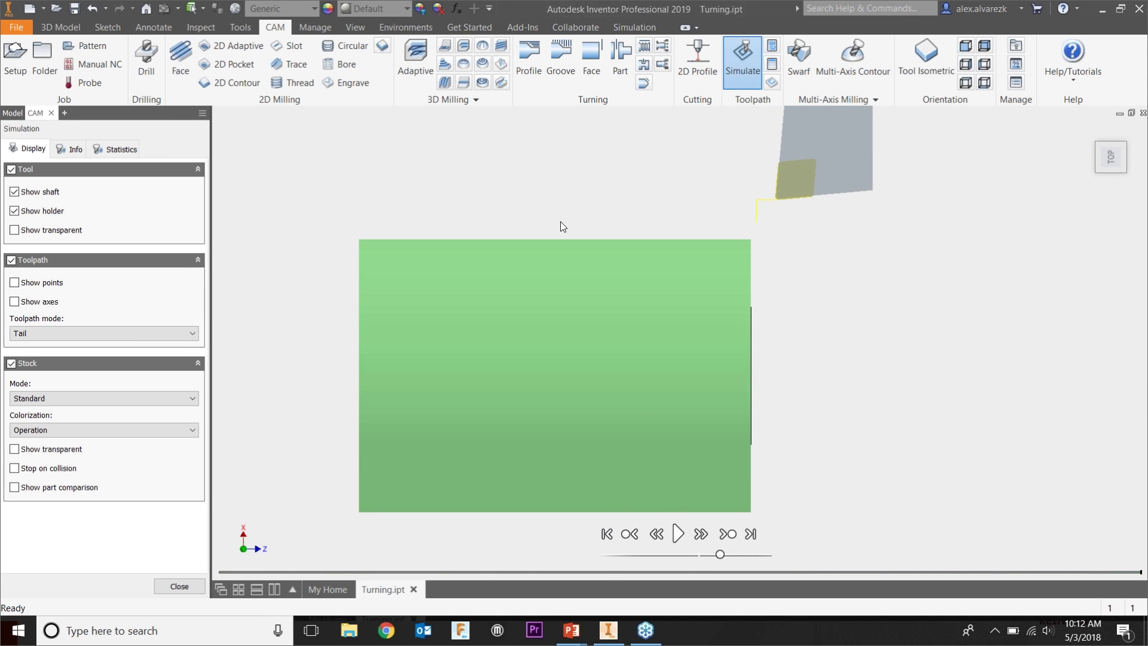
left_click(189, 583)
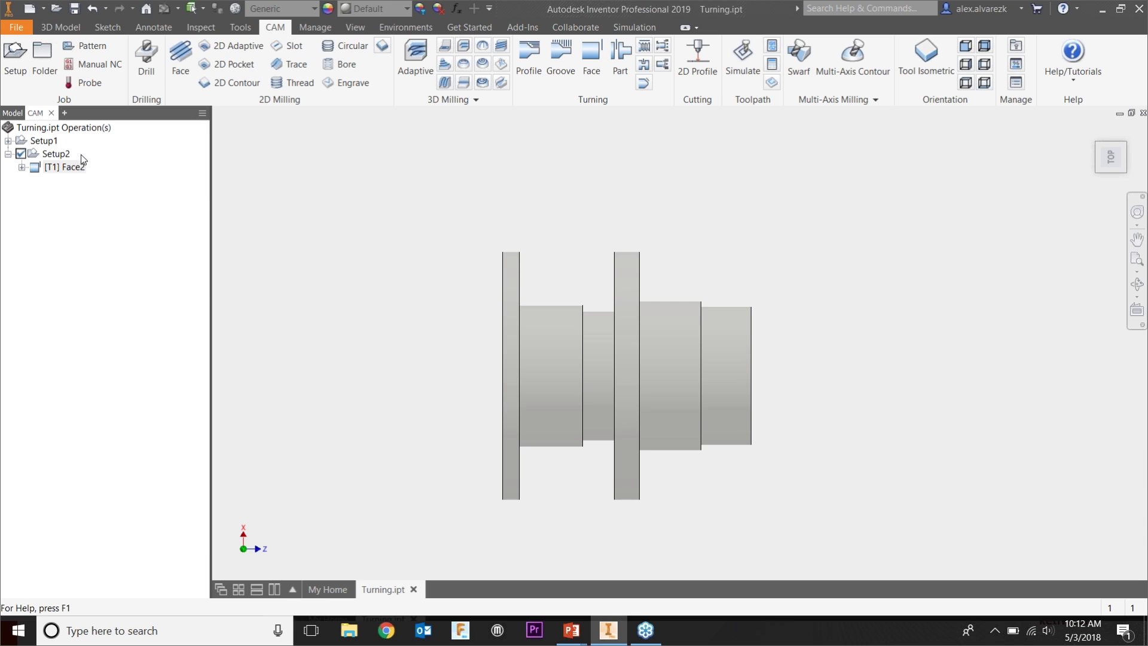
- Add a turning Profile operation to Setup2 with the CNMT Right Hand tool, outside profiling and front-to-back direction
left_click(57, 154)
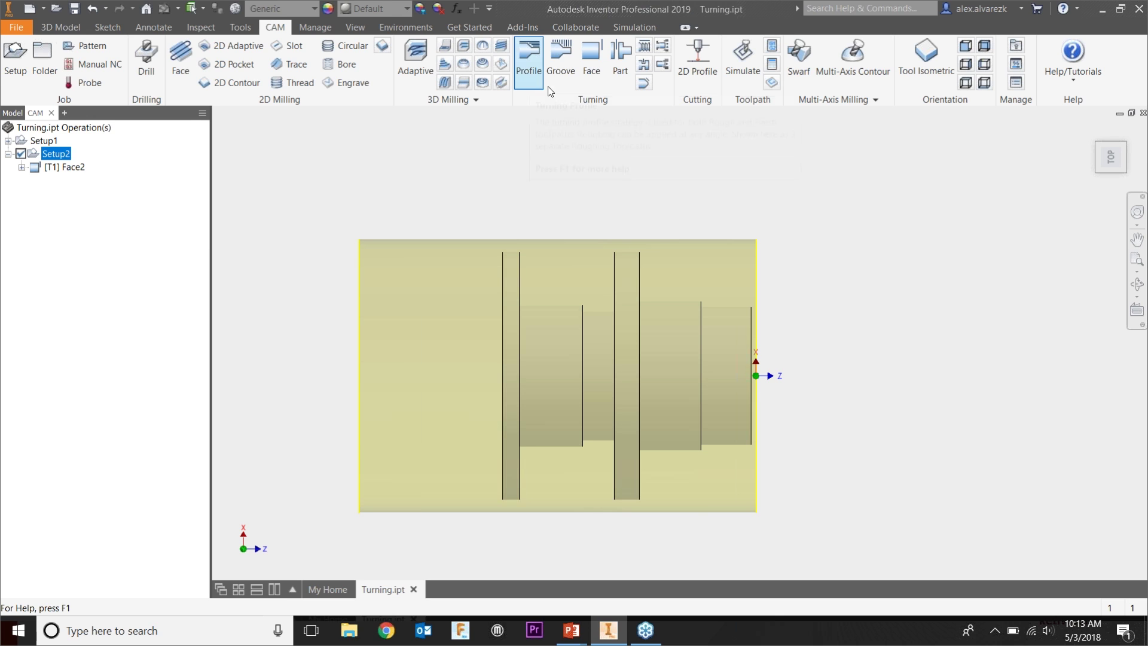
right_click(644, 66)
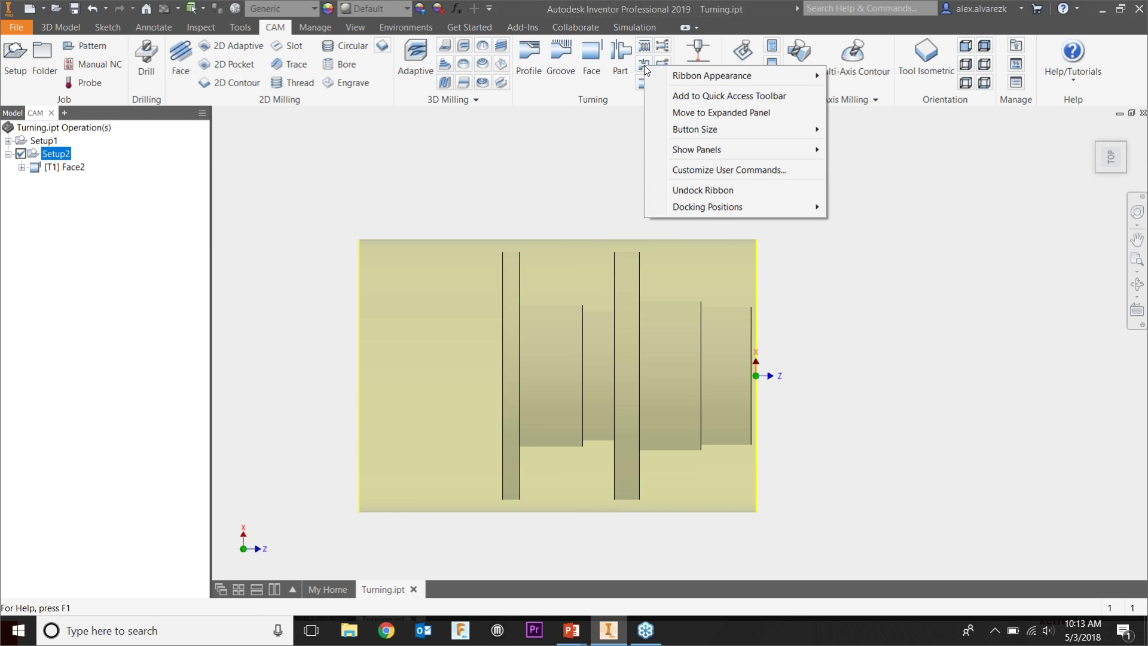
mouse_move(727, 131)
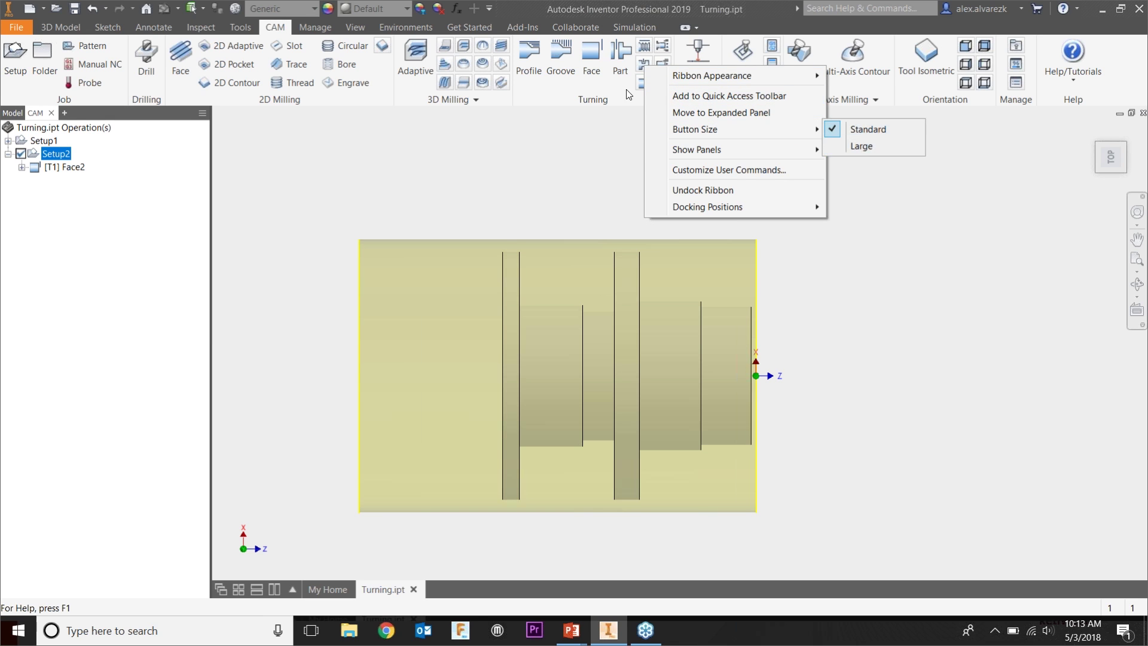
left_click(598, 138)
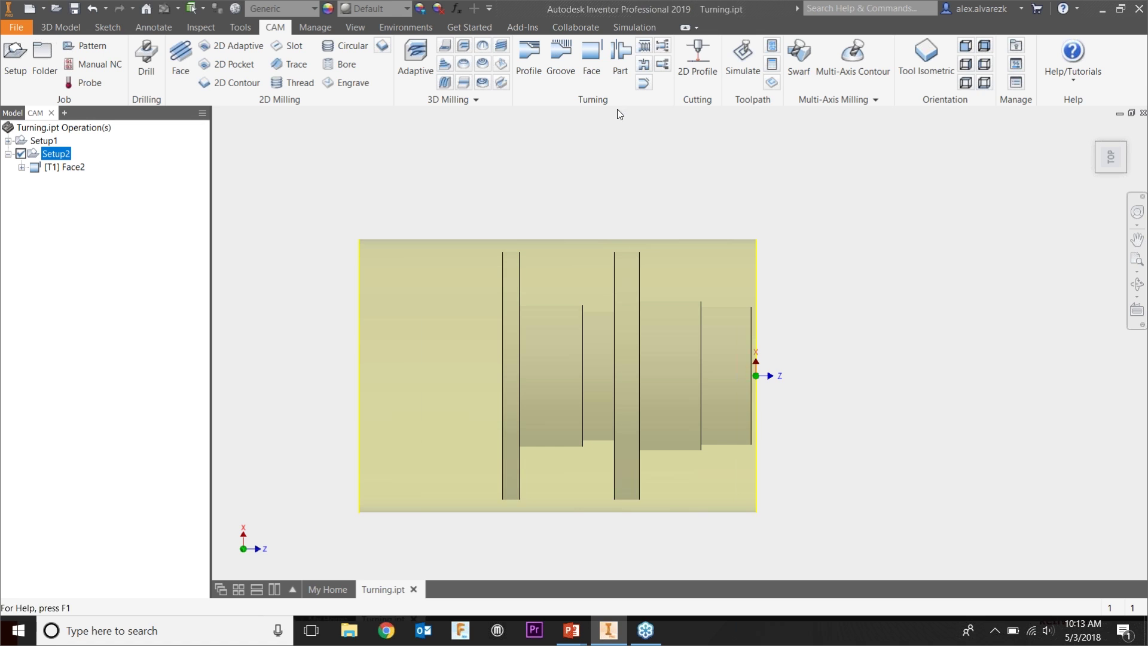
left_click(530, 66)
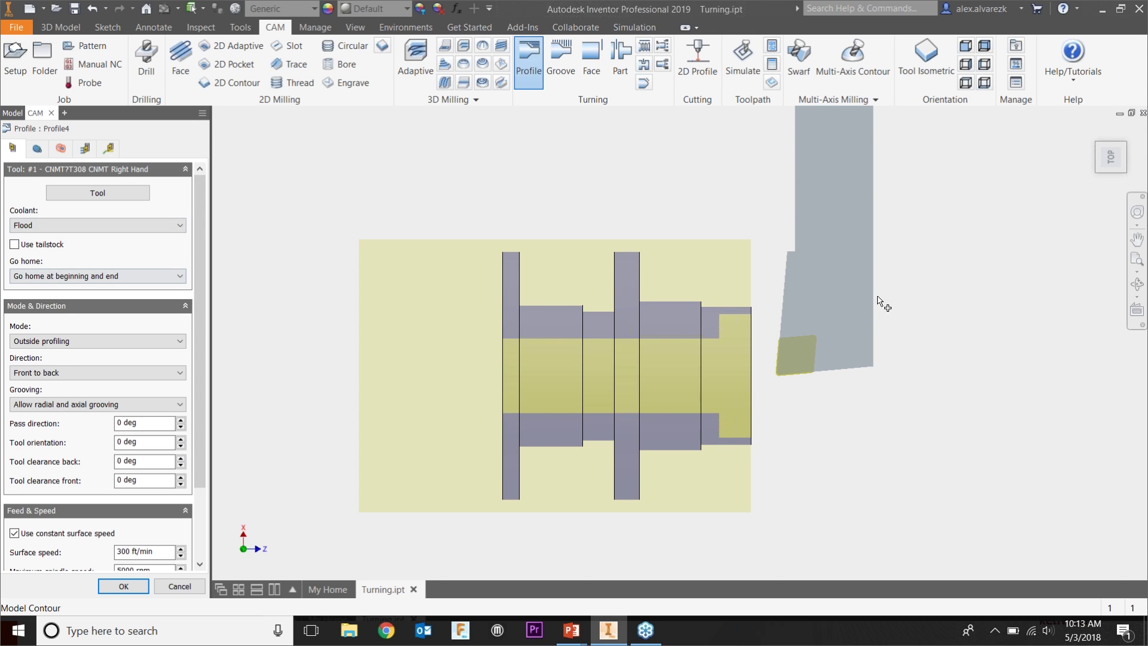
left_click_drag(194, 211, 194, 346)
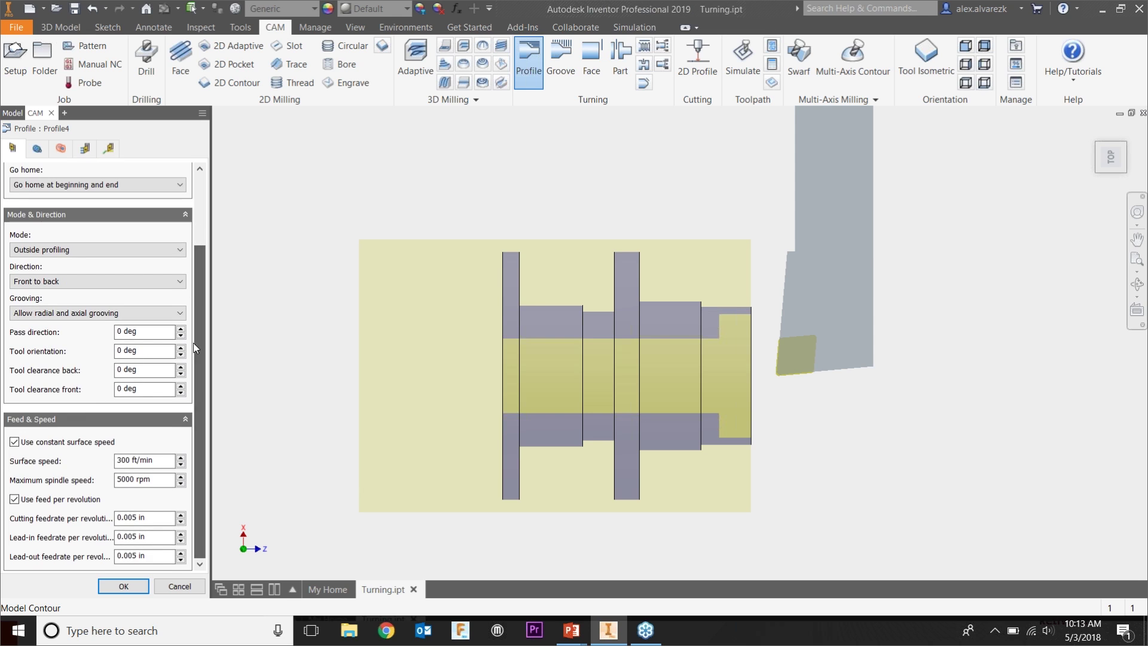
left_click(123, 586)
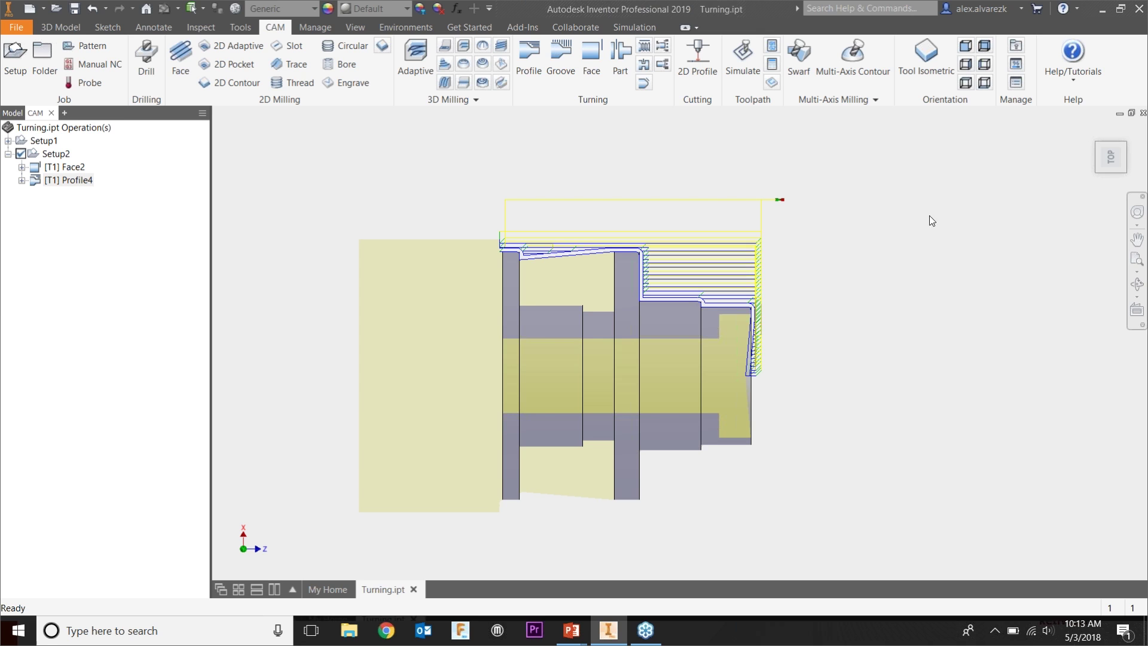
- Edit the Profile operation in Setup2 and set its grooving option to Don't allow grooving
scroll(600, 222, "up", 4)
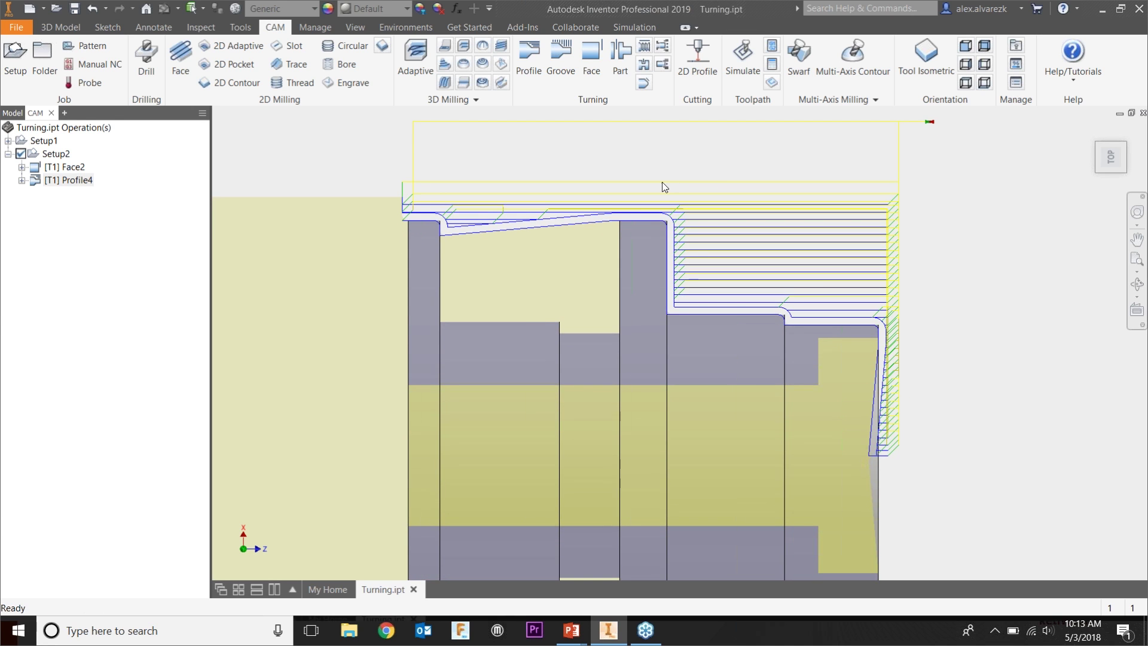
middle_click_drag(926, 349, 932, 313, "shift")
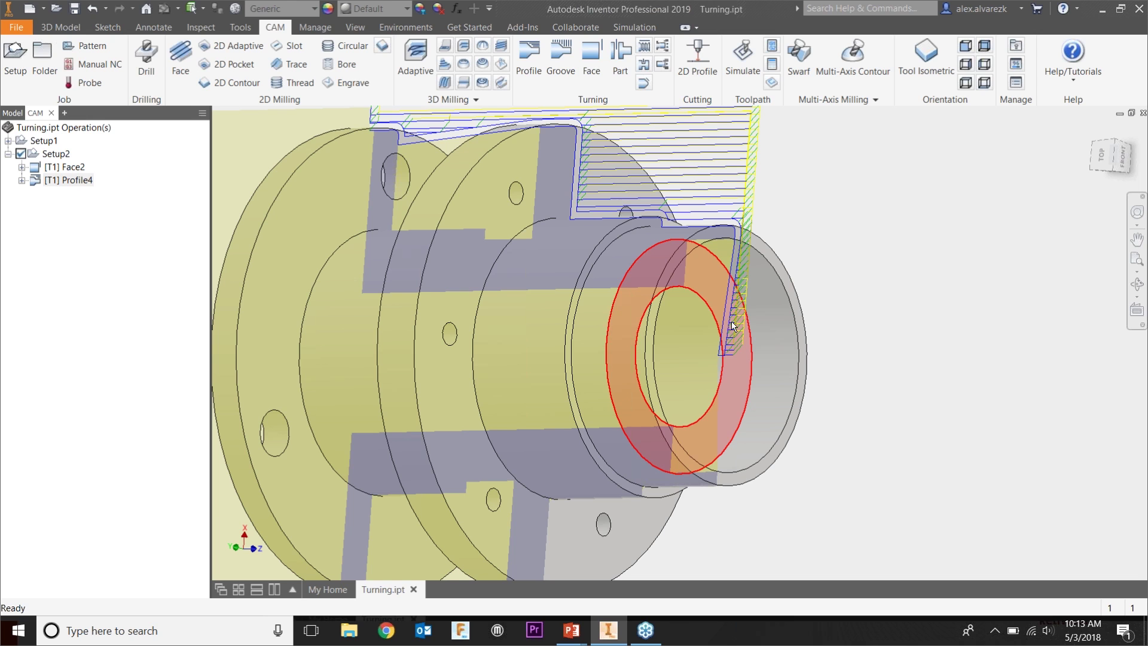
left_click(1100, 157)
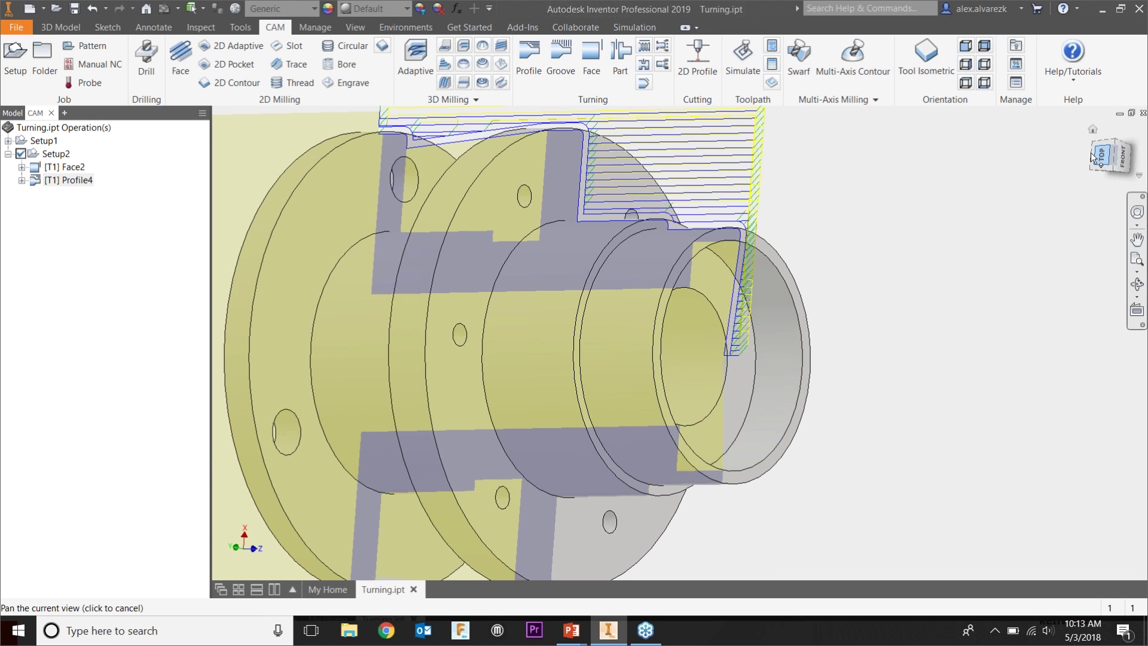
right_click(70, 181)
left_click(102, 191)
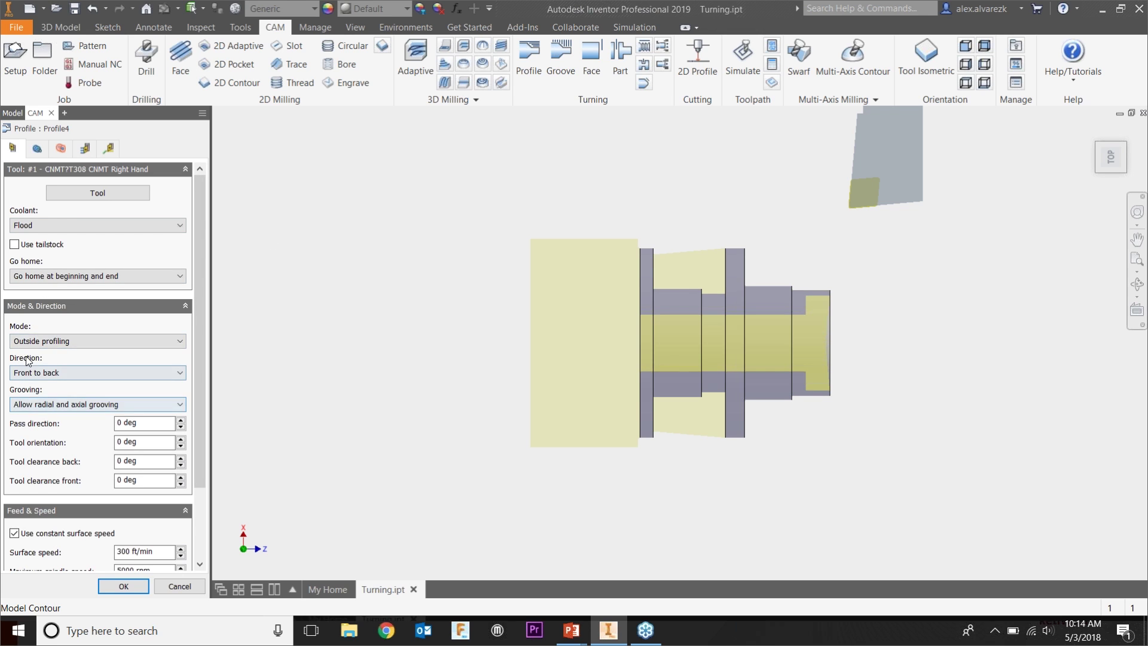
left_click(38, 406)
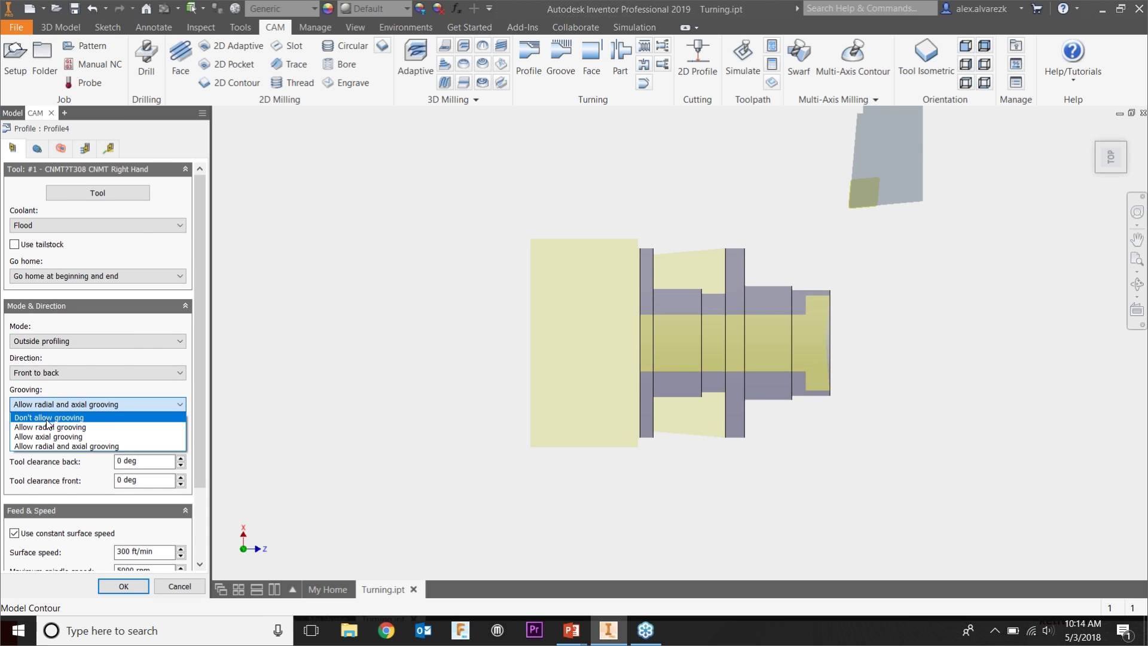
left_click(47, 419)
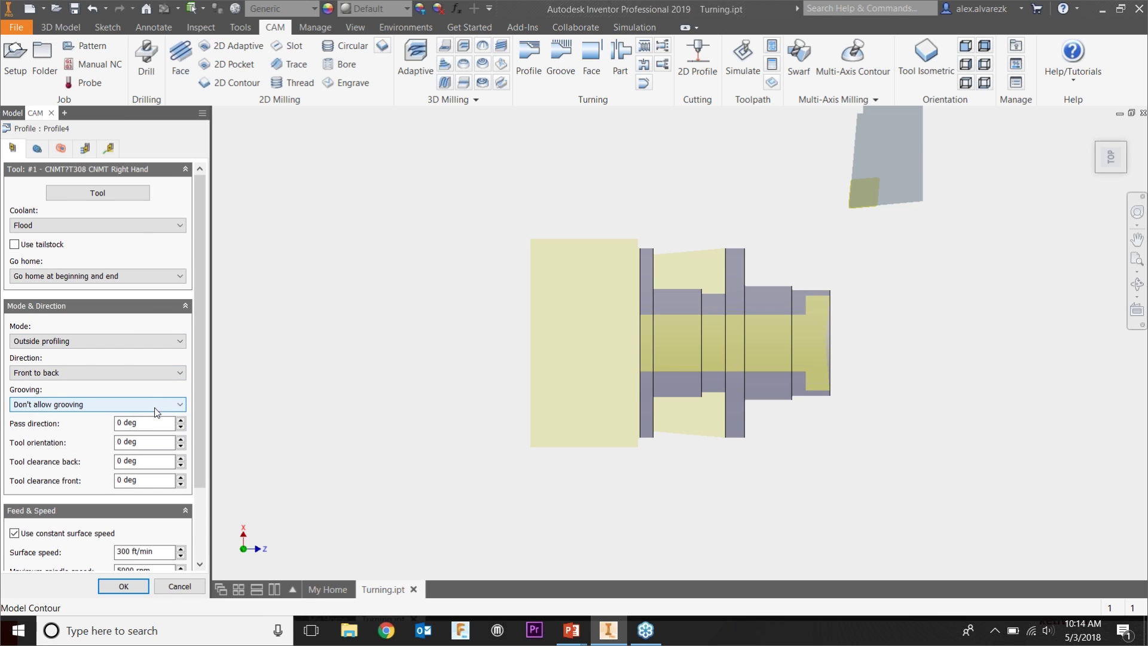
- Enable rest machining in the geometry settings of the Profile operation
left_click(34, 153)
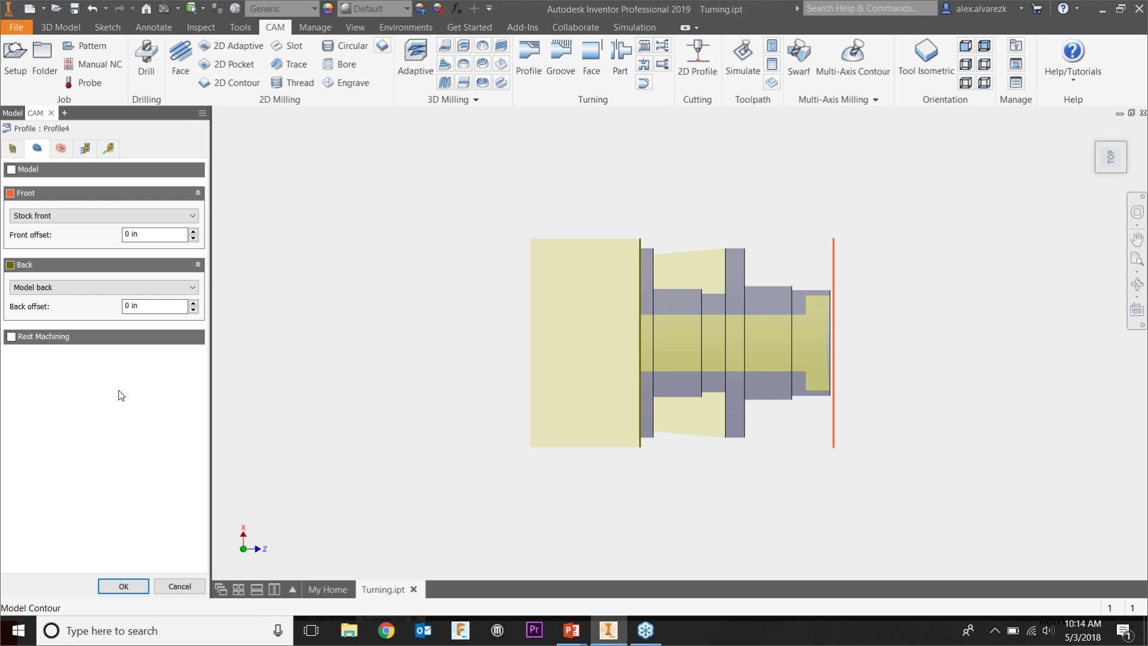
mouse_move(31, 347)
left_click(10, 337)
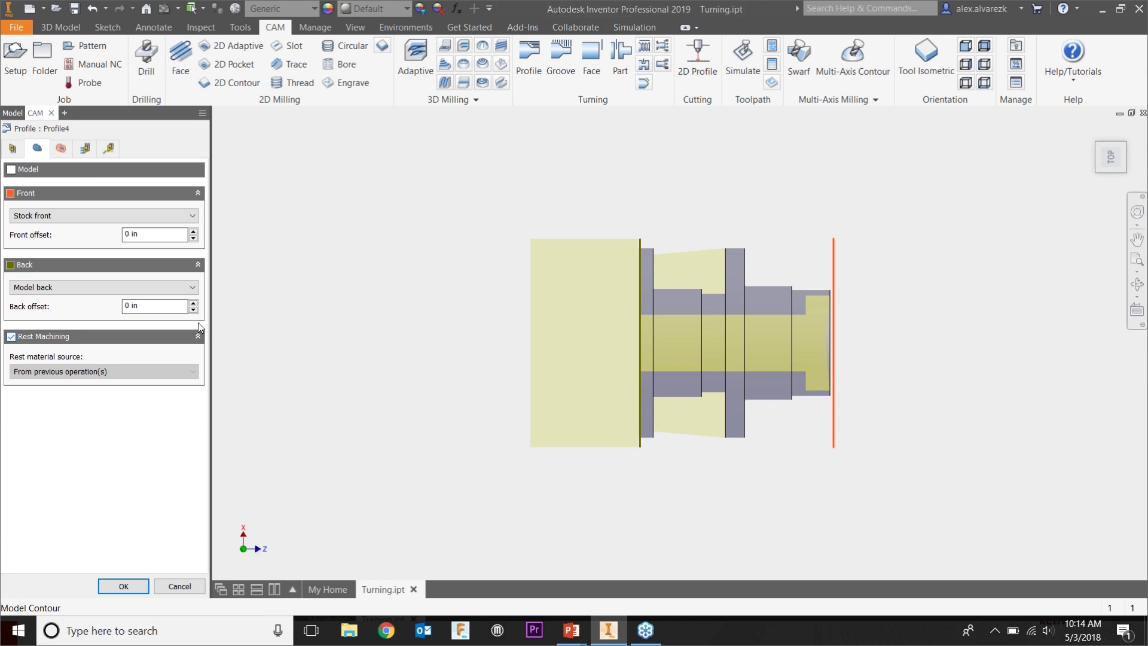
- Turn off finishing passes, enable Stock to Leave with a radial value of .01 in, and accept the Profile operation
left_click(83, 149)
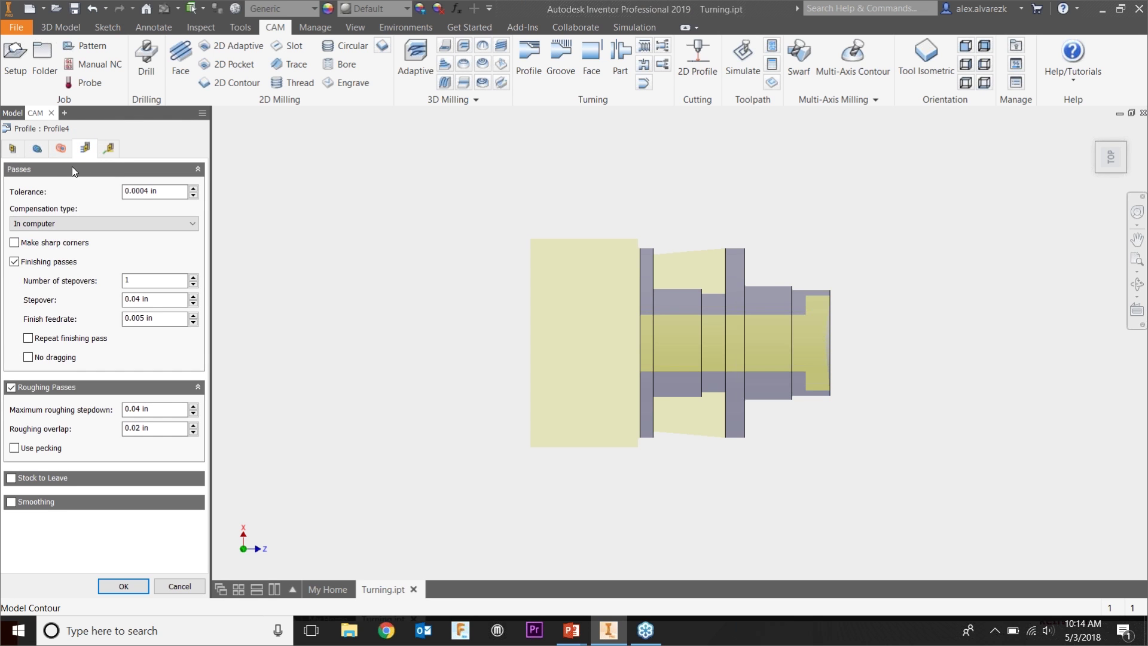
left_click(14, 261)
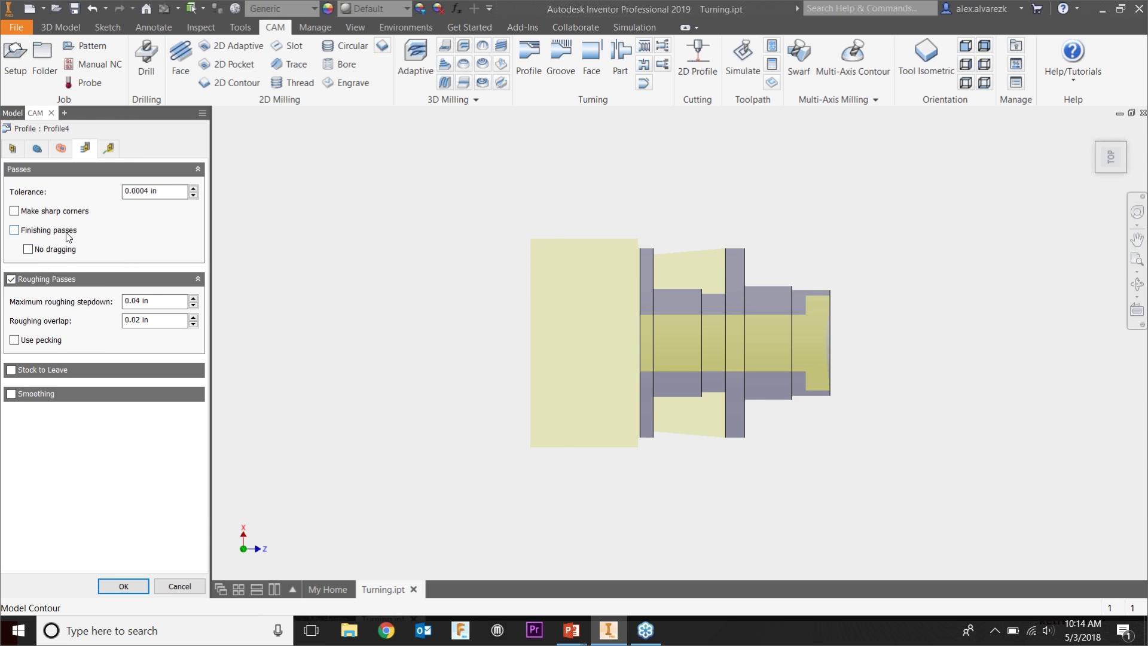
left_click(12, 369)
double_click(159, 395)
type(".01")
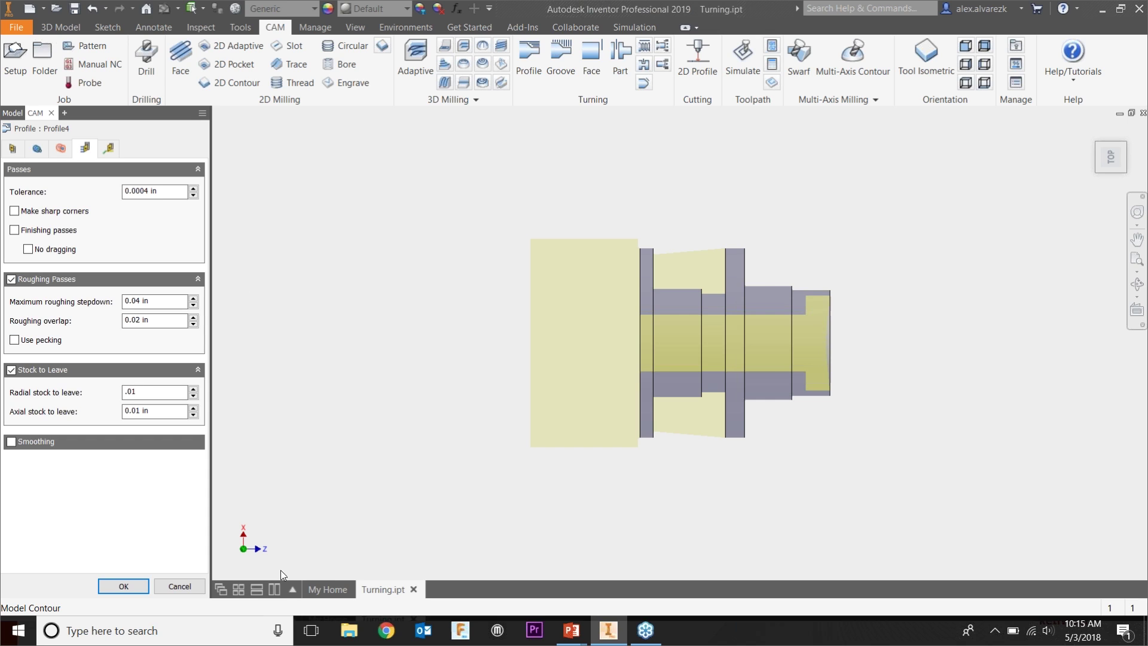
left_click(123, 586)
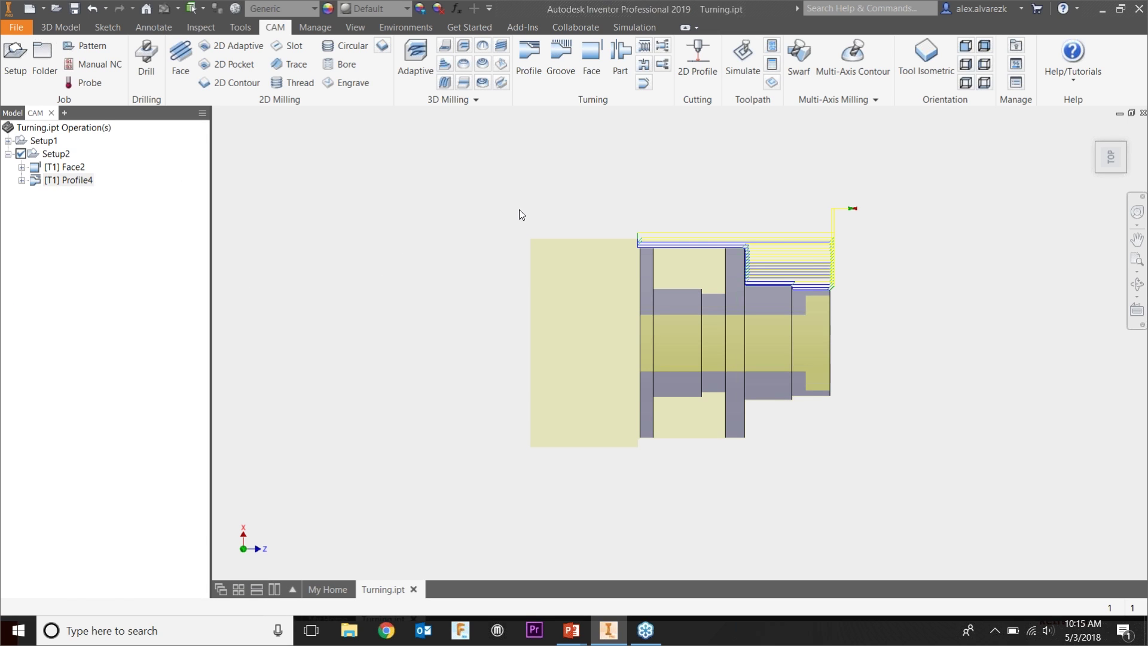
- Edit the Profile roughing operation in Setup2 to set its back offset to -0.2 in from the model back
scroll(824, 256, "down", 3)
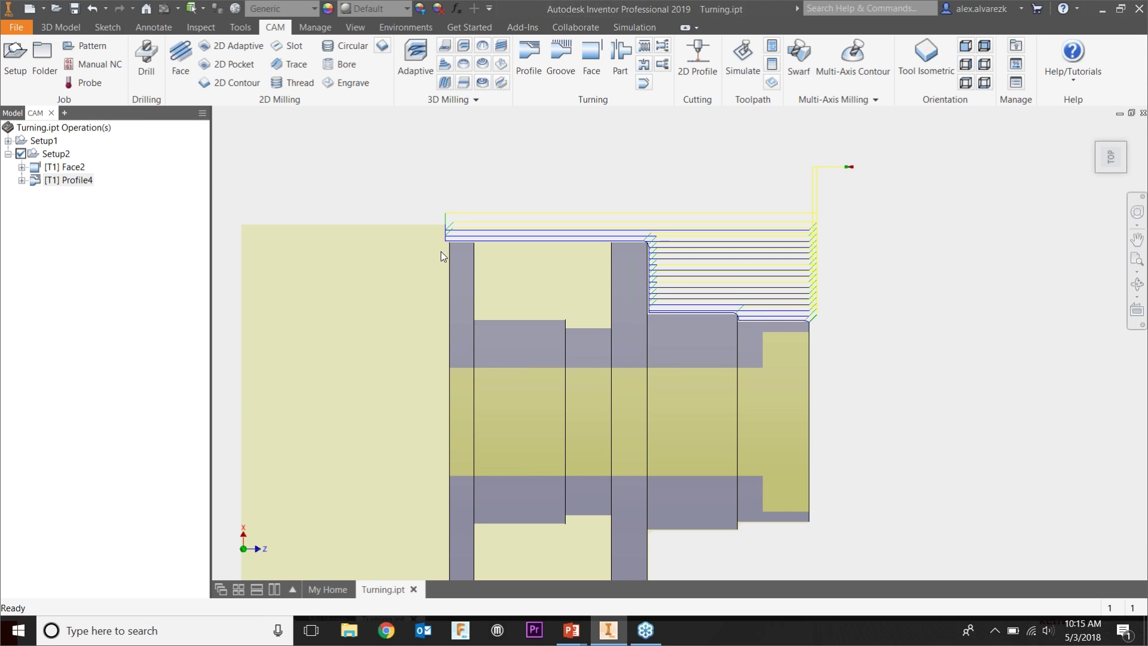
right_click(78, 182)
left_click(104, 192)
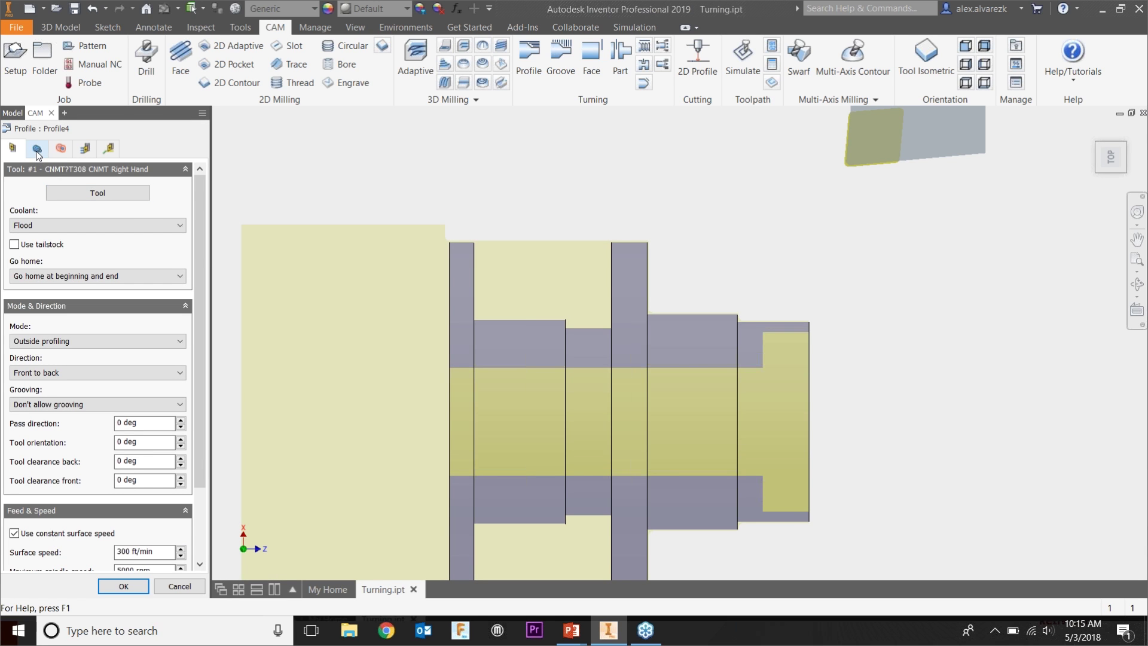
left_click(36, 149)
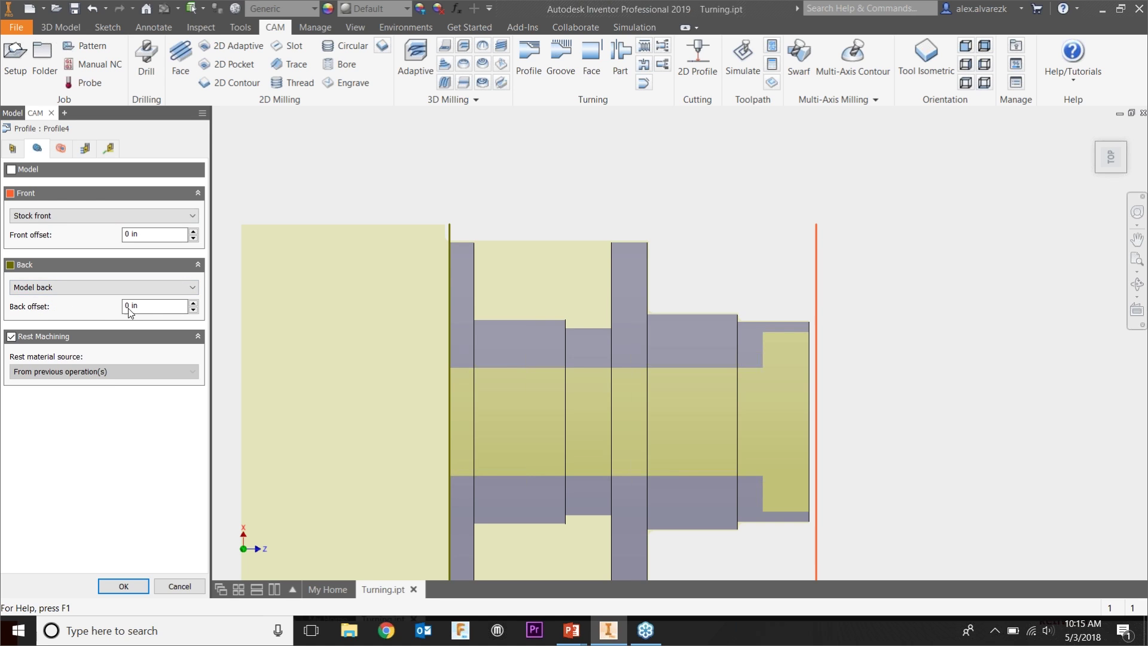
left_click(148, 307)
type("-.2")
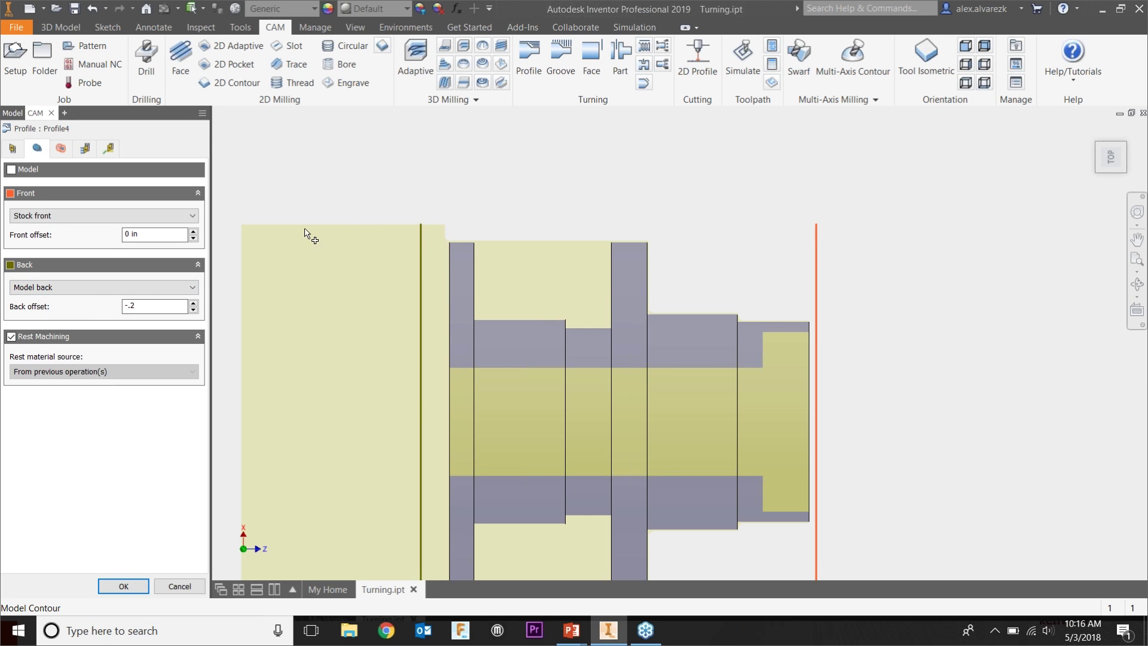
left_click(123, 586)
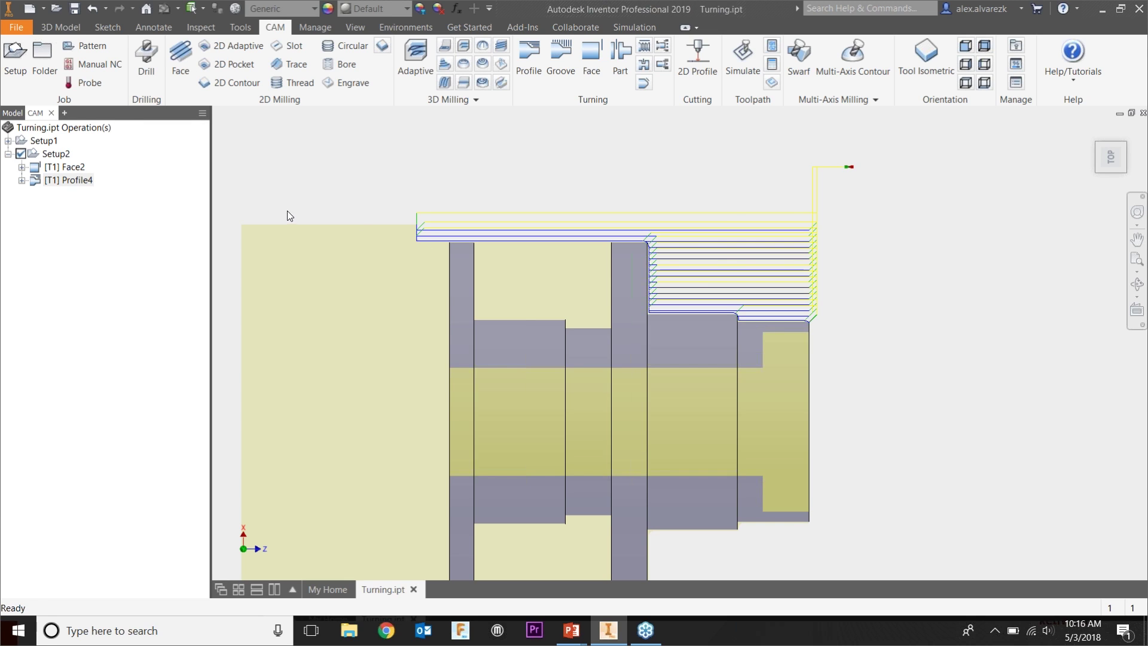
- Duplicate the Profile roughing operation in Setup2 and change the copy's tool to #2 VNMT Right Hand
left_click(67, 181)
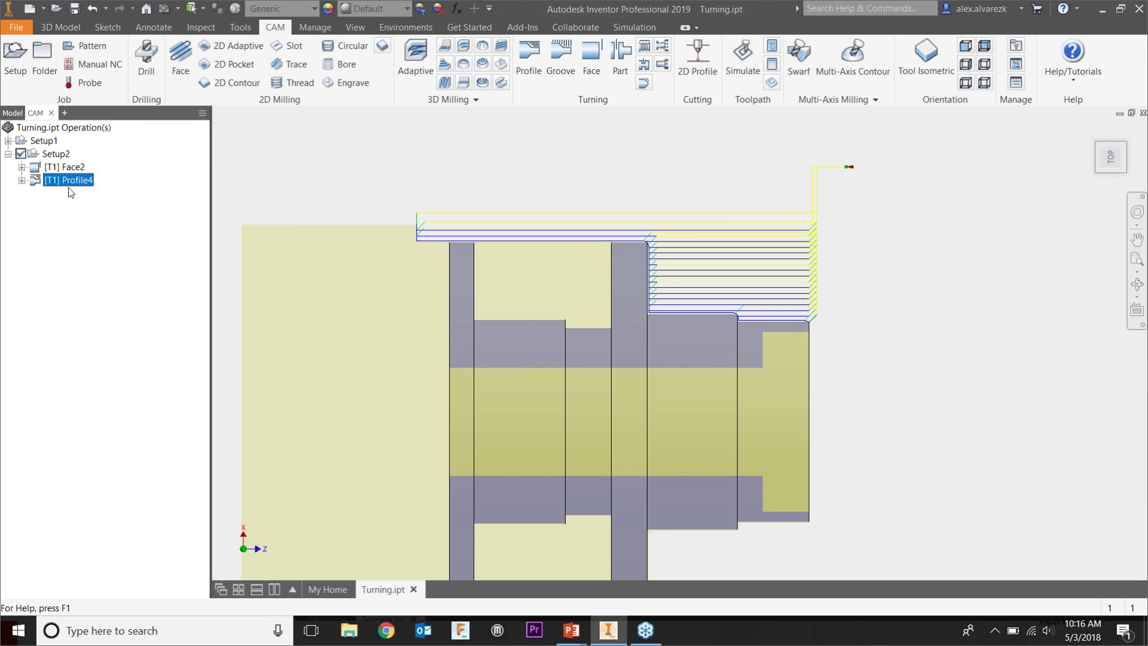
key("ctrl+c")
key("ctrl+v")
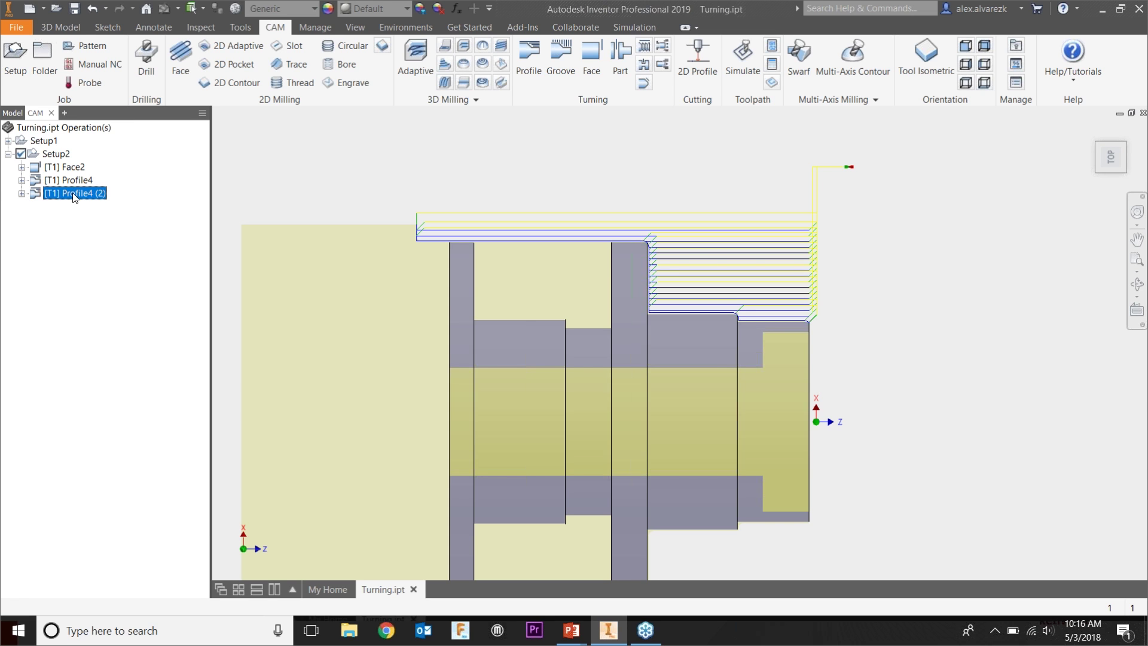
right_click(72, 197)
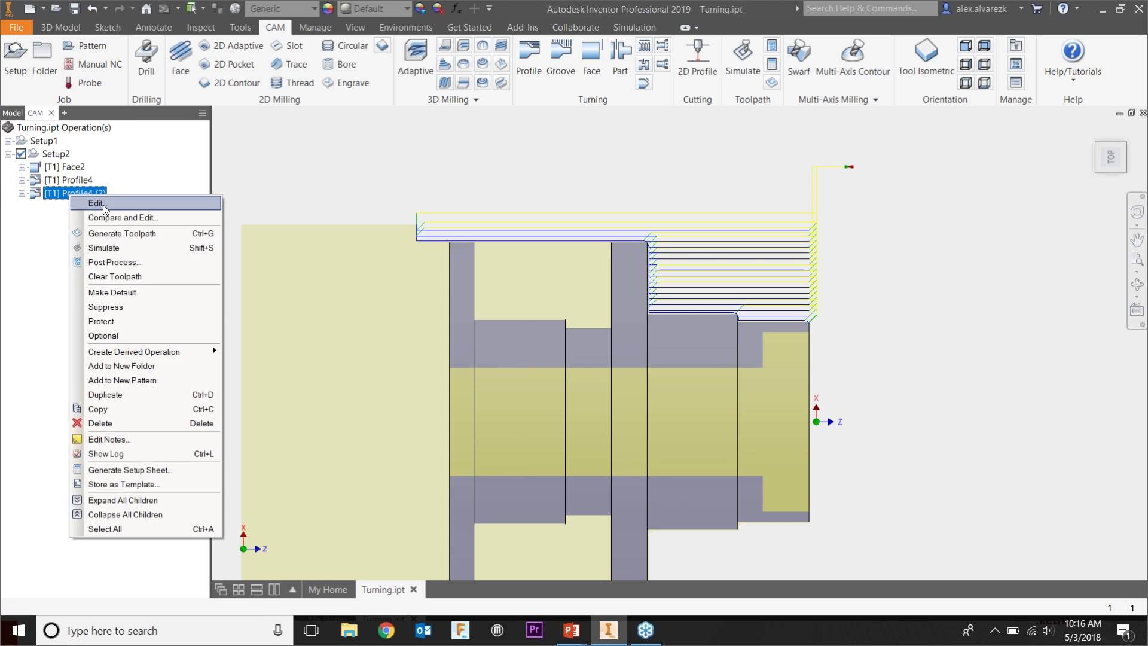
left_click(103, 204)
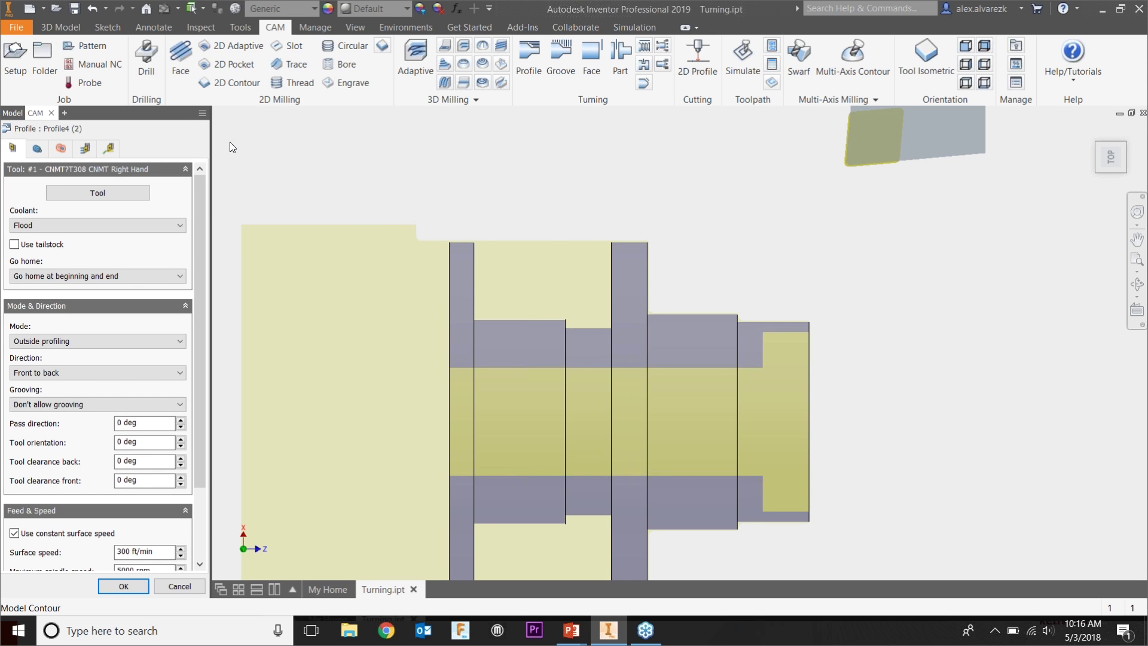
left_click(105, 190)
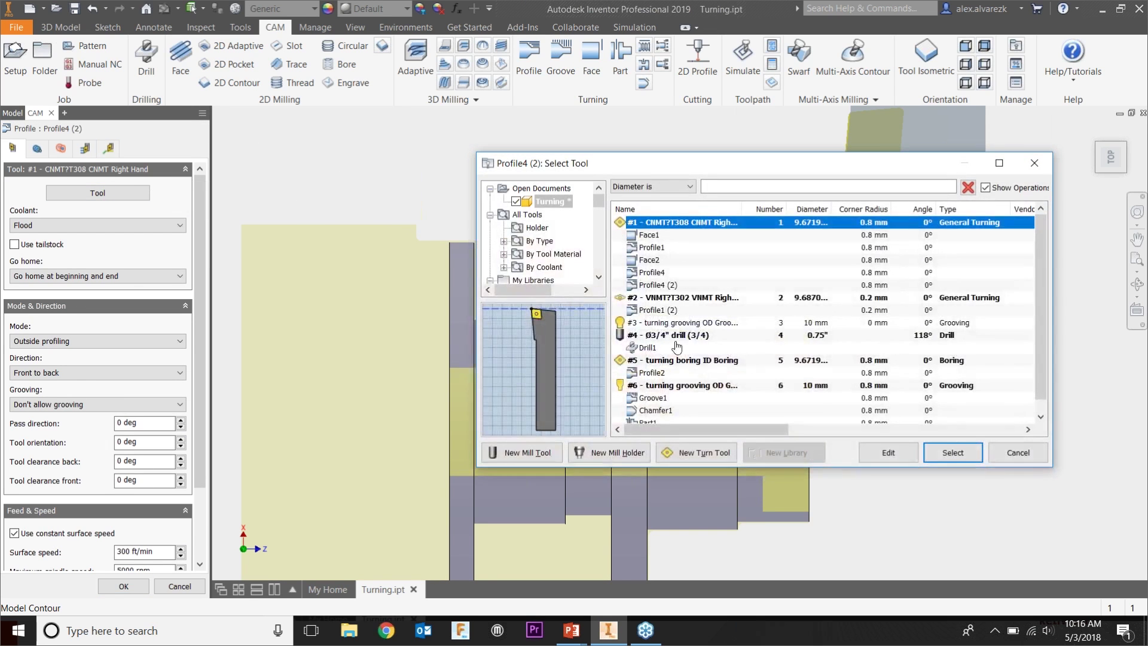
left_click(680, 299)
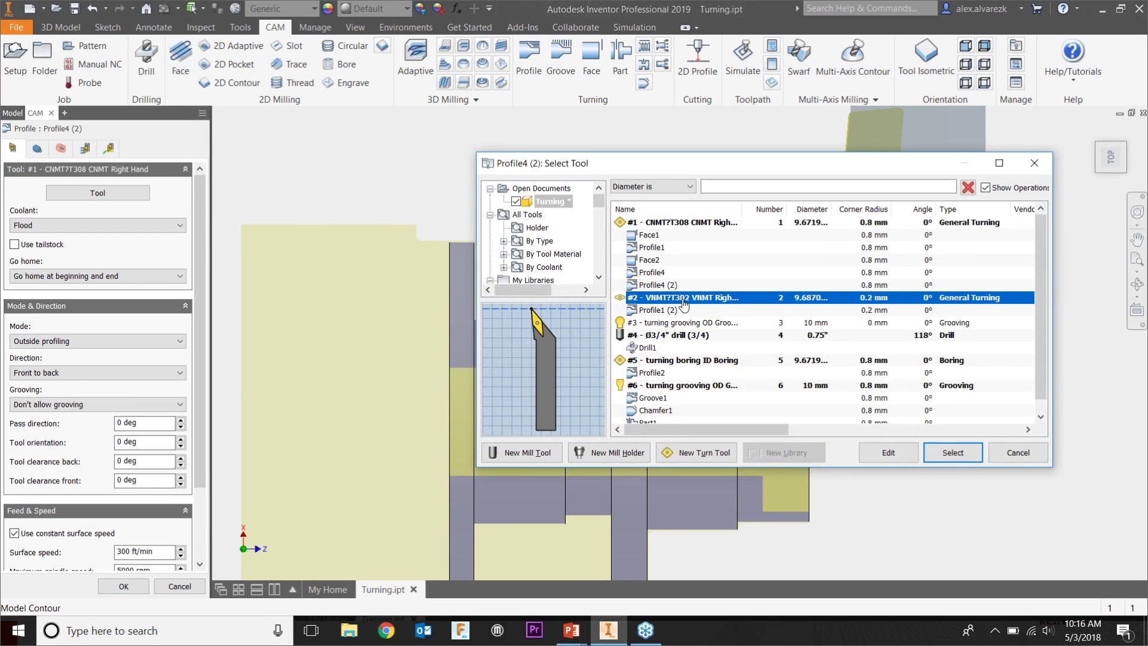
left_click(969, 454)
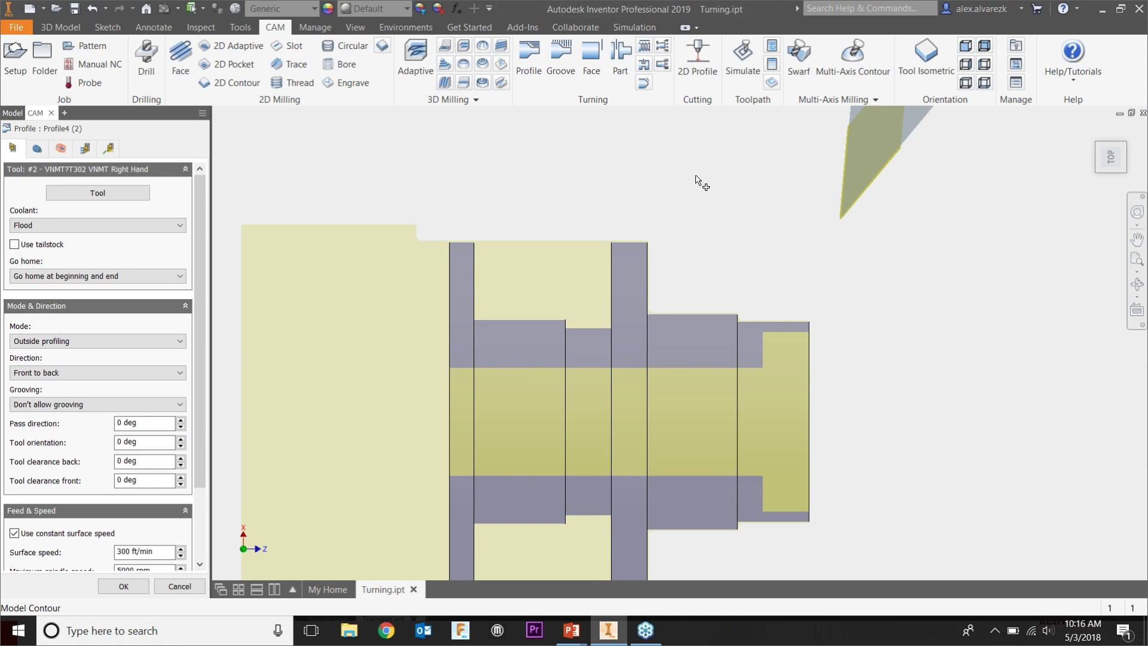
- Turn off roughing passes and Stock to Leave in the copied Profile operation, and accept it
left_click(35, 154)
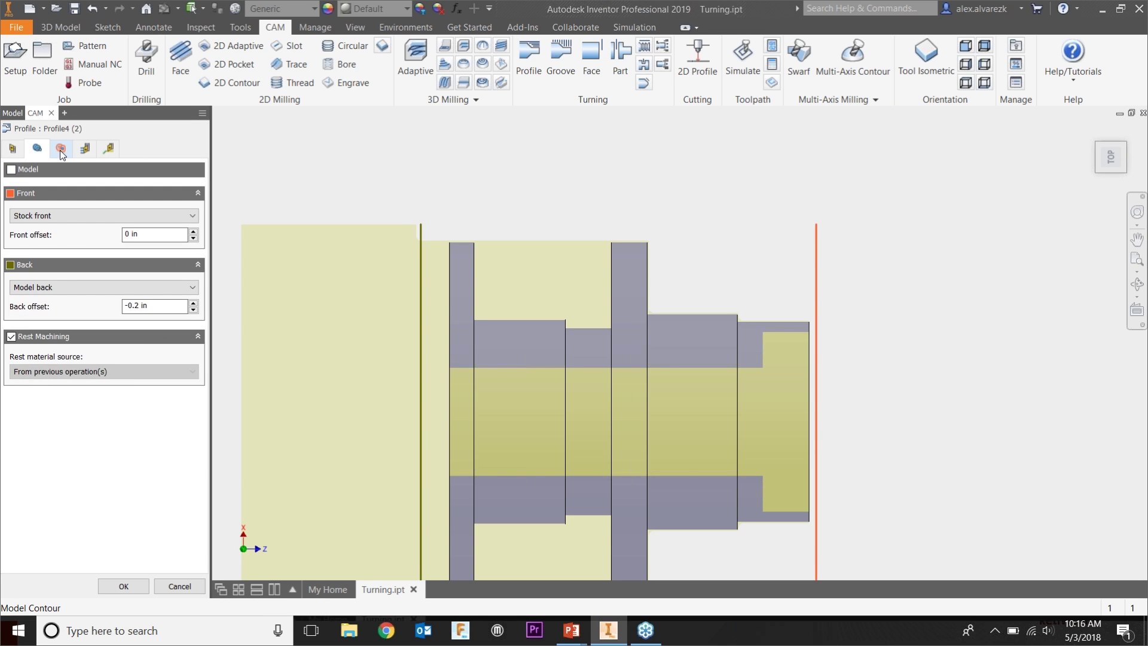
left_click(81, 149)
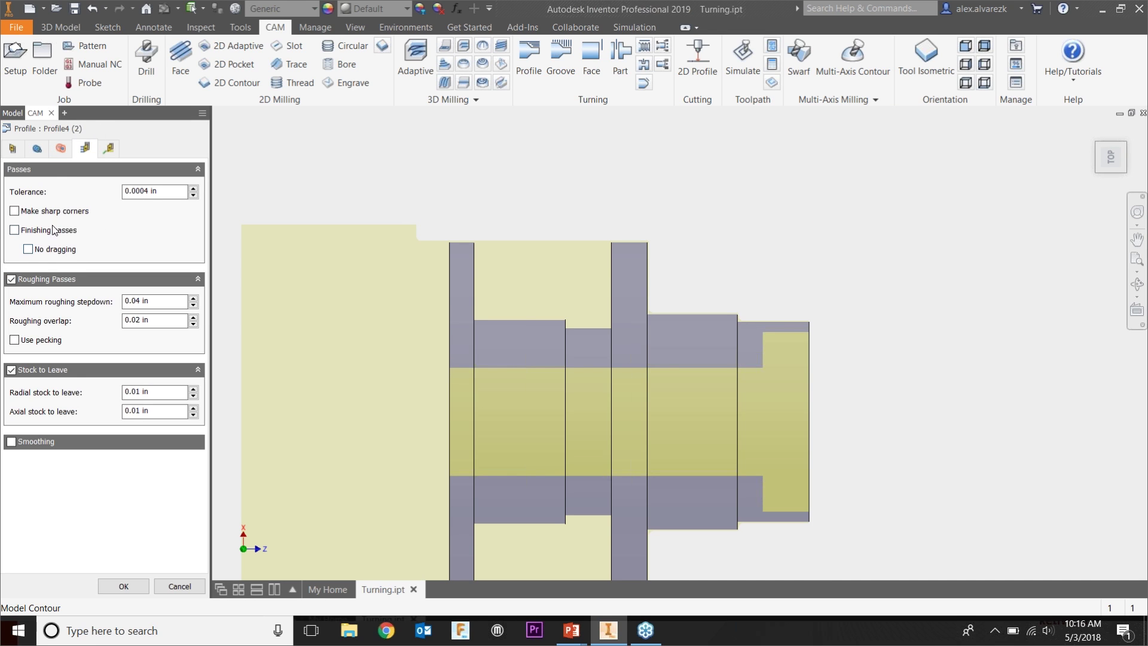
left_click(12, 280)
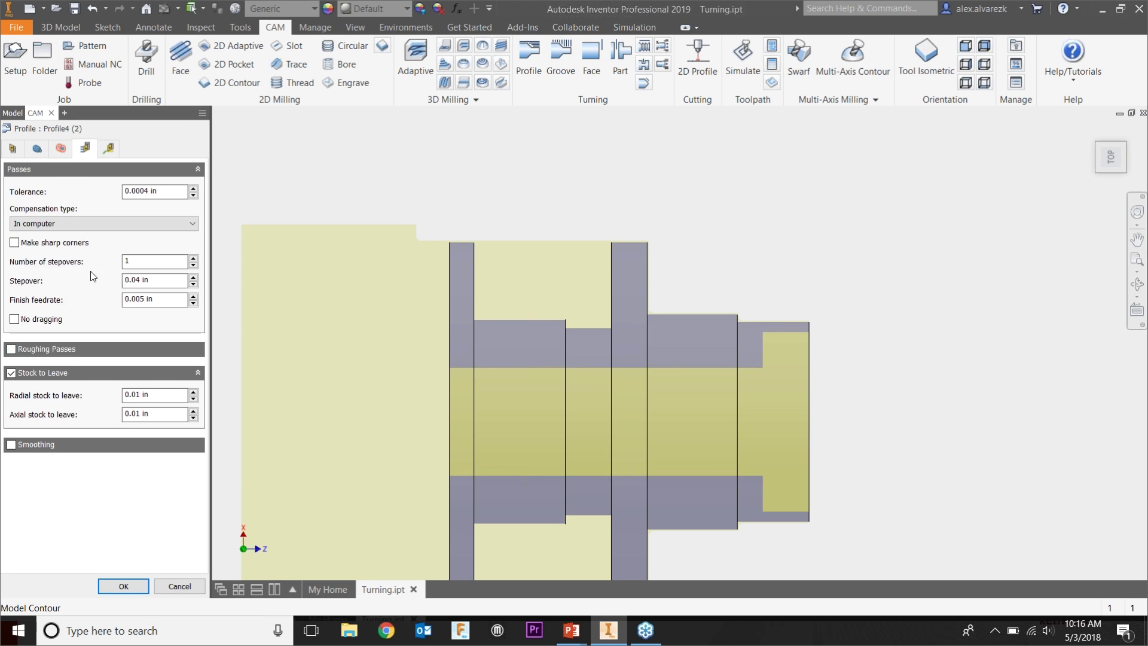
left_click(9, 376)
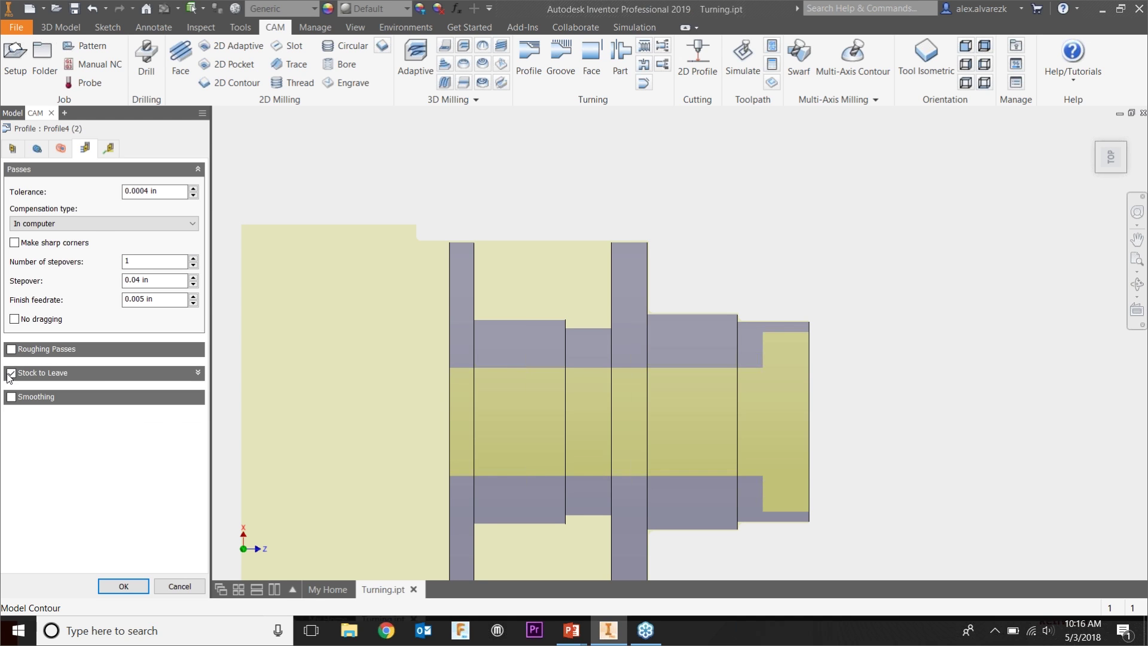
left_click(11, 374)
left_click(129, 587)
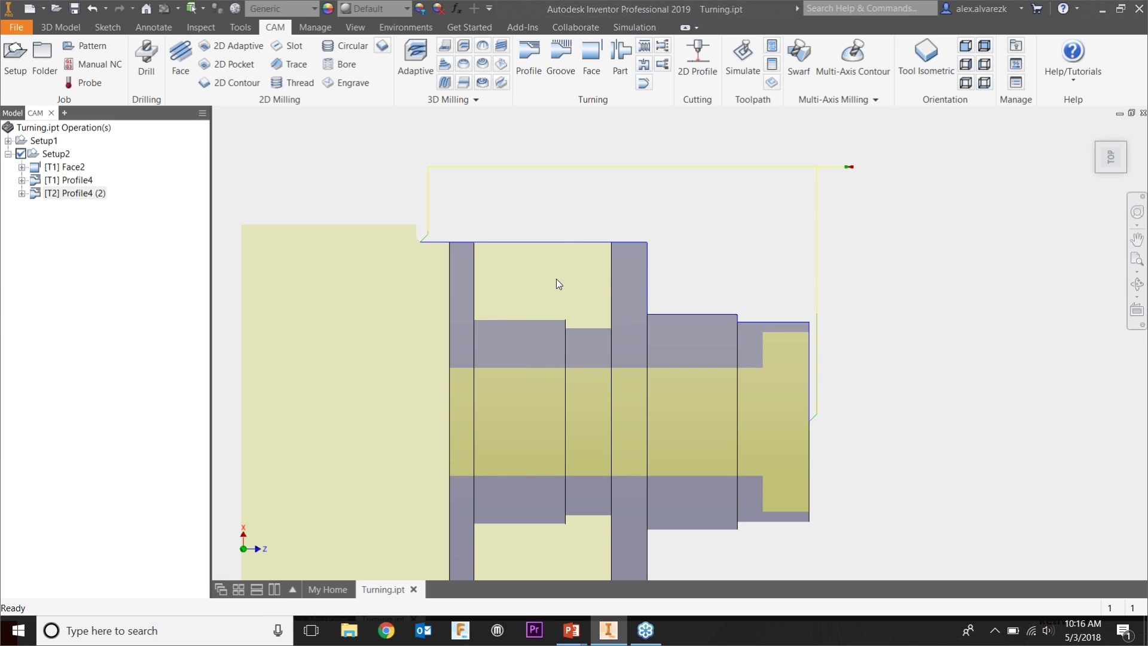
- Start a turning Groove operation and set its front limit by selection to the middle flange's face toward the rear flange
left_click(568, 62)
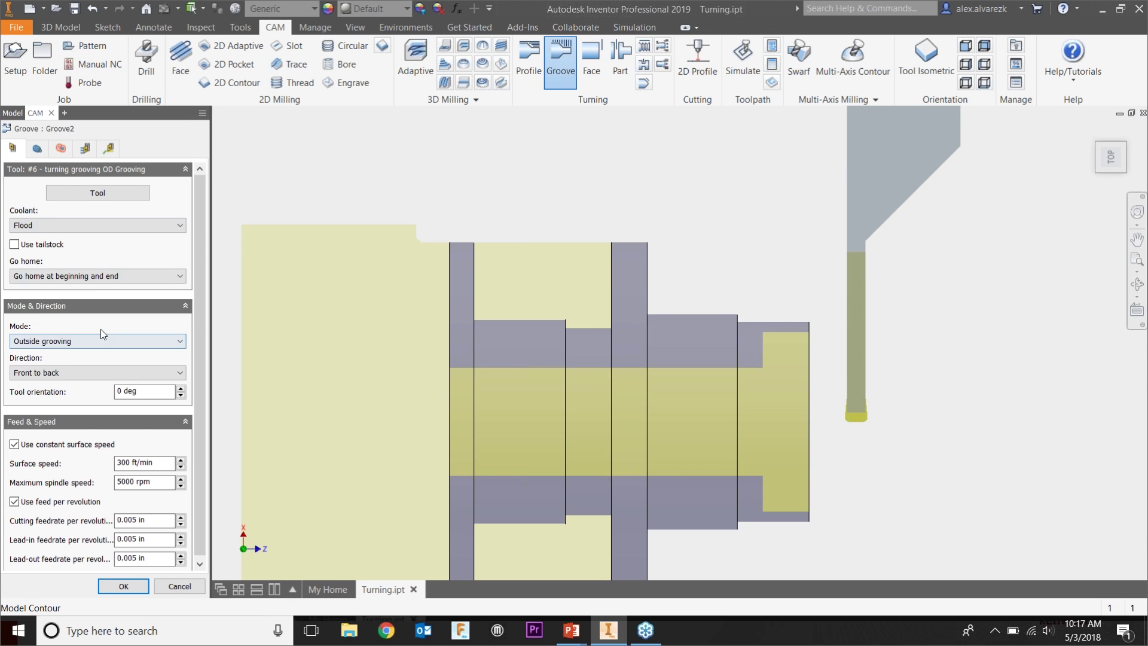
left_click(37, 149)
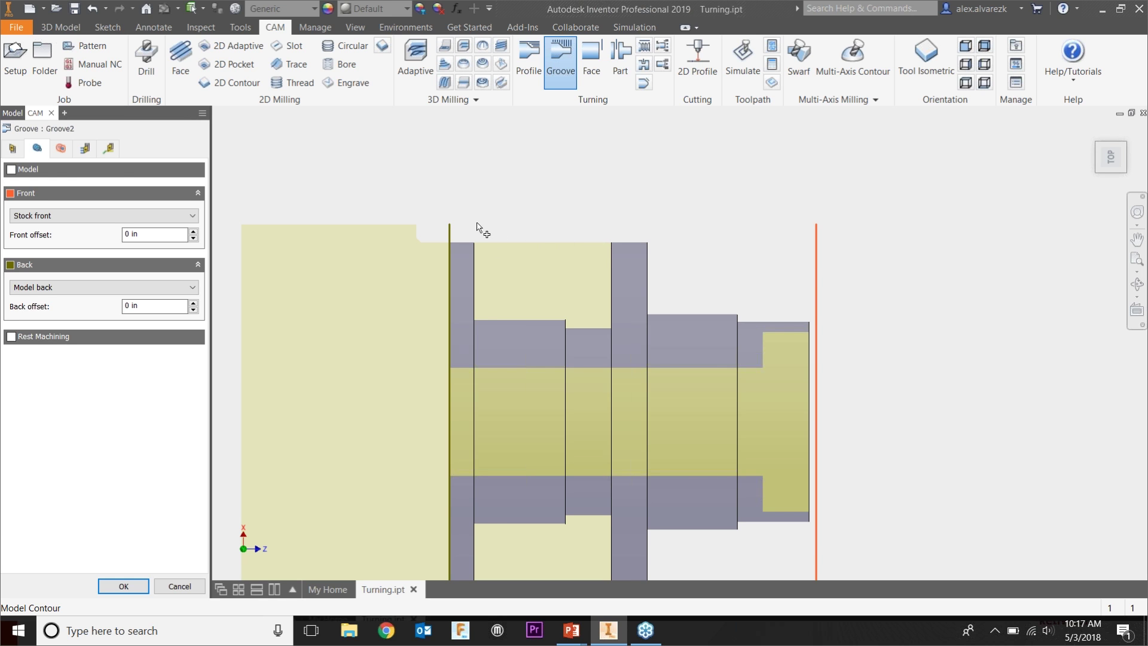
middle_click_drag(517, 206, 548, 205, "shift")
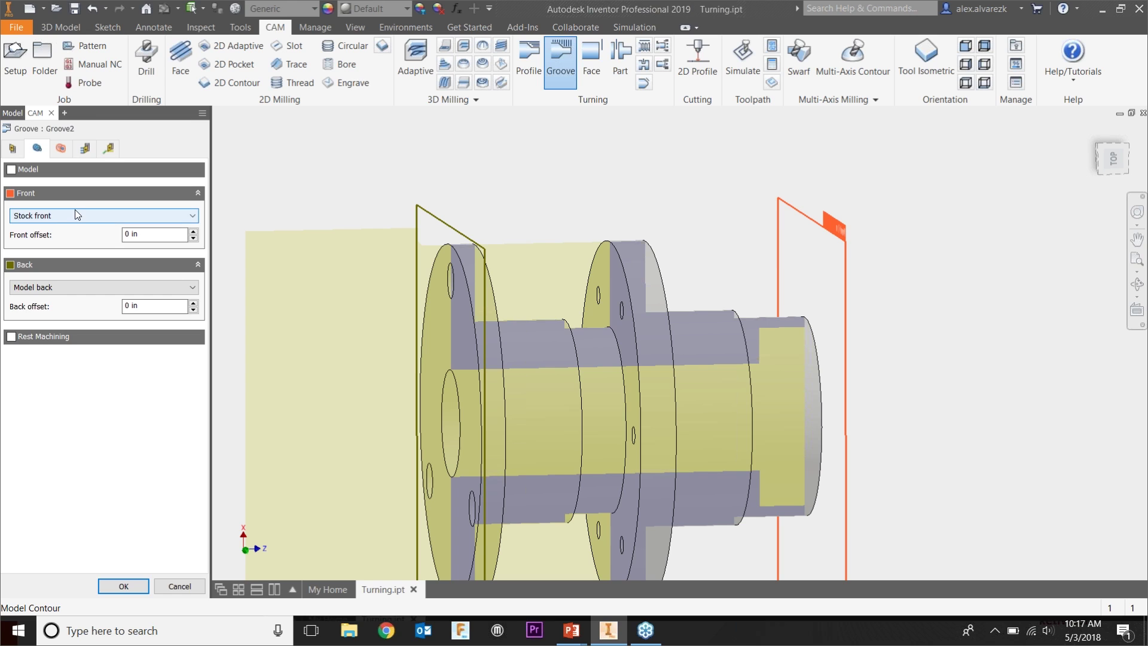
left_click(55, 217)
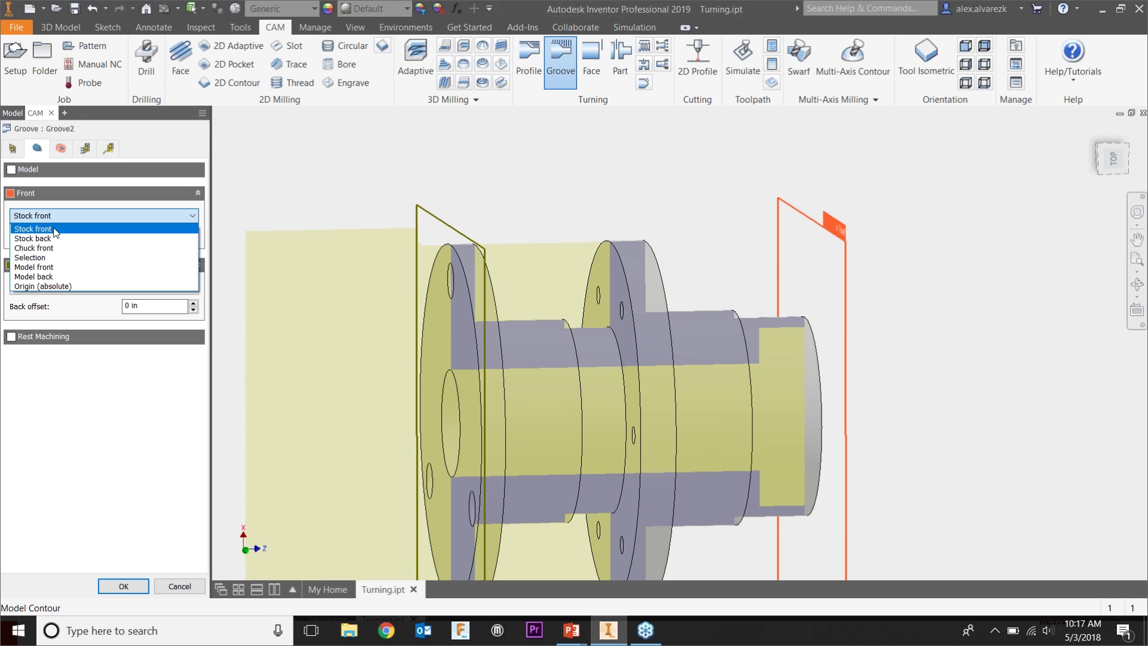
left_click(41, 258)
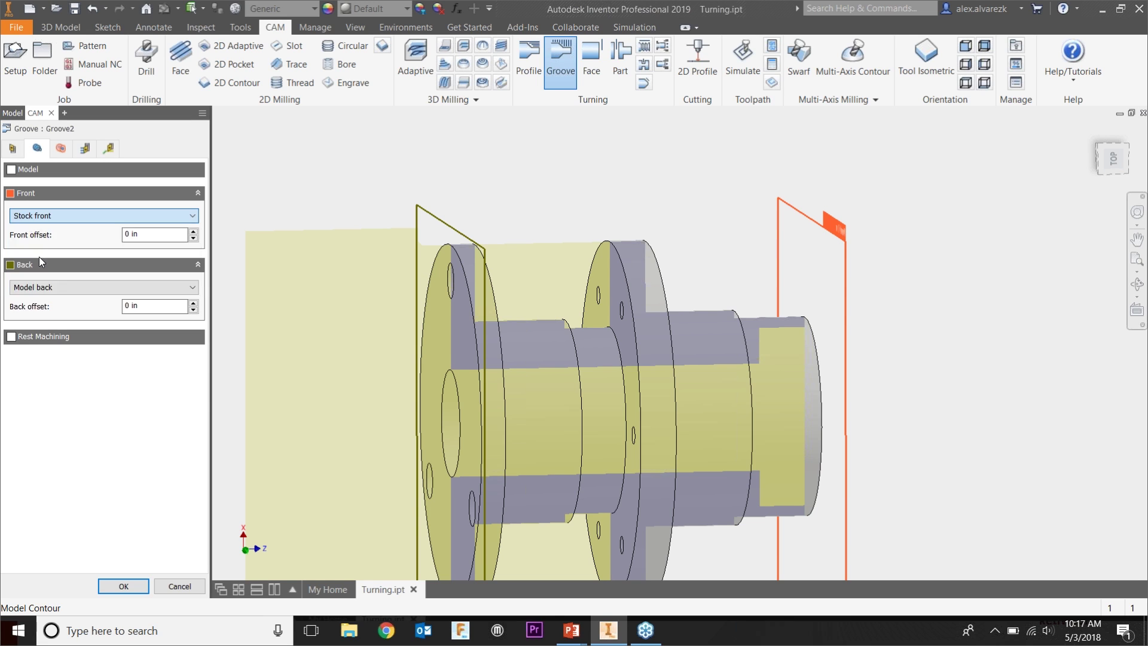
left_click(608, 270)
middle_click_drag(520, 187, 494, 184, "shift")
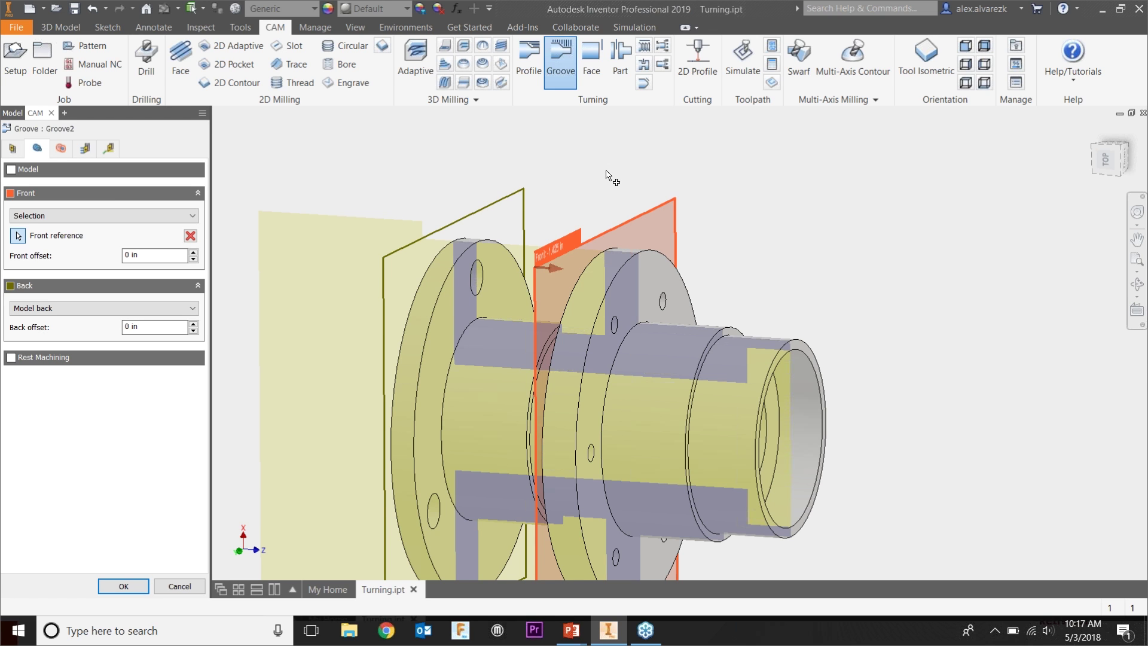
middle_click_drag(611, 180, 621, 291, "shift")
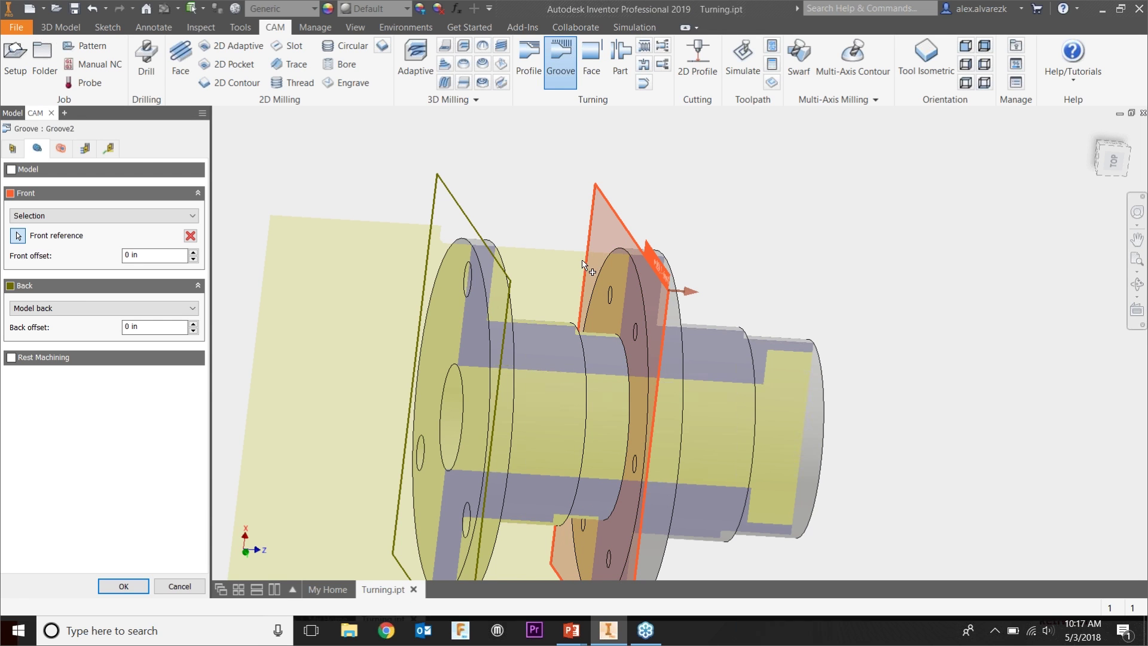
middle_click_drag(697, 174, 650, 211, "shift")
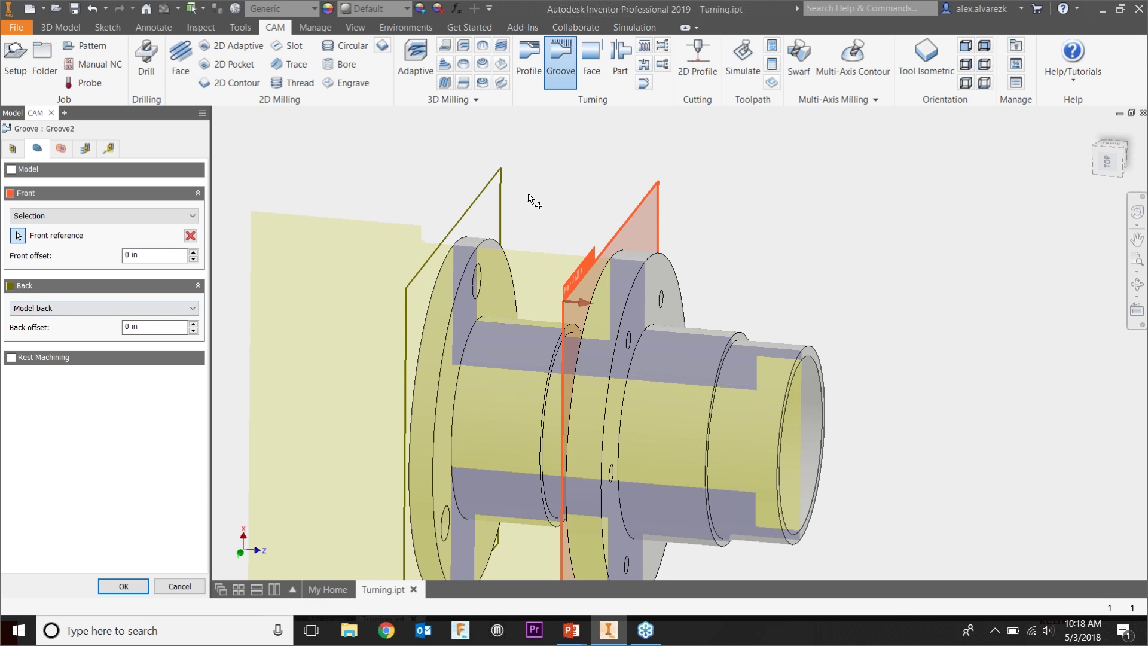
- Set the groove's back limit by selection to the rear flange's face toward the middle flange
left_click(123, 311)
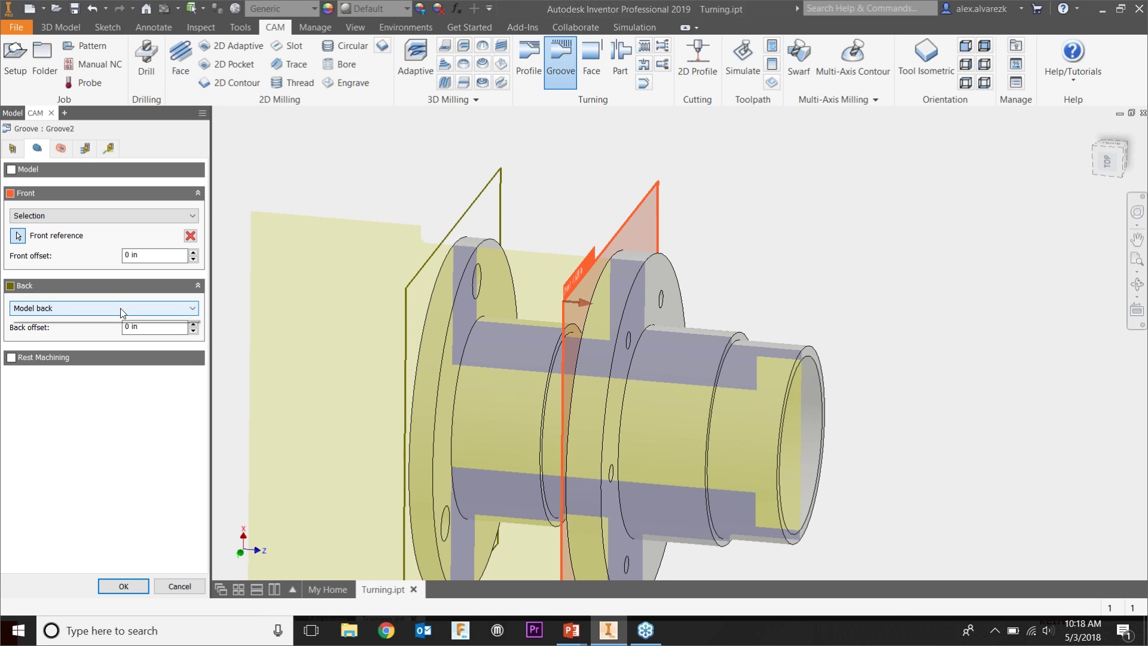
left_click(55, 353)
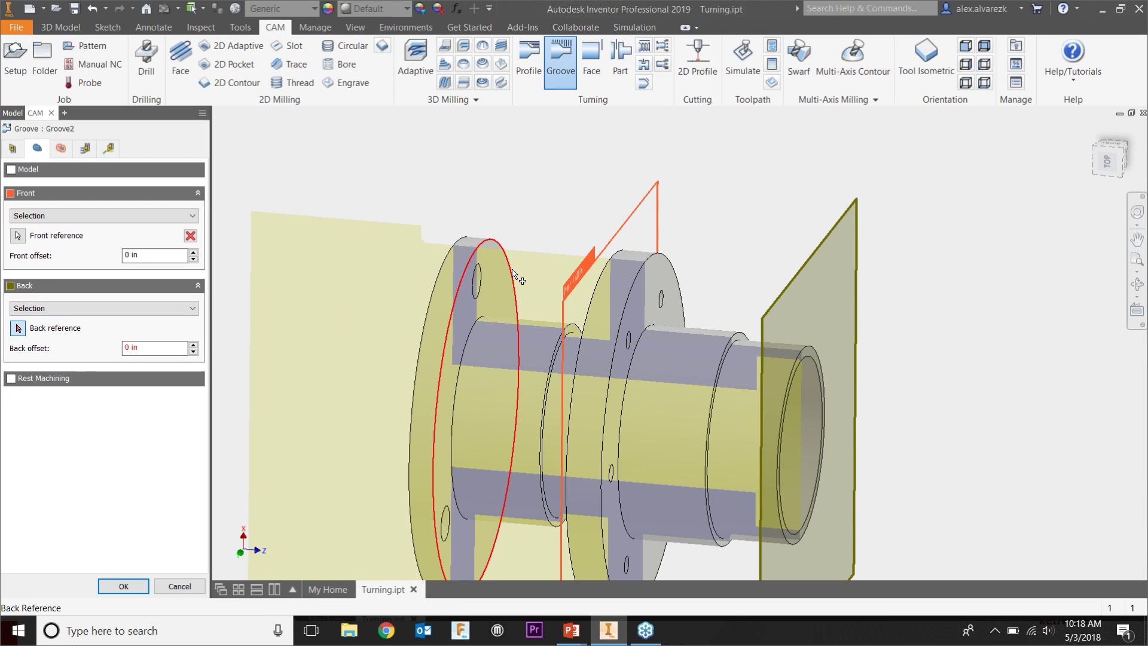
left_click(490, 272)
middle_click_drag(710, 187, 662, 206, "shift")
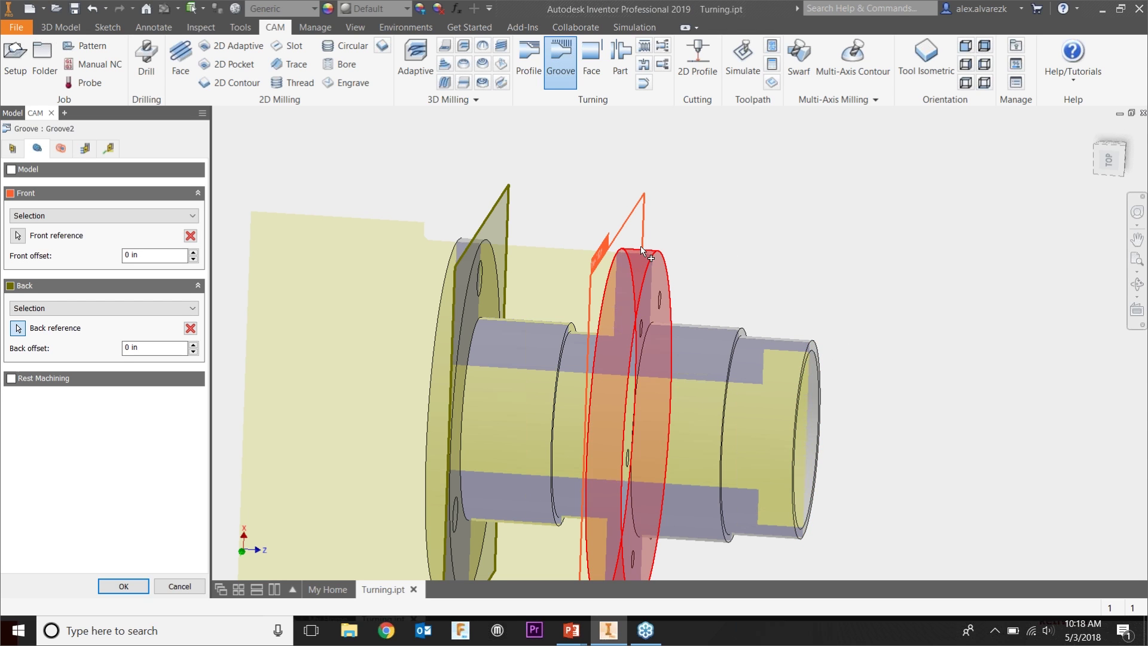
mouse_move(640, 246)
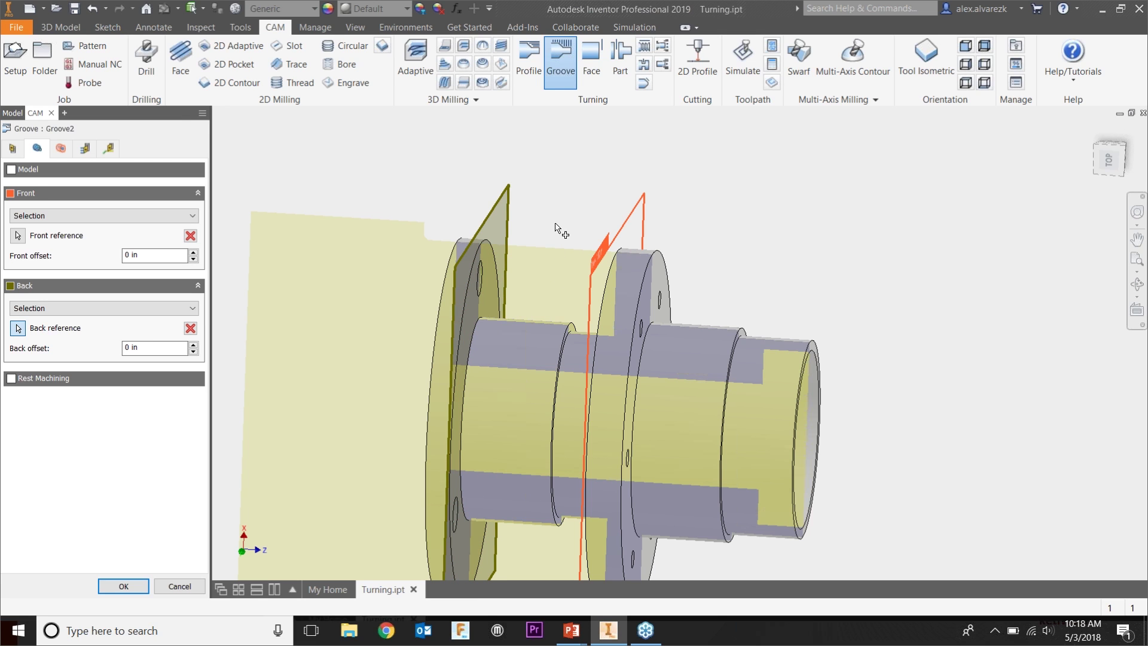
- Turn off the groove's finishing passes, set the grooving pattern to Sideways with partial stepdown, and accept the operation
left_click(86, 150)
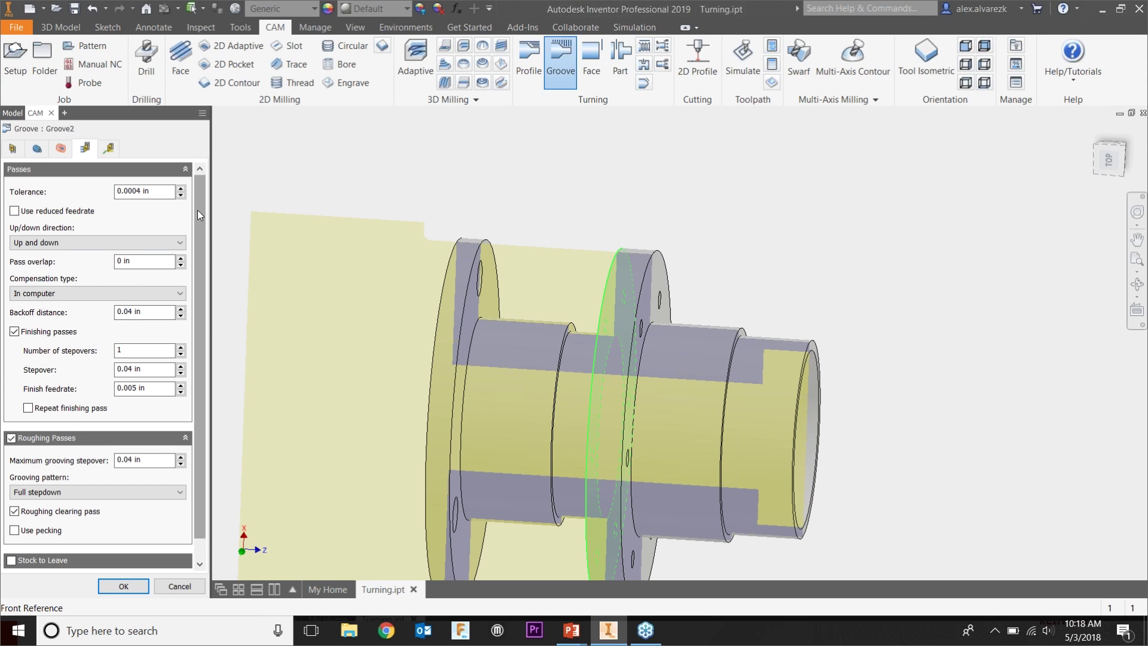
scroll(197, 239, "down", 1)
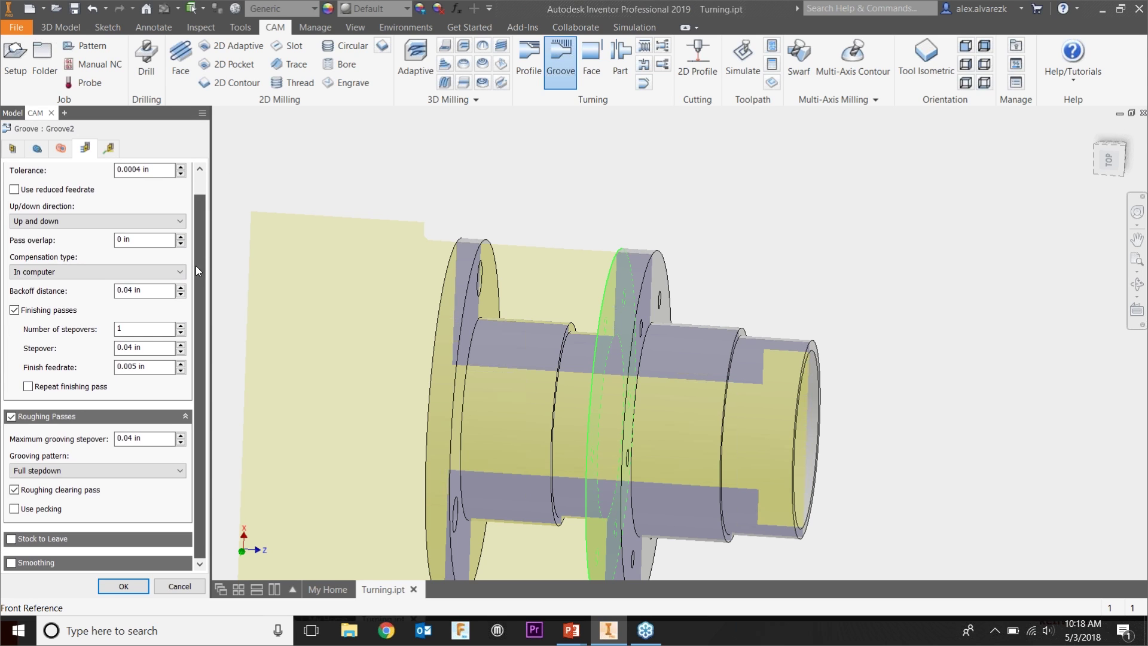
left_click(15, 310)
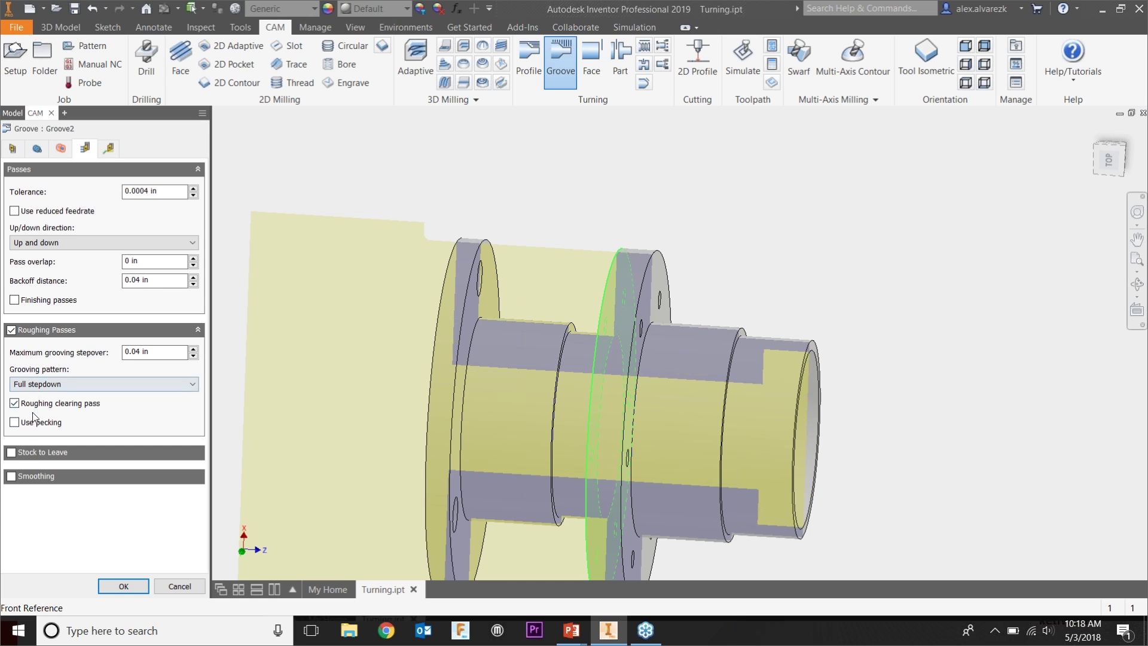
left_click(78, 391)
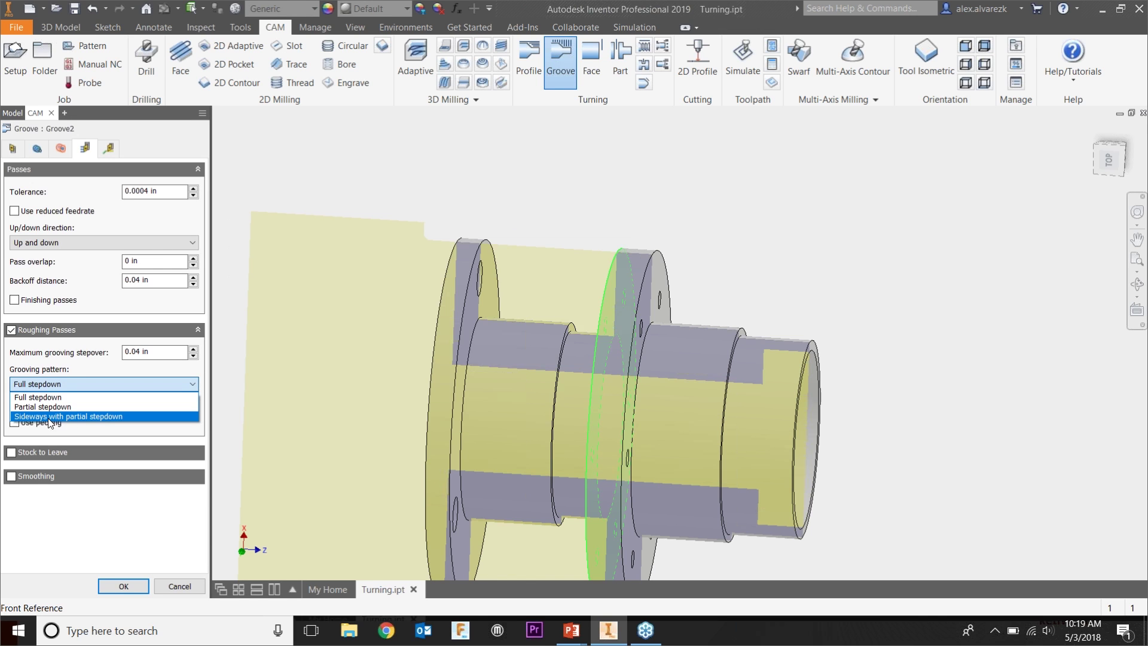
left_click(60, 417)
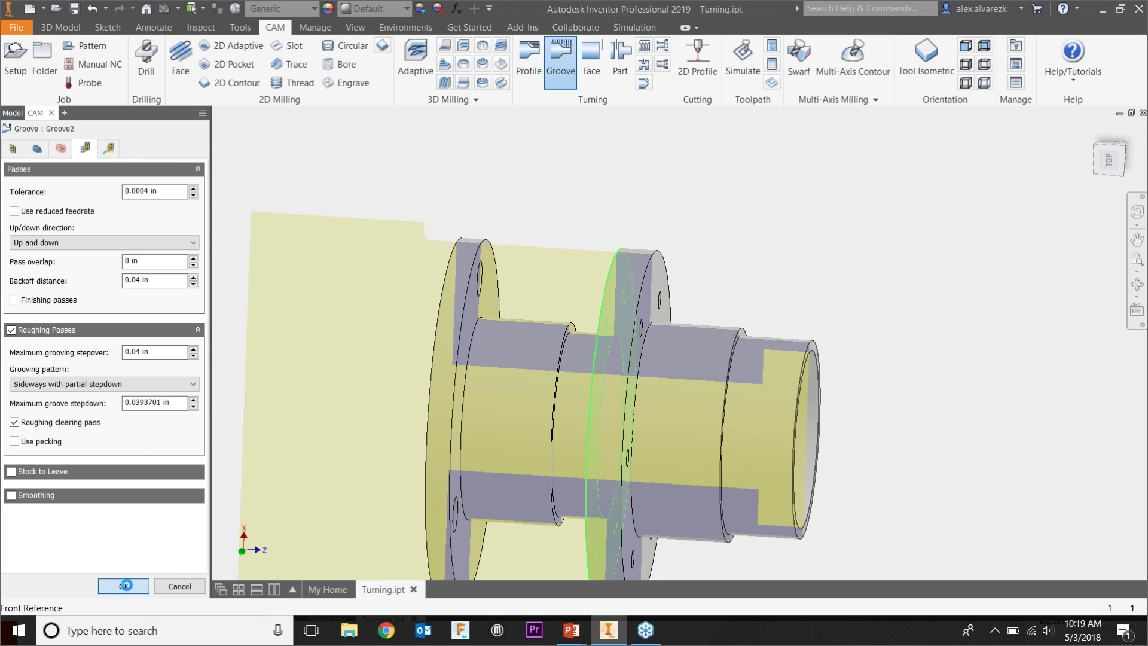
left_click(127, 584)
mouse_move(538, 187)
middle_mouse_down("shift")
mouse_move(576, 172)
mouse_move(548, 197)
middle_mouse_up("shift")
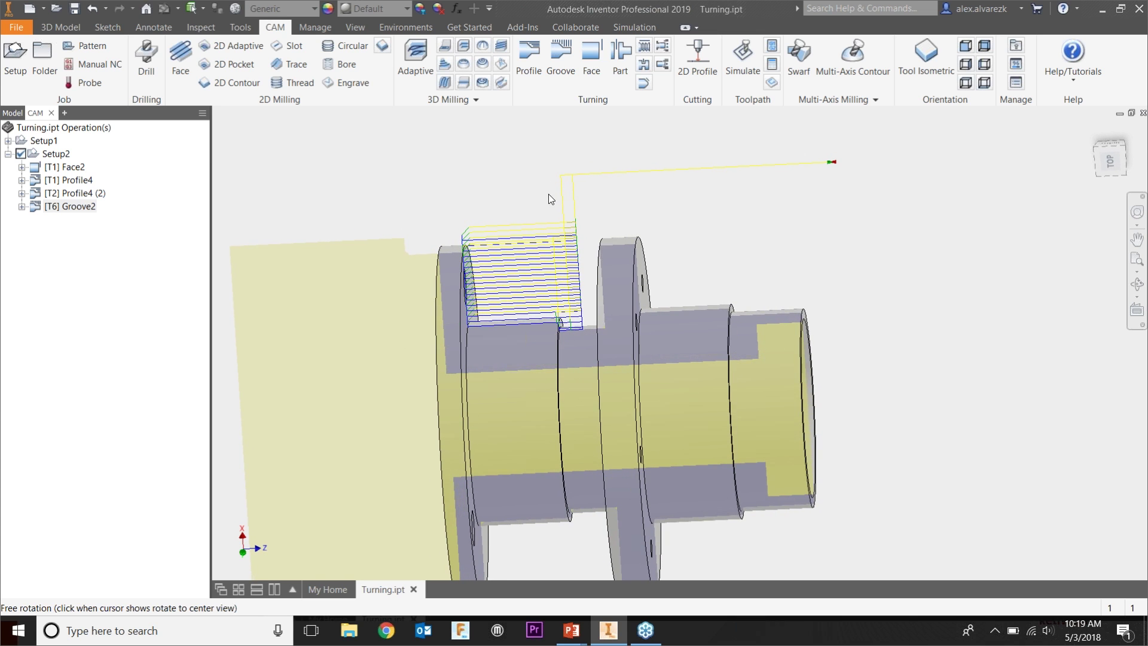
- Start a Drill operation and select the cylindrical face of the part's central bore as the hole face
left_click(1113, 161)
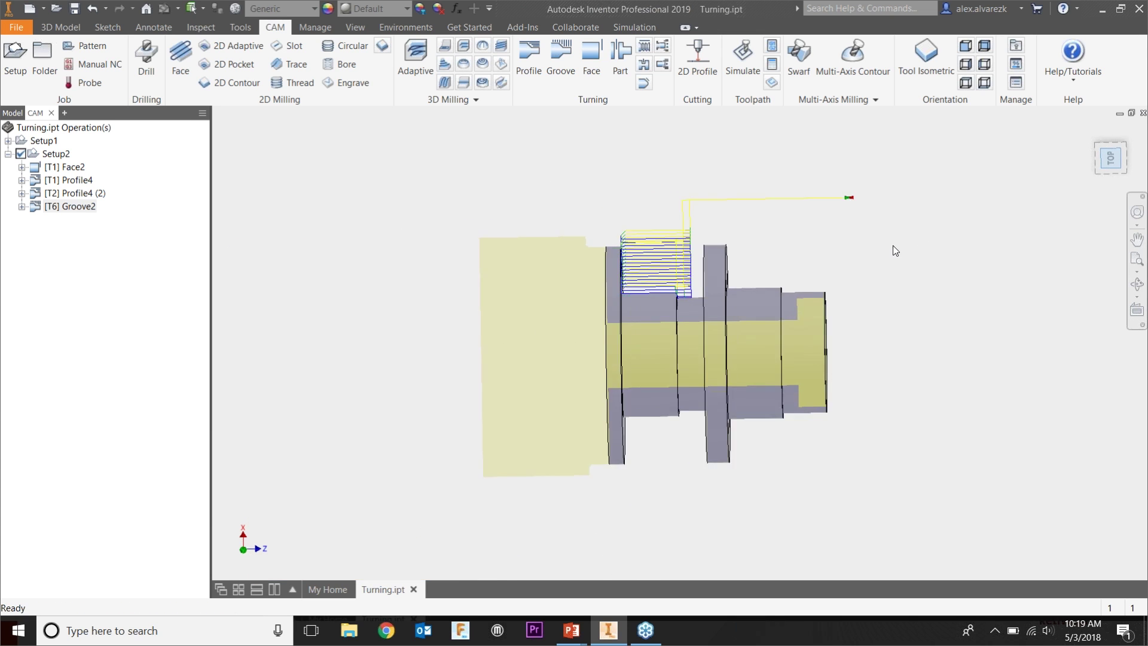
middle_click_drag(825, 249, 802, 307, "shift")
scroll(802, 307, "down", 3)
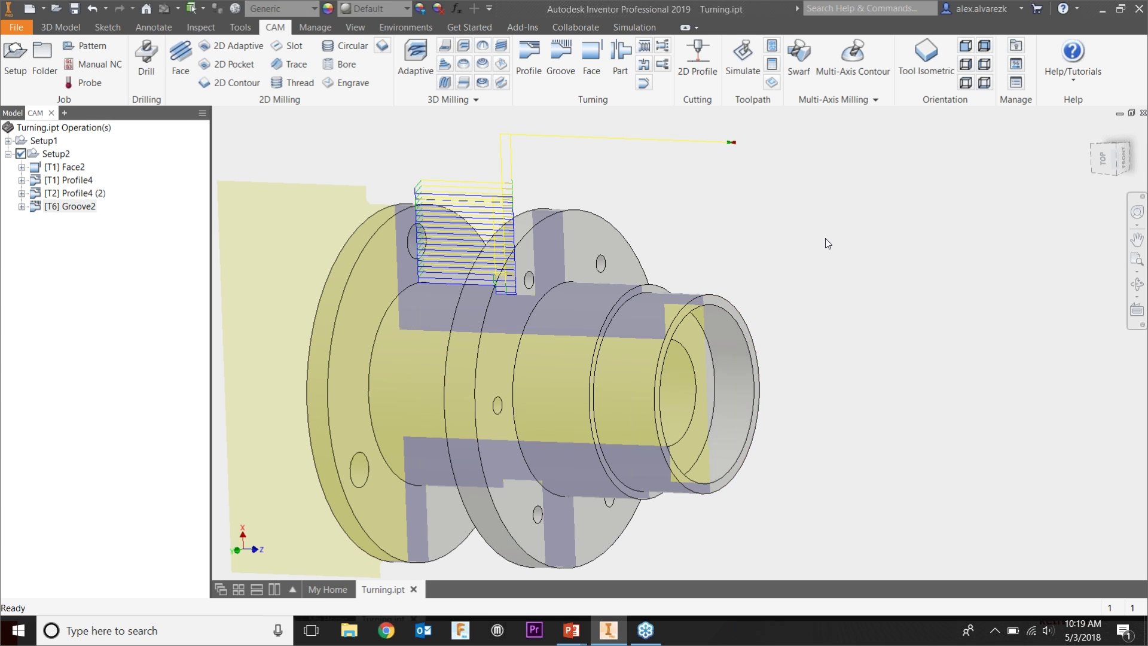
left_click(146, 56)
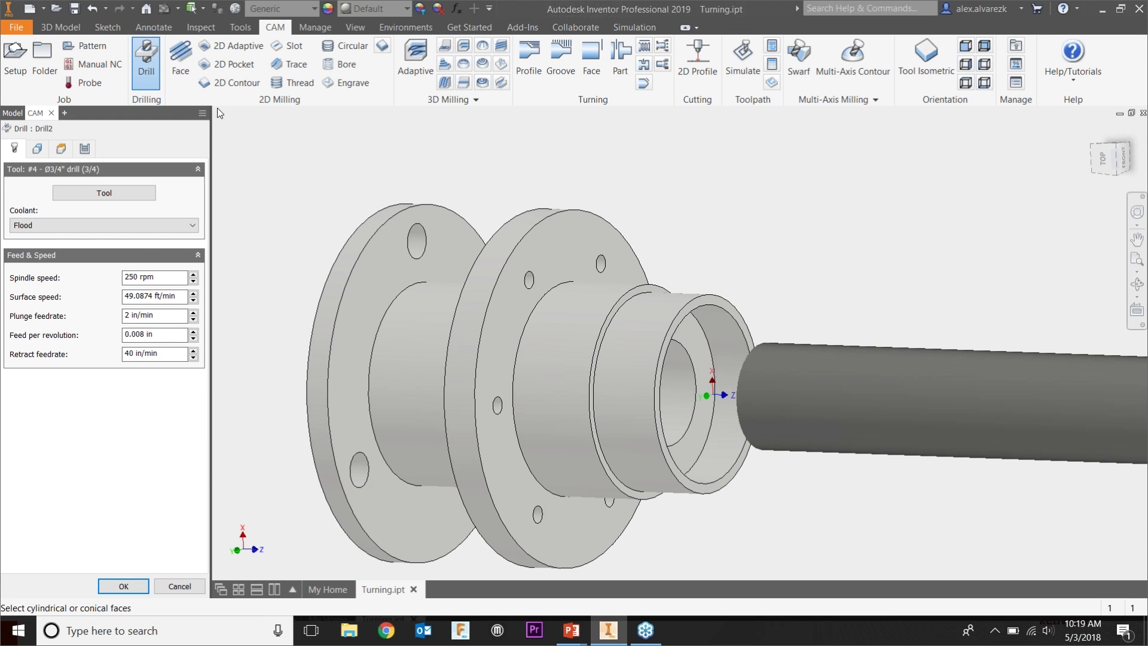
scroll(553, 185, "down", 3)
middle_click_drag(553, 185, 440, 194)
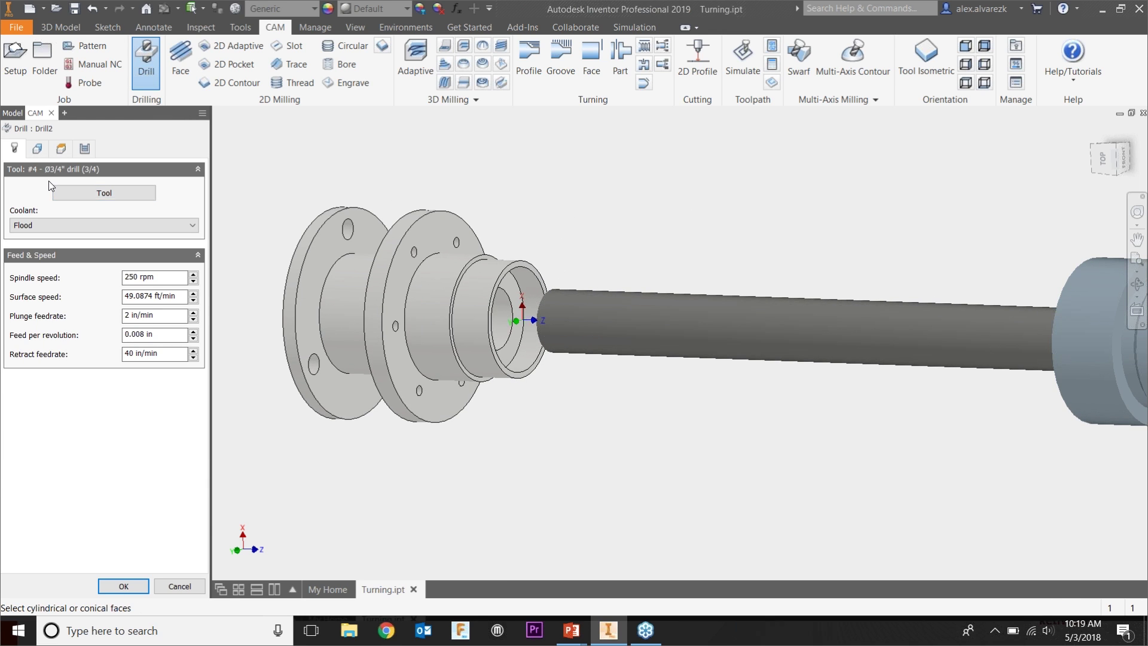
left_click(34, 152)
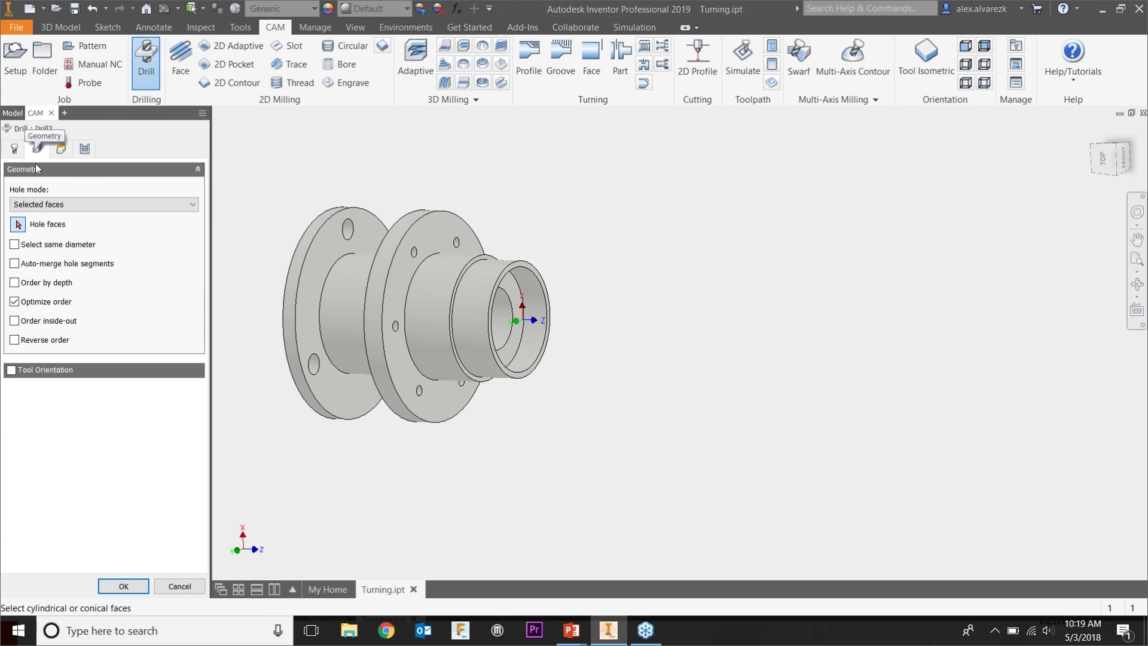
left_click(513, 323)
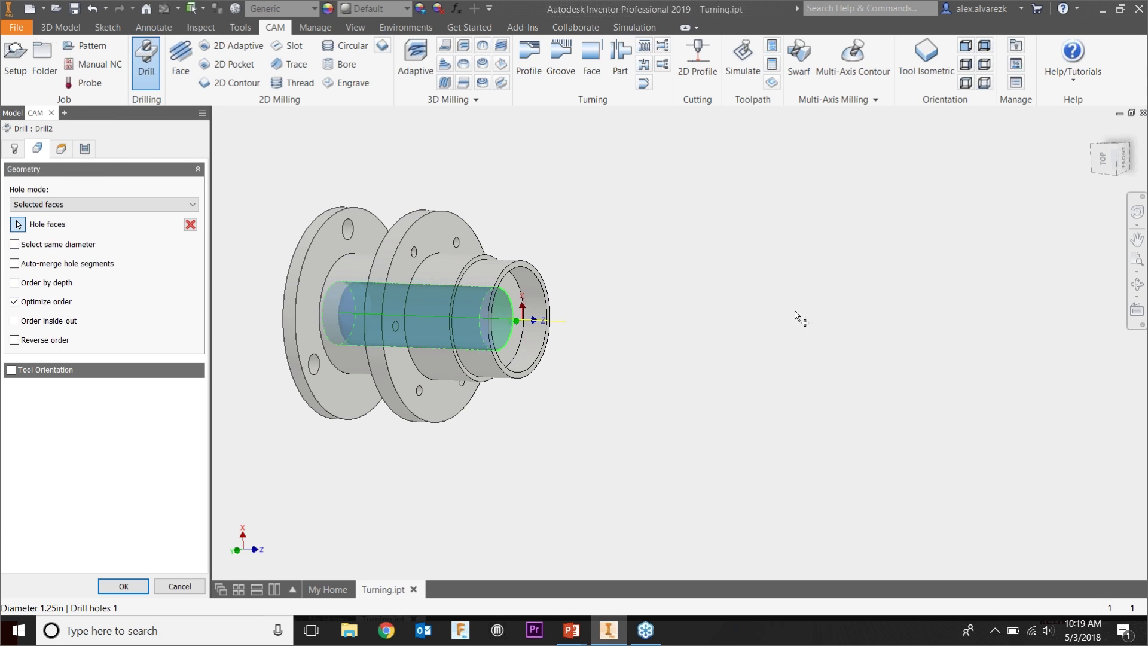
- Examine where the drilling path starts relative to the counterbore and the part's front face
left_click(1101, 159)
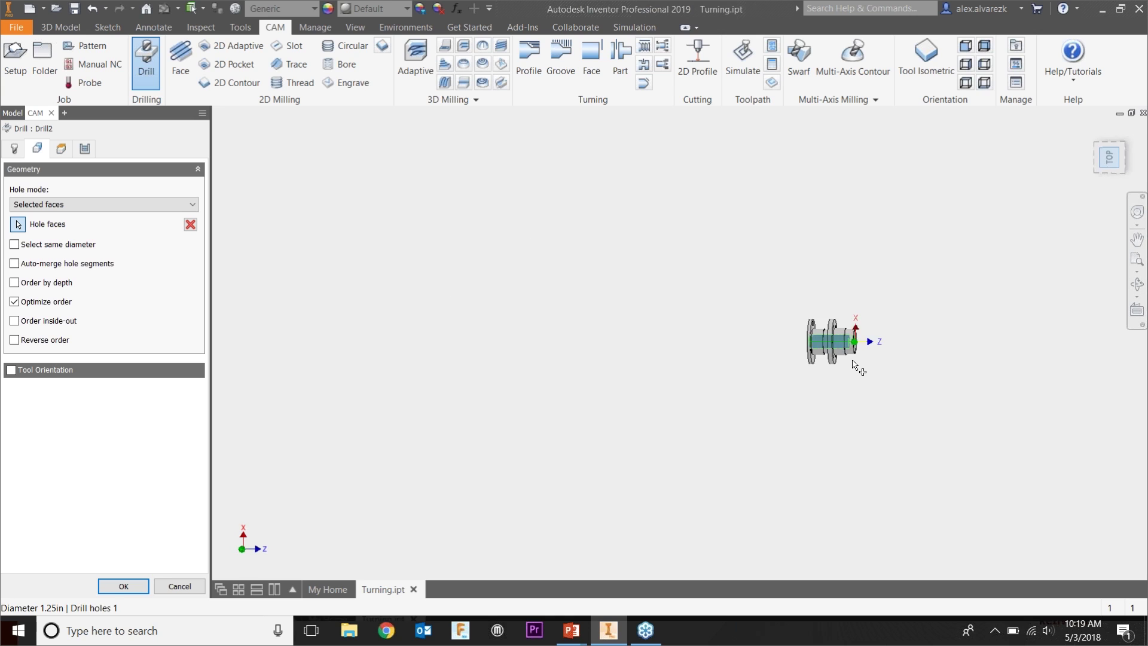
scroll(654, 371, "up", 5)
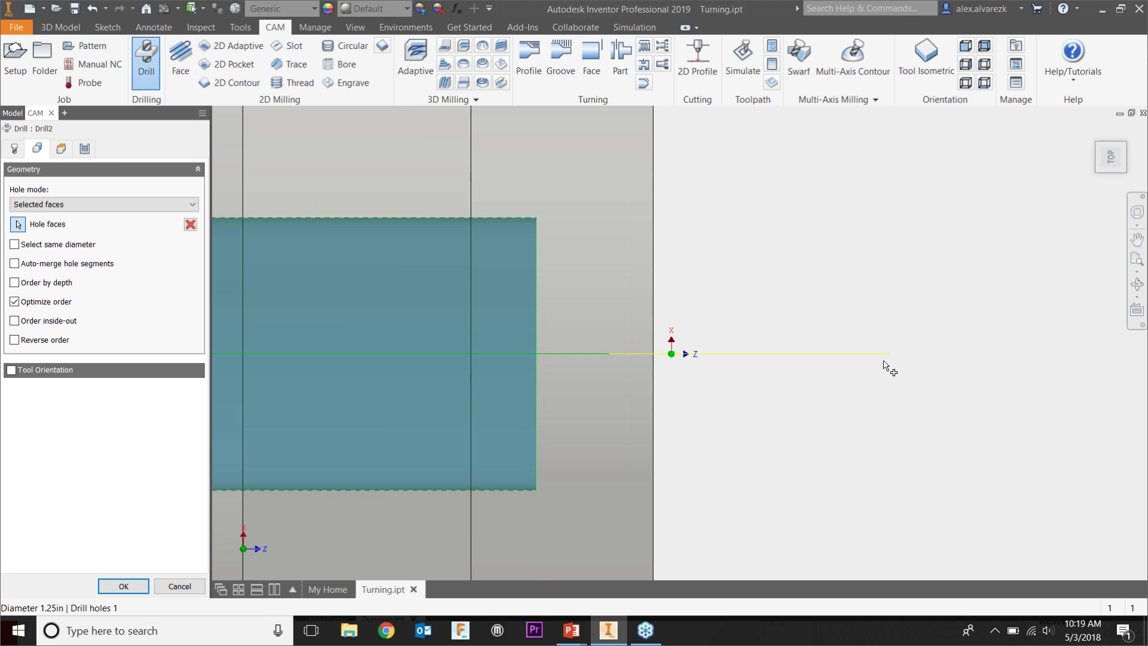
scroll(789, 400, "down", 3)
middle_click_drag(789, 399, 719, 418)
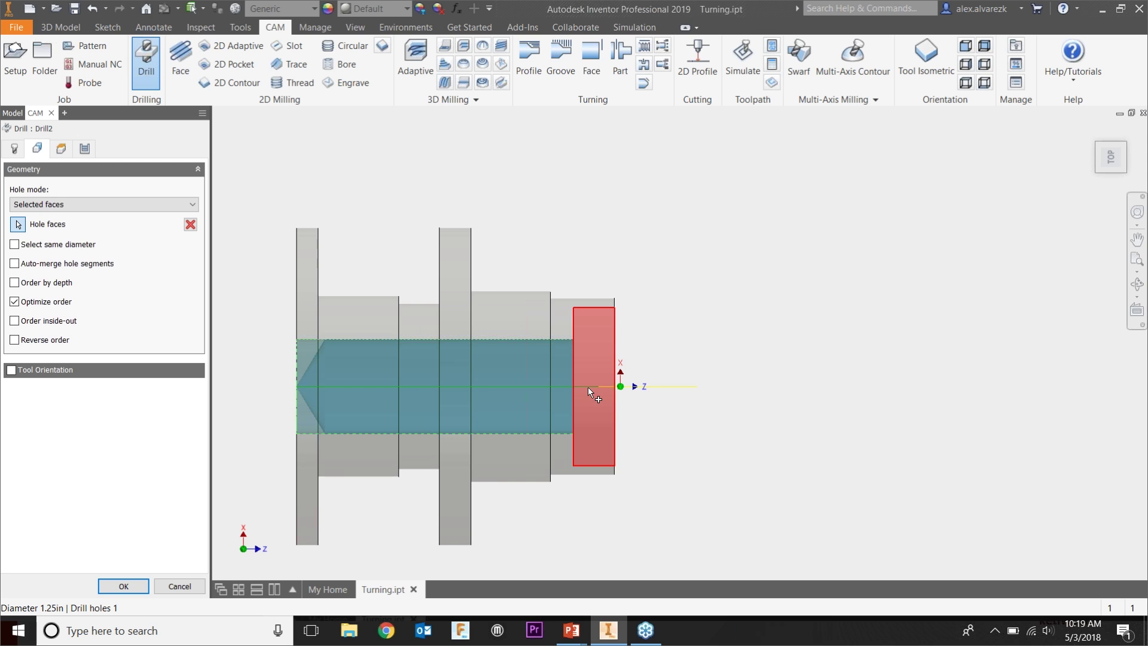
middle_click_drag(702, 401, 743, 359, "shift")
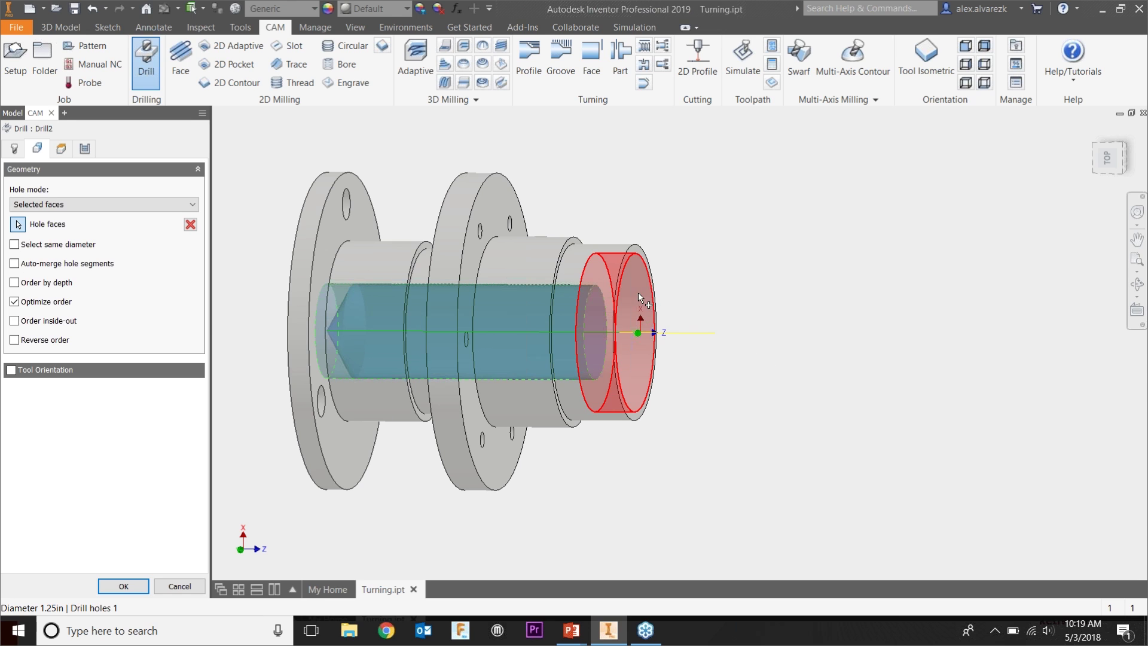
left_click(1105, 159)
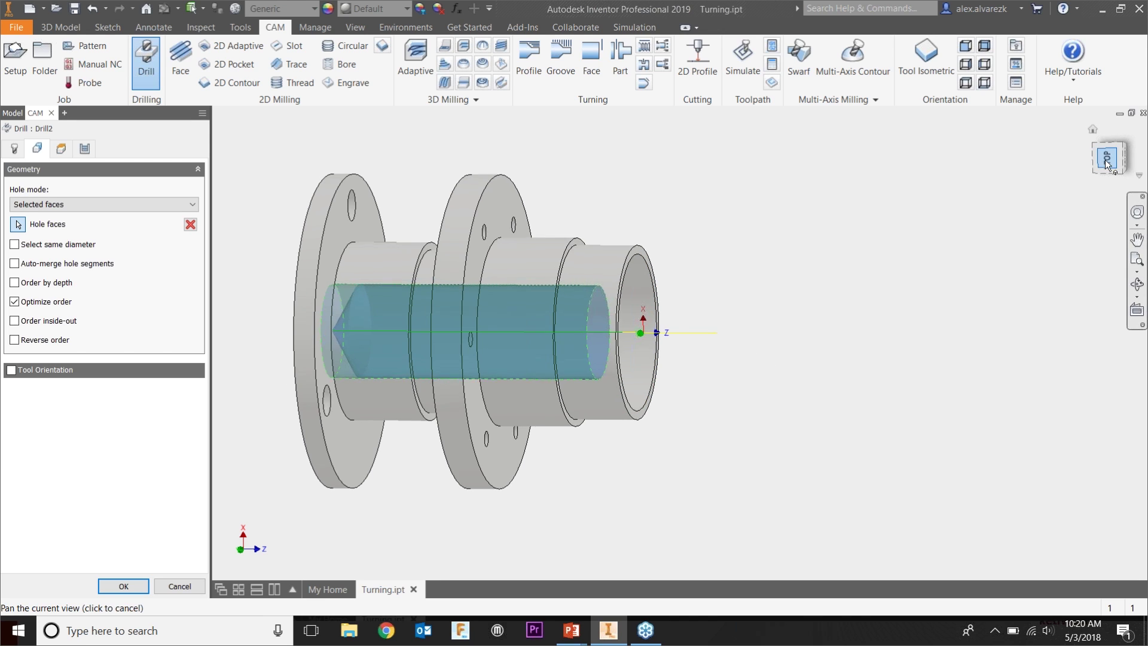
scroll(772, 334, "up", 6)
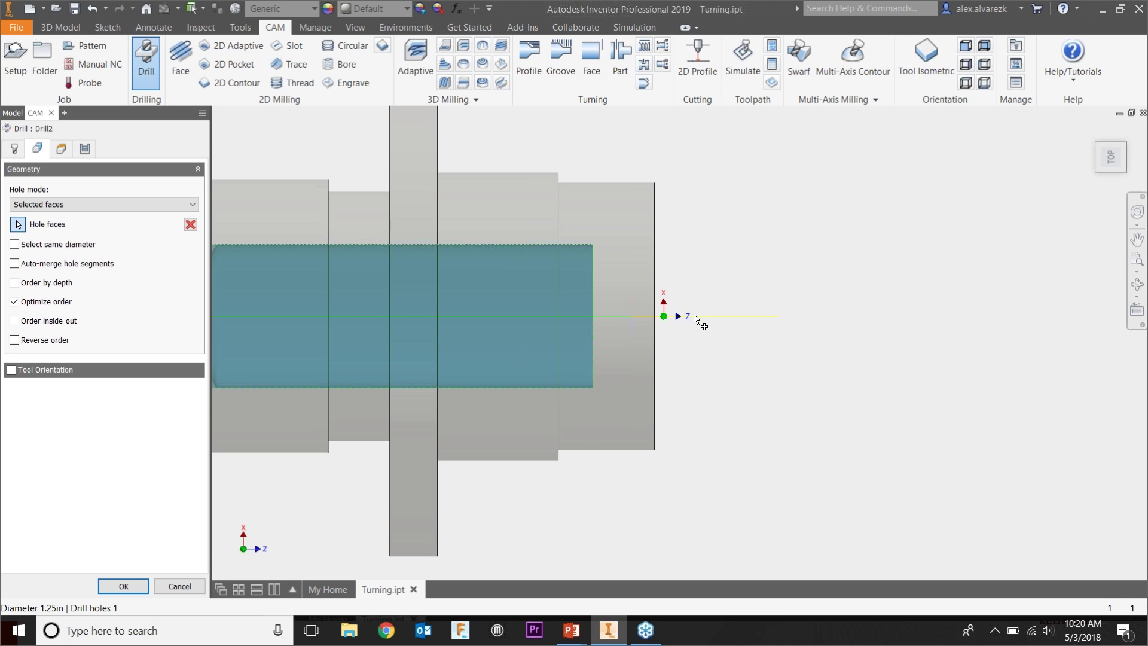
middle_click_drag(712, 317, 674, 310, "shift")
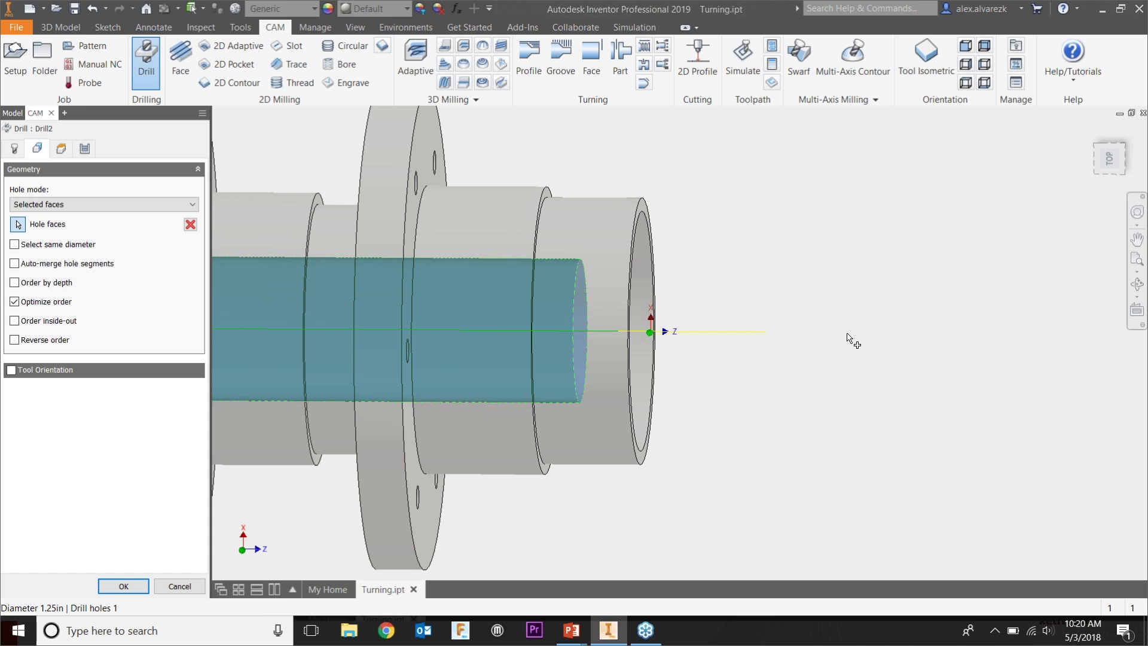
middle_click_drag(825, 358, 805, 307)
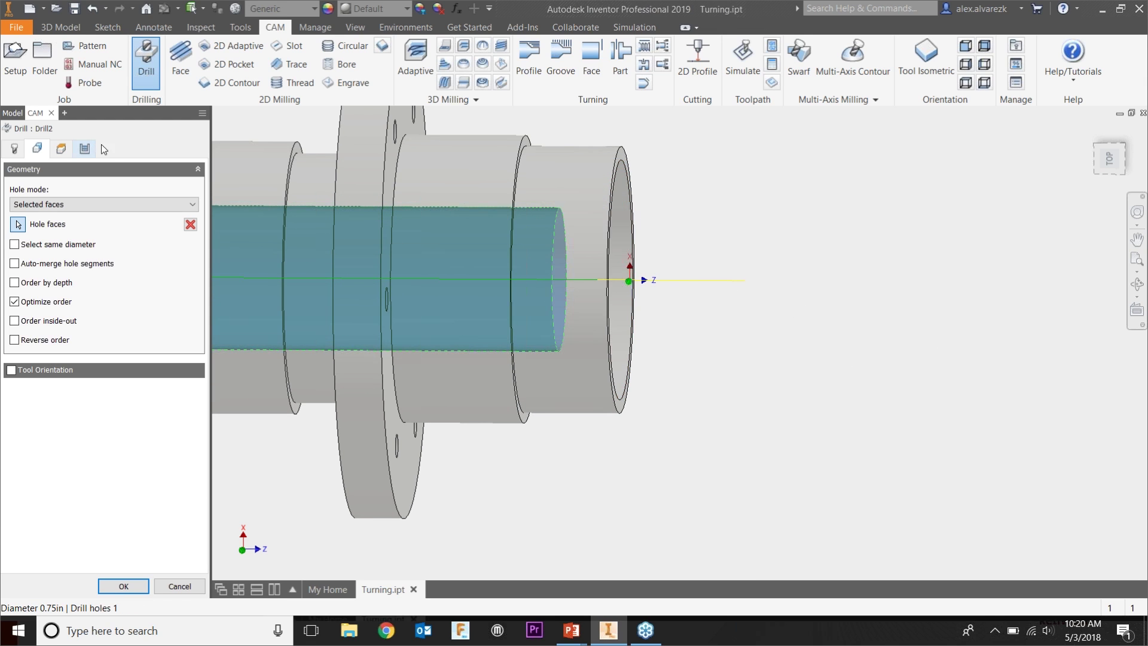
- Set the drill operation's top height reference to Model top and check it against the part's front face
left_click(61, 148)
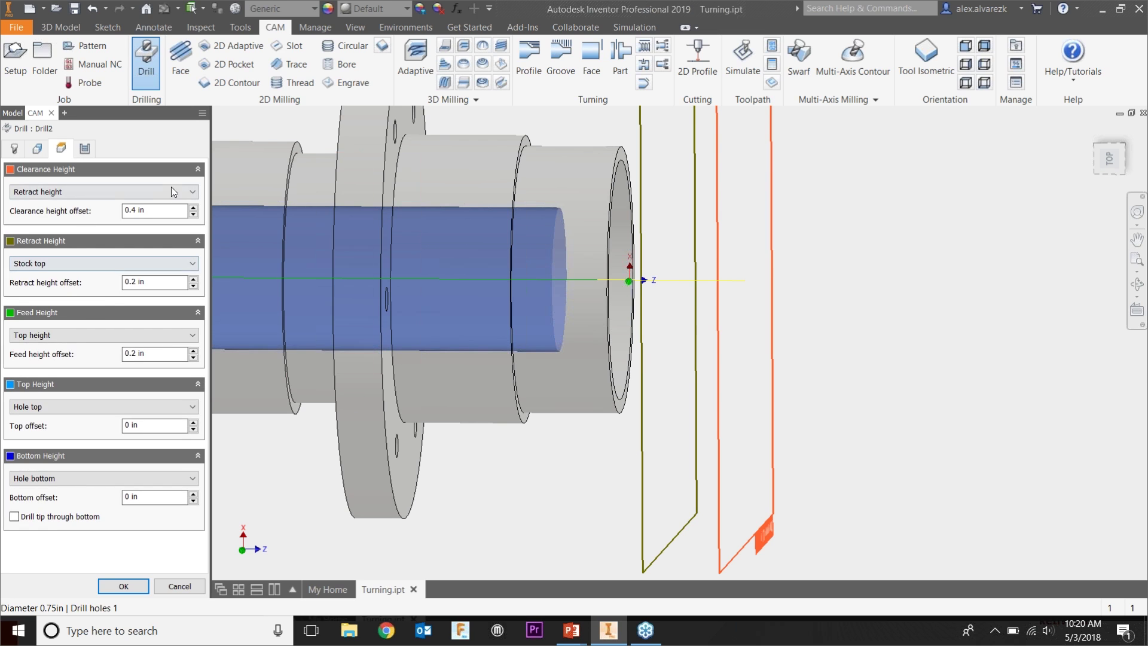
left_click(1111, 159)
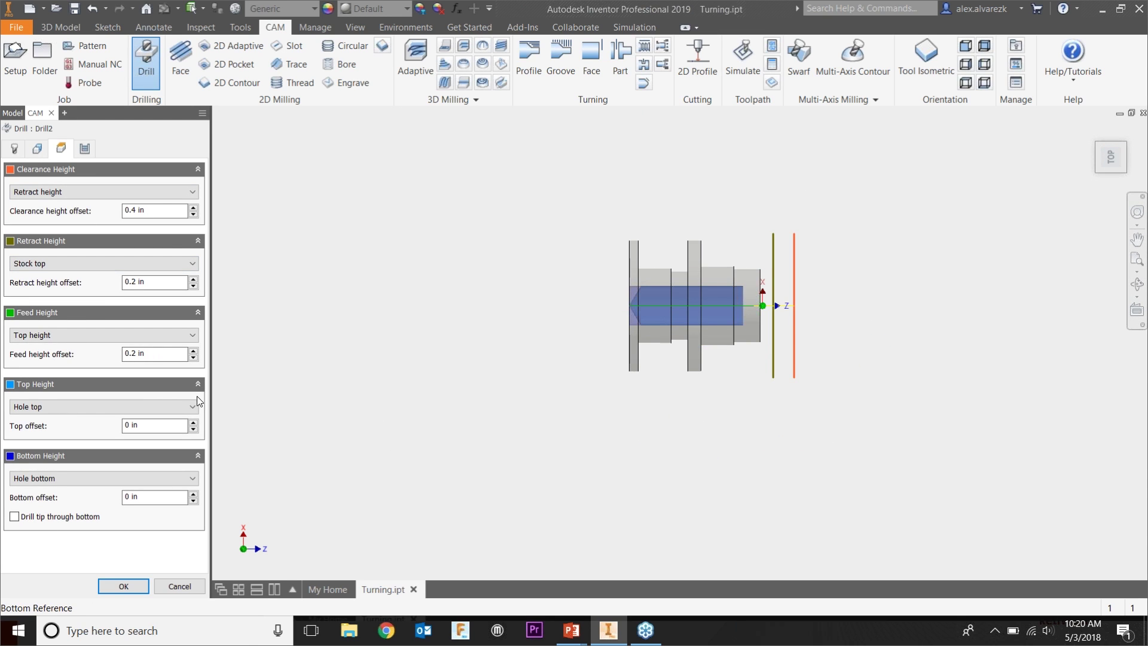
left_click(56, 410)
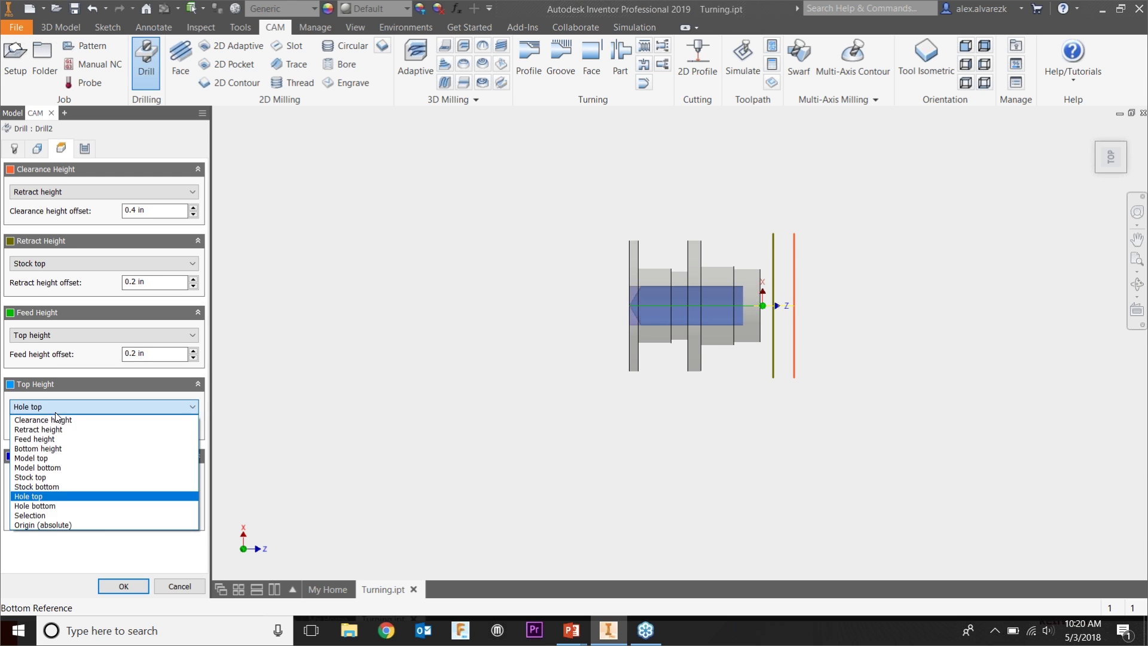
left_click(56, 458)
scroll(756, 305, "up", 5)
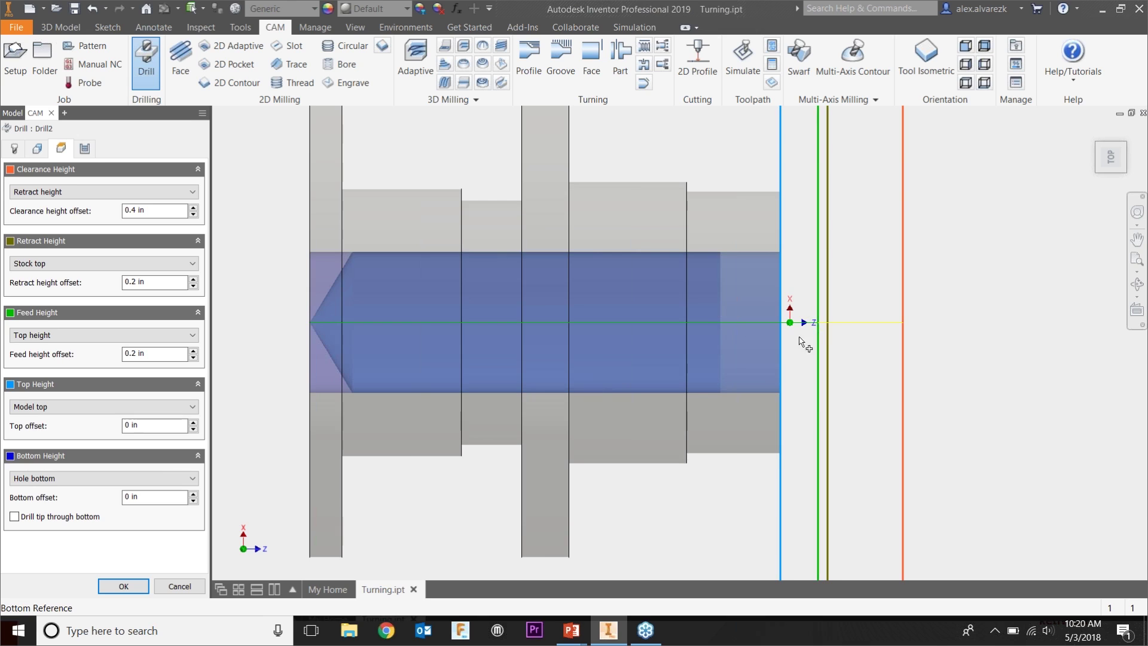
scroll(804, 344, "up", 4)
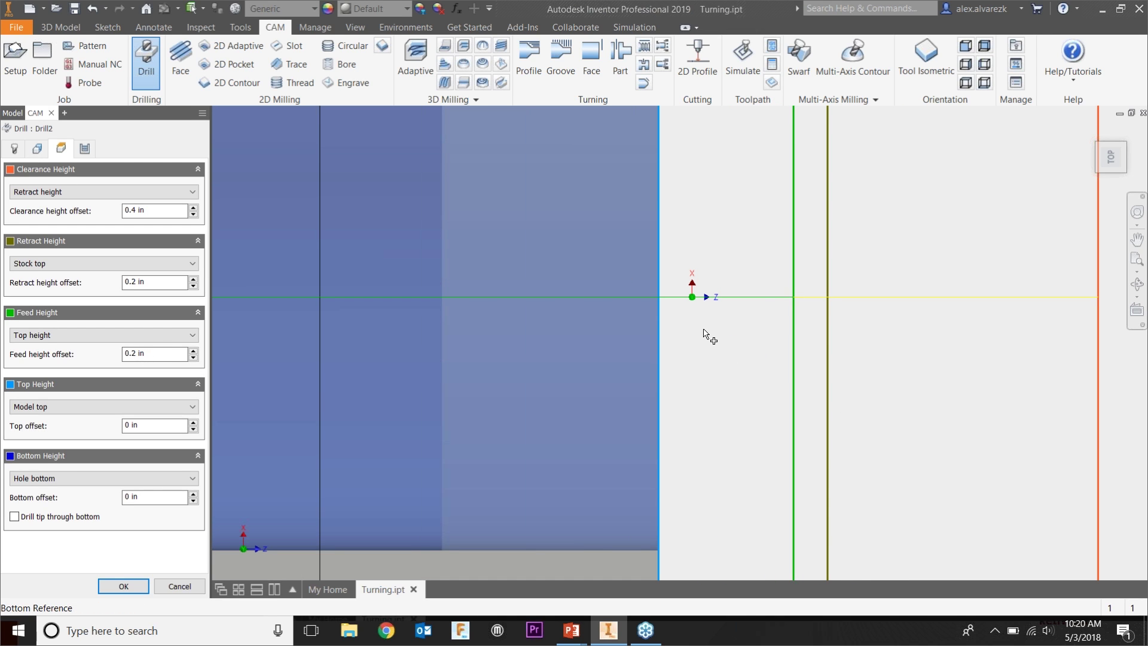
scroll(754, 343, "down", 7)
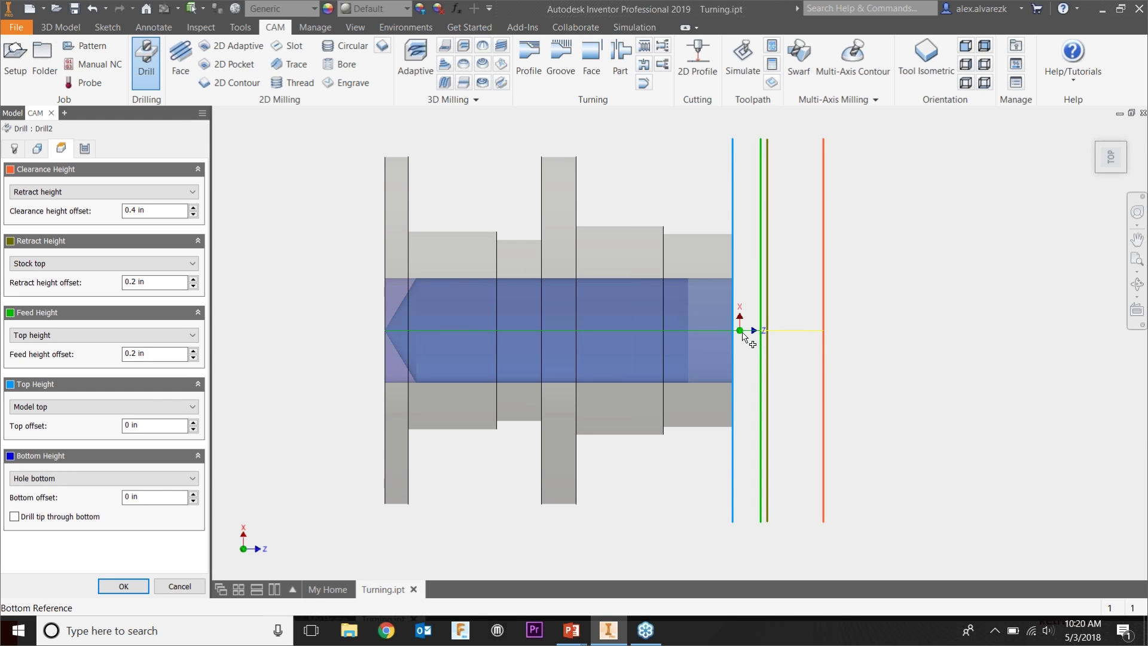
- Make the drill tip pass through the hole bottom with a break-through depth of 0.1 in
key("F6")
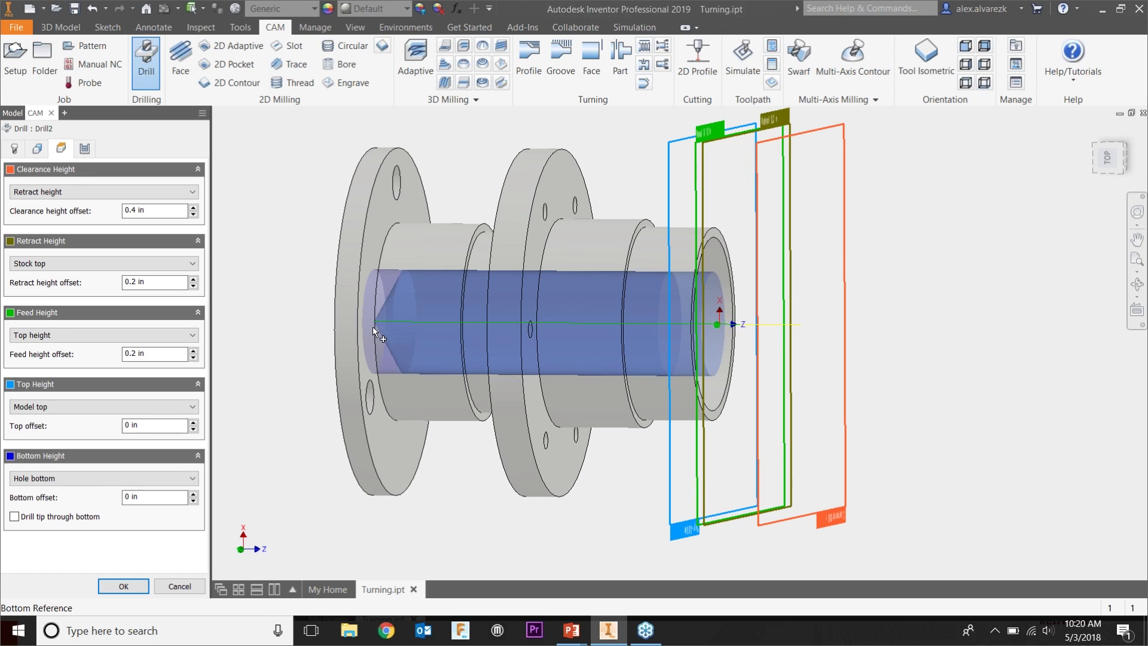
left_click(14, 516)
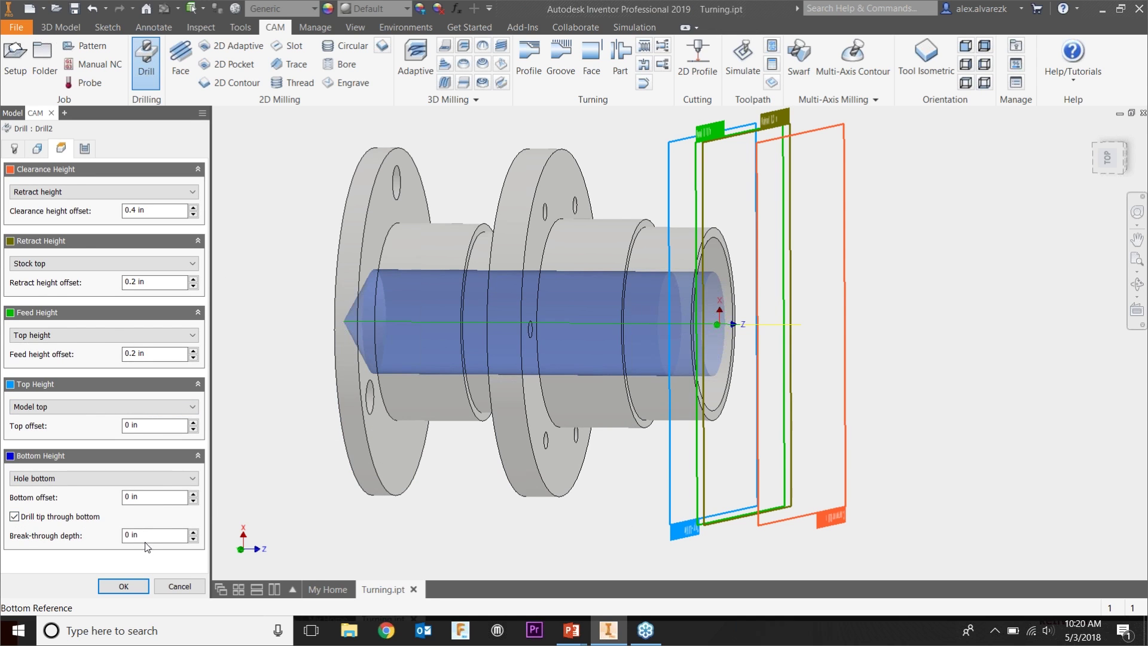
left_click(143, 536)
type(".1")
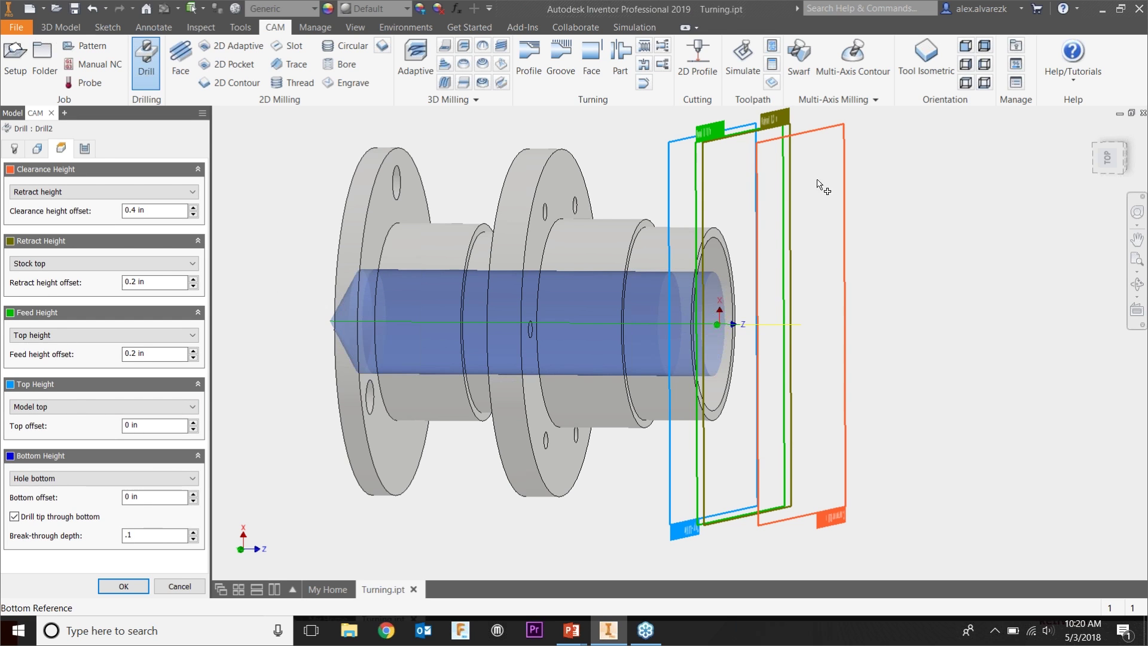
left_click(1109, 159)
scroll(827, 325, "up", 5)
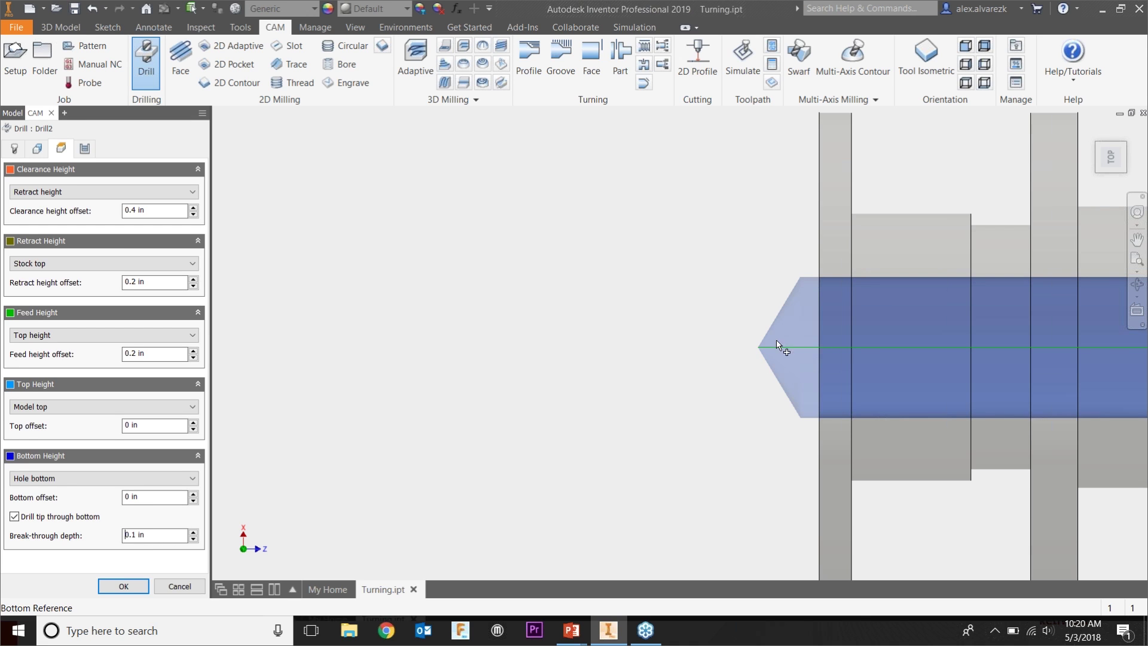
middle_click_drag(769, 263, 359, 329)
scroll(358, 329, "down", 3)
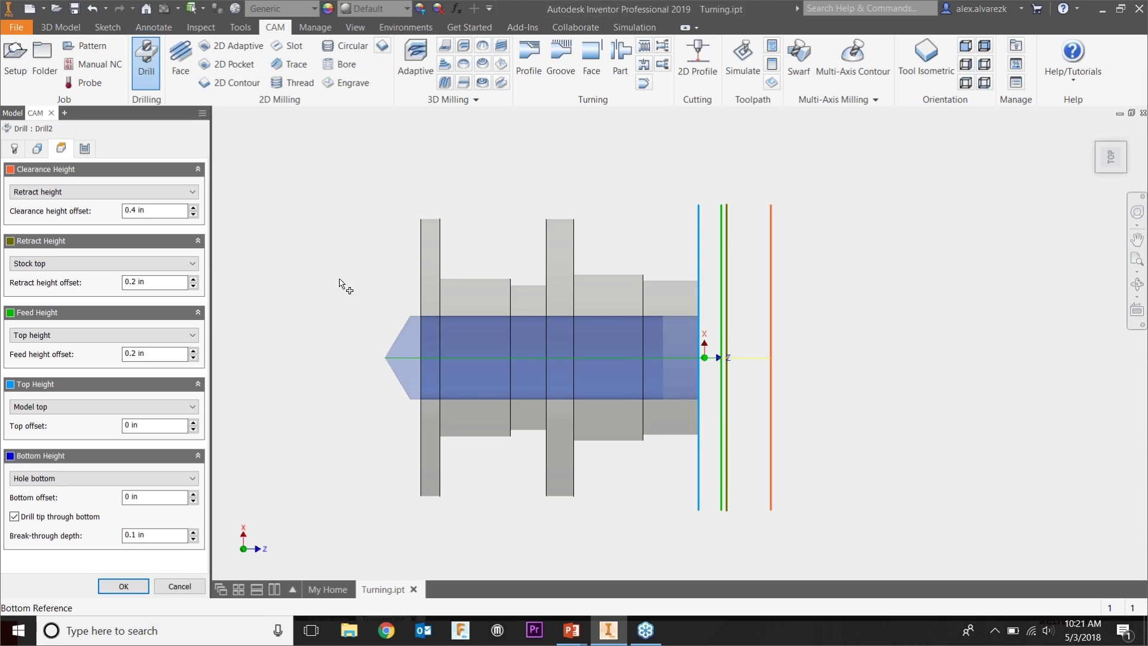
- Set the drilling cycle to Chip breaking - partial retract with a 0.15 in pecking depth, and accept the operation
left_click(85, 148)
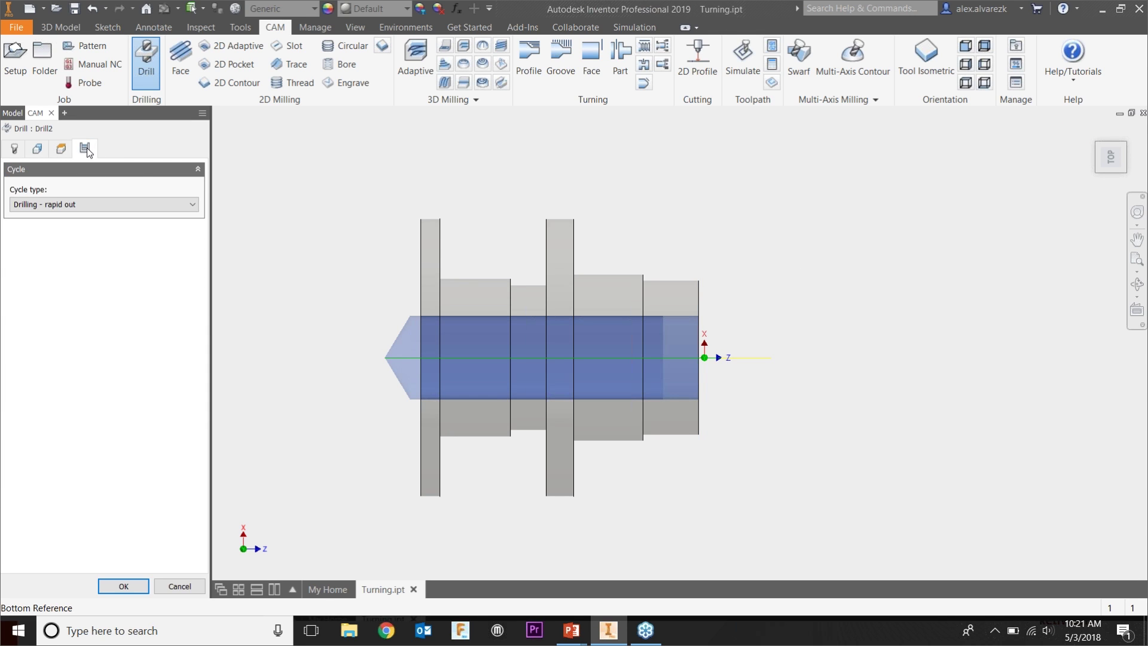
left_click(89, 205)
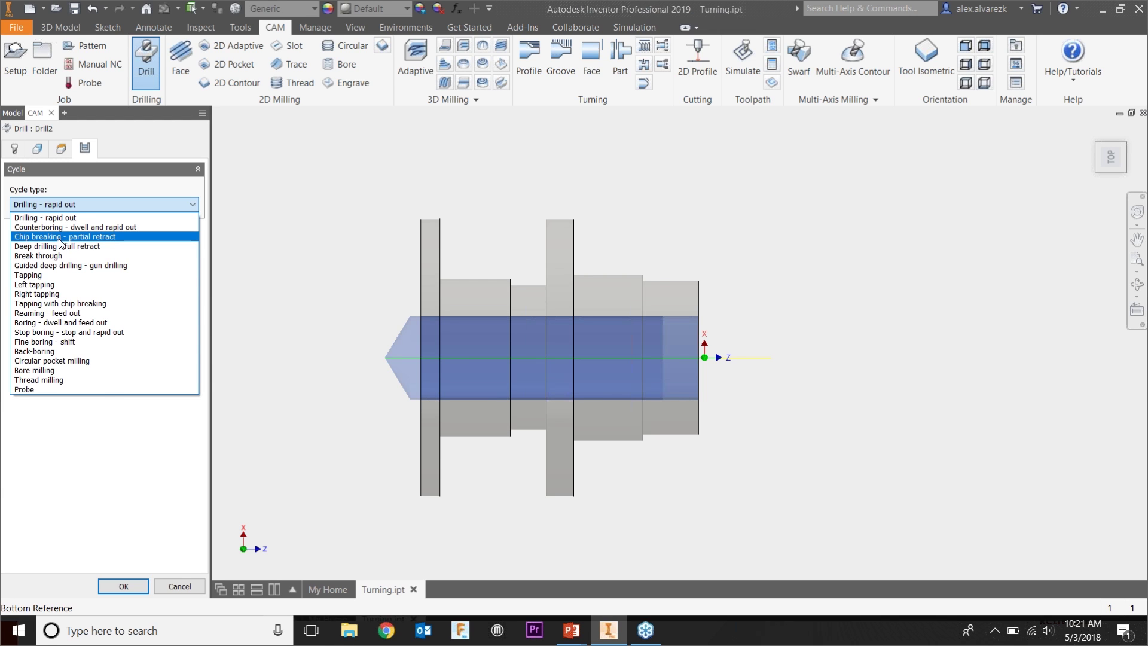
left_click(62, 238)
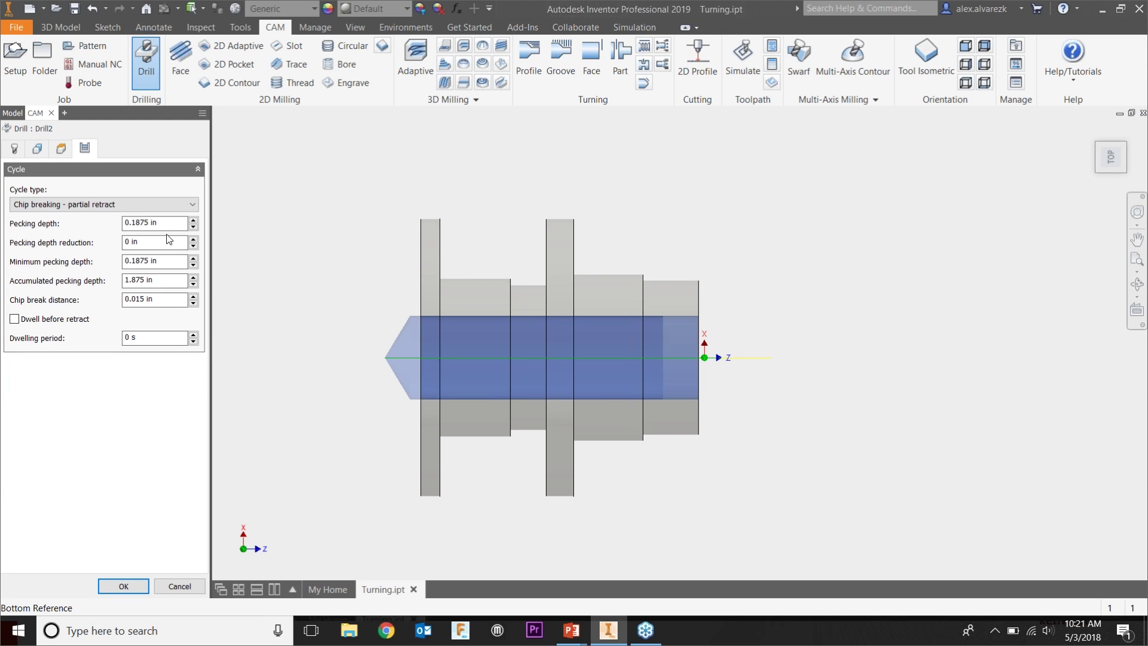
left_click_drag(169, 224, 5, 227)
type(".15")
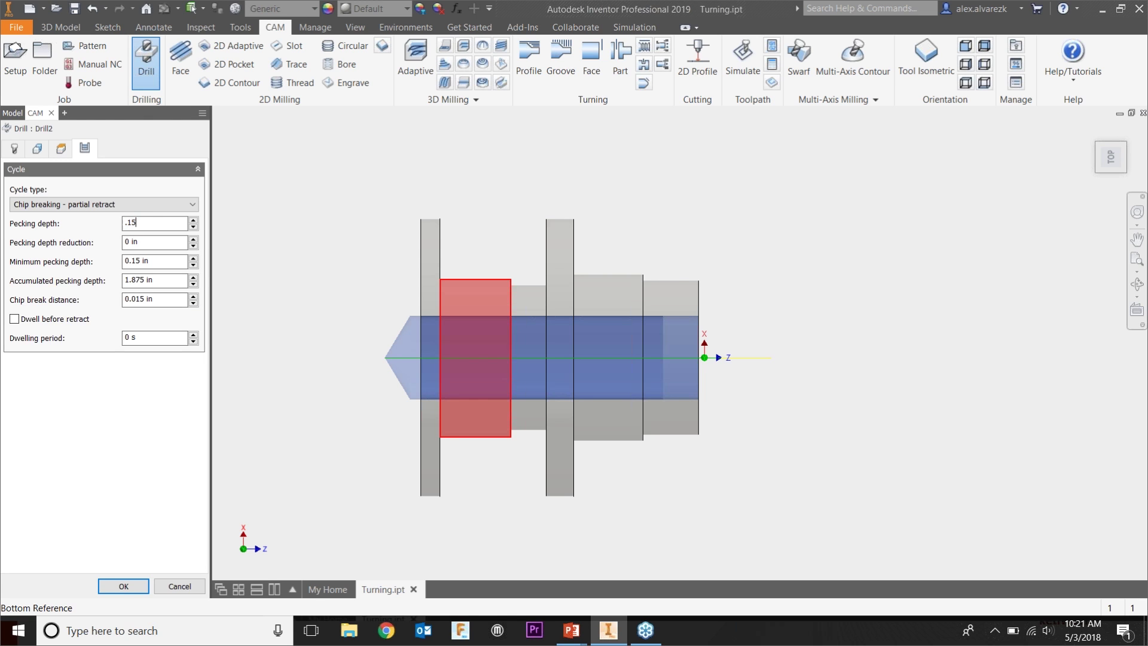
left_click(124, 586)
- Simulate all operations of Setup2 through the flange grooving and the bore drilling, raising the playback speed along the way
middle_click_drag(865, 389, 830, 353, "shift")
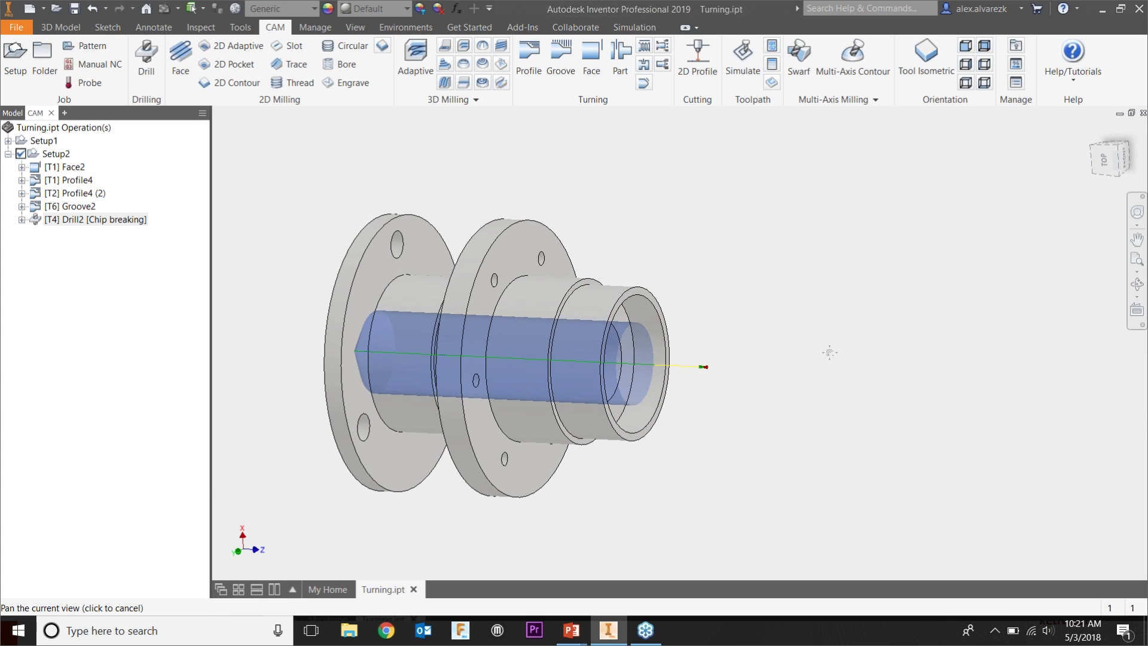
left_click(57, 154)
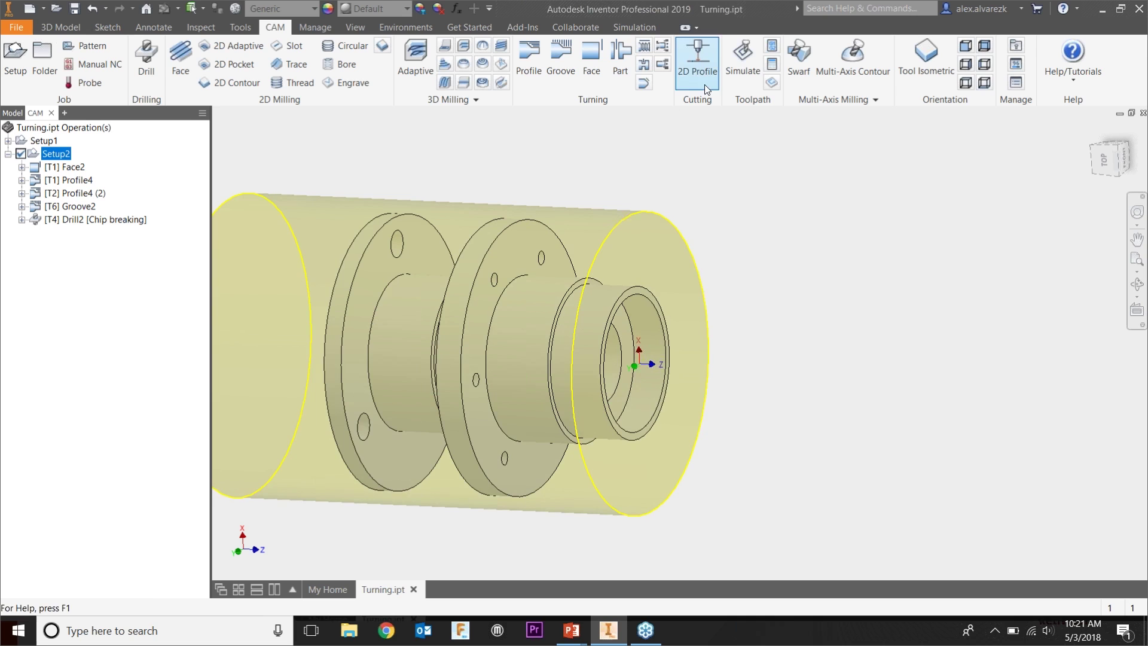
left_click(740, 60)
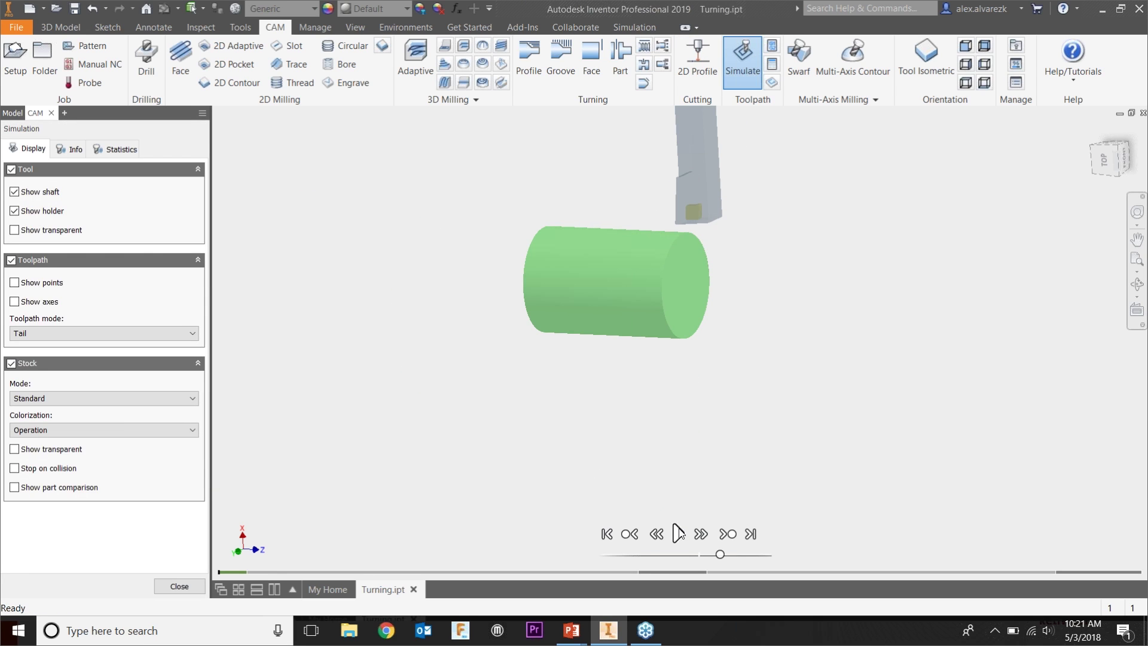
left_click(727, 533)
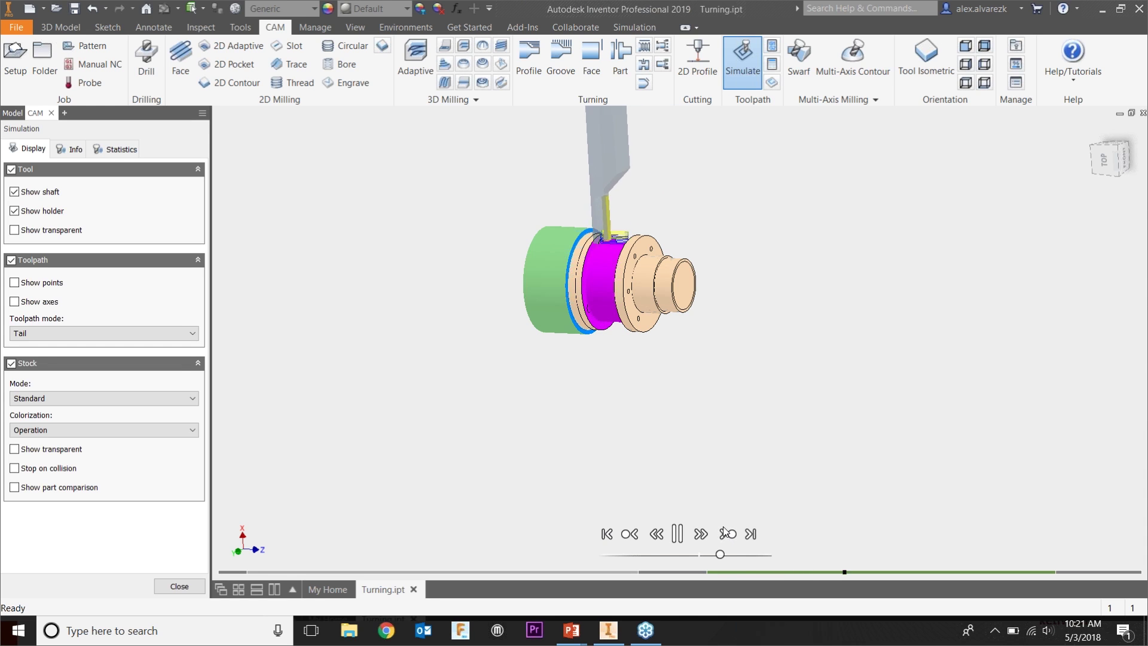
scroll(593, 217, "up", 3)
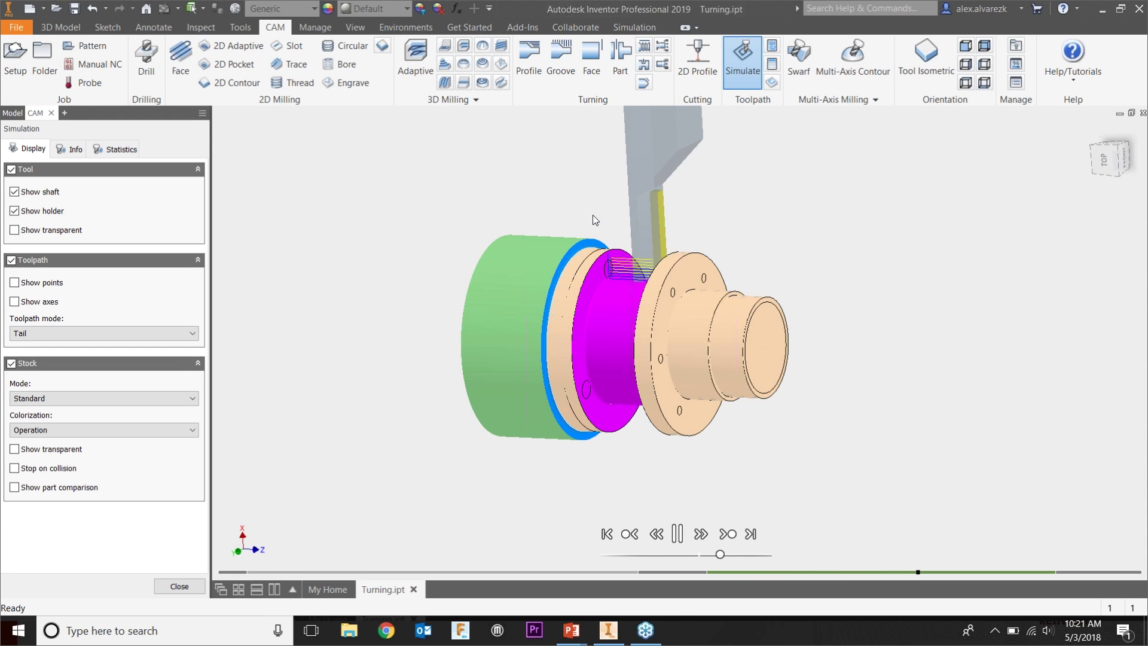
scroll(684, 293, "up", 3)
scroll(684, 328, "down", 3)
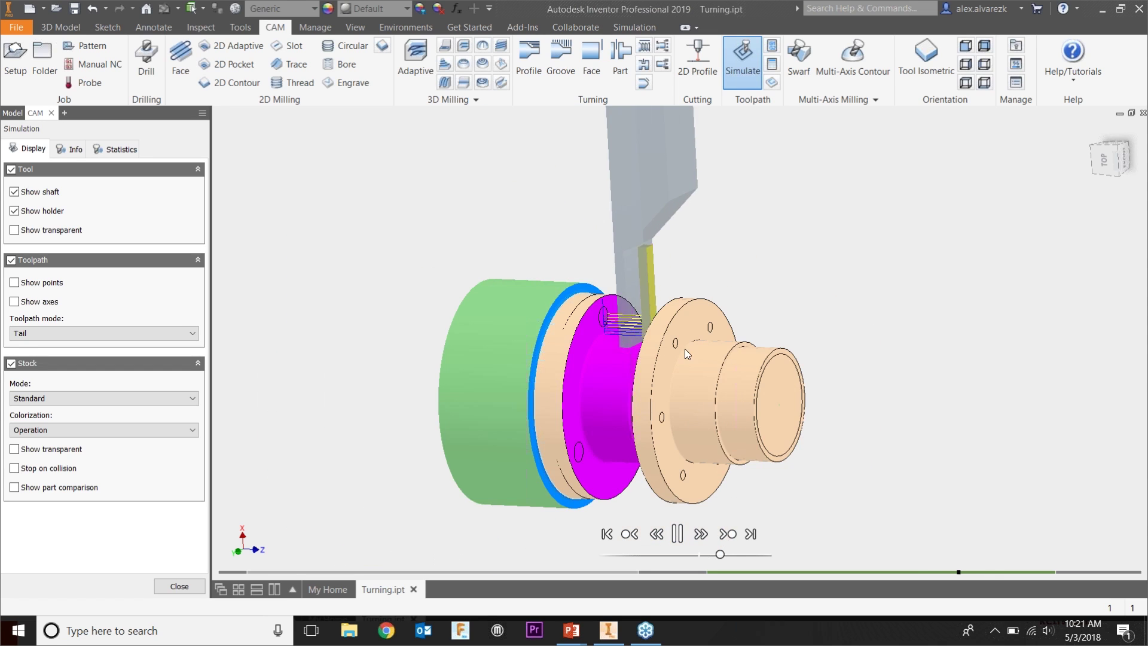
left_click_drag(720, 554, 758, 554)
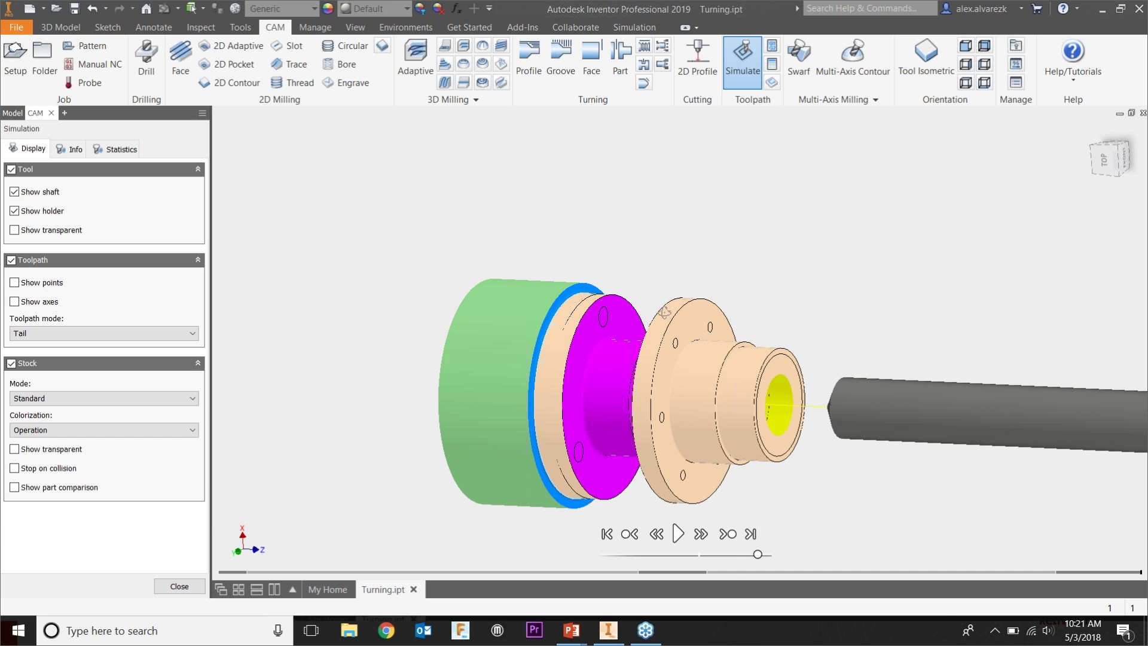
- Inspect the simulated stock from the top around the flanges and close the simulation
middle_click_drag(665, 306, 765, 327, "shift")
left_click(1110, 166)
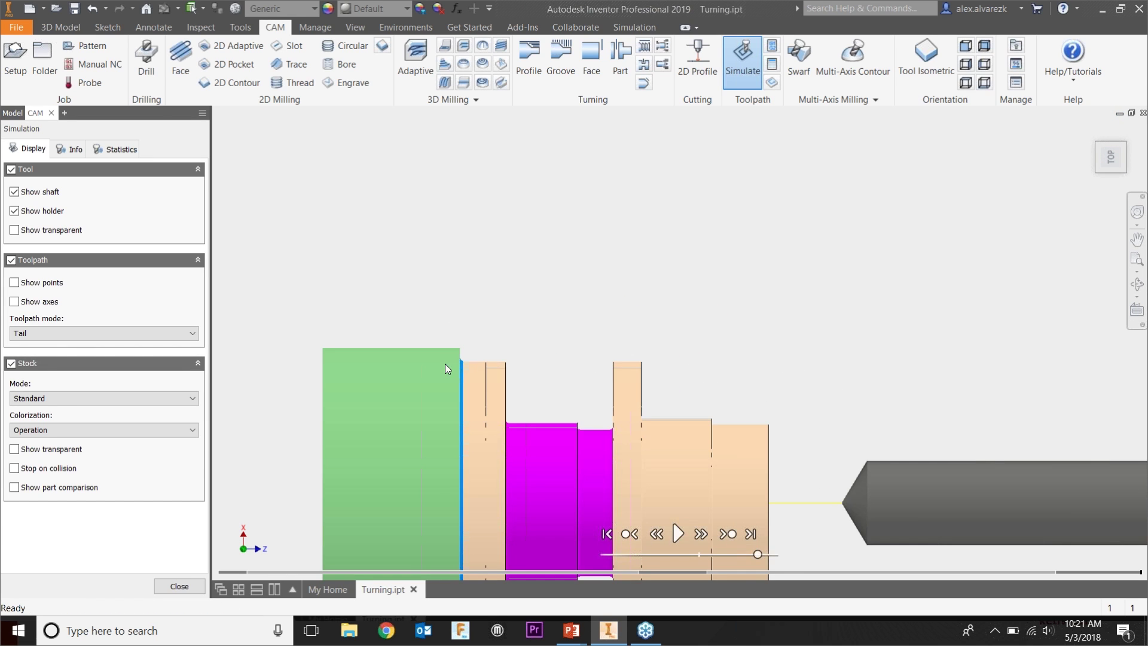
key("Escape")
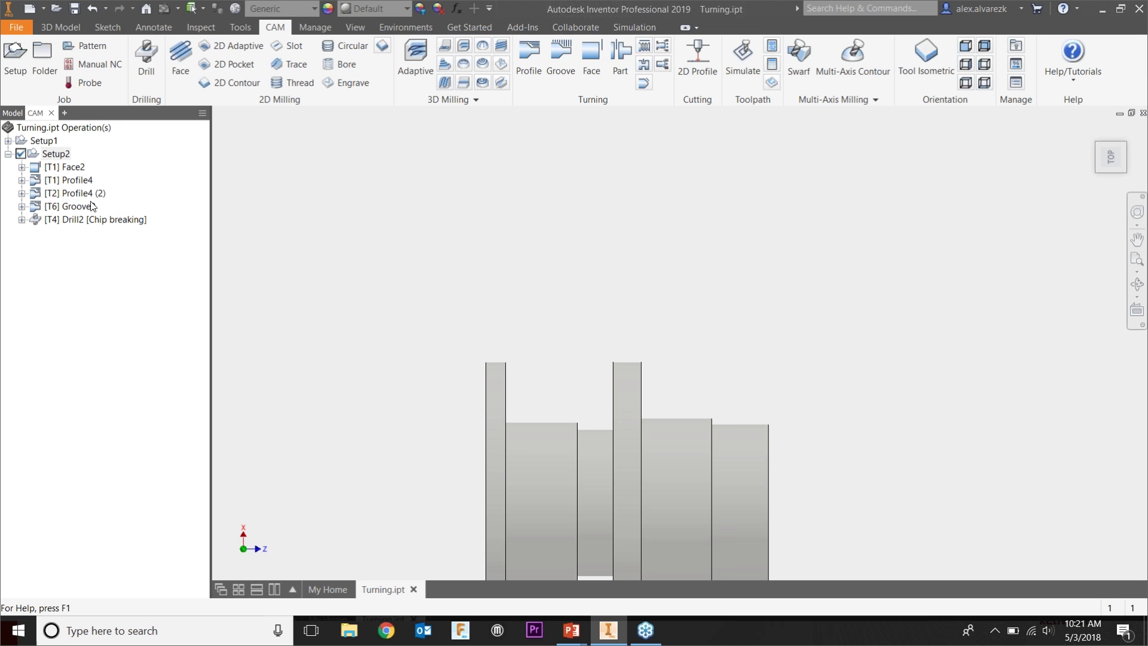
- Edit the Groove2 operation so its outer radius reference is Model OD, and accept the change
left_click(82, 206)
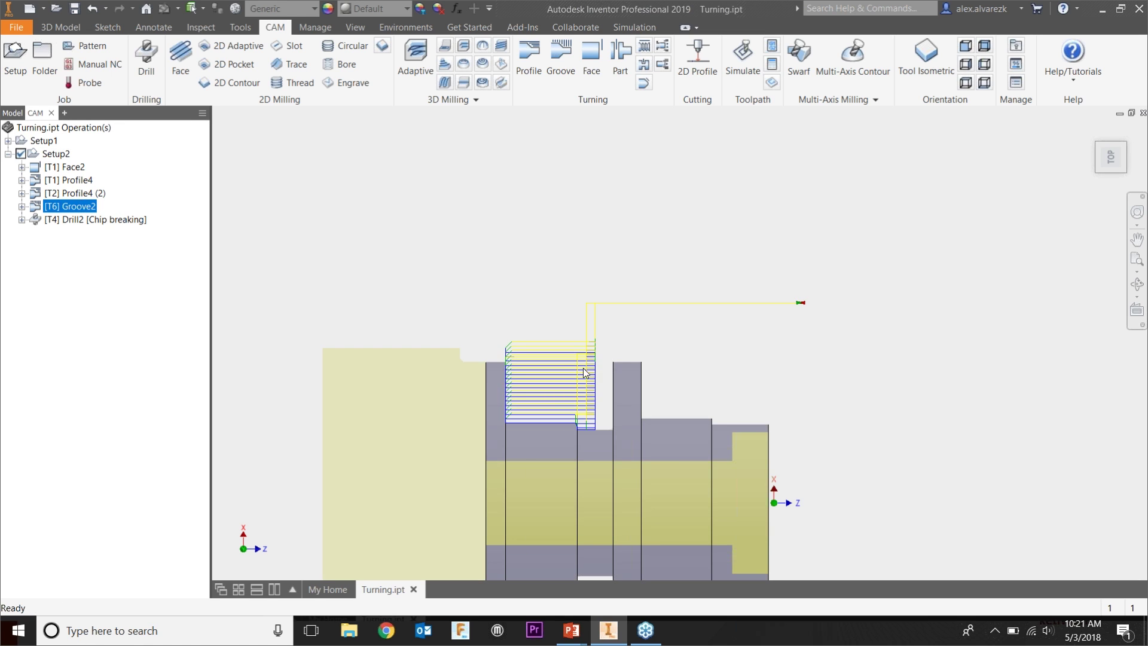
scroll(605, 317, "down", 3)
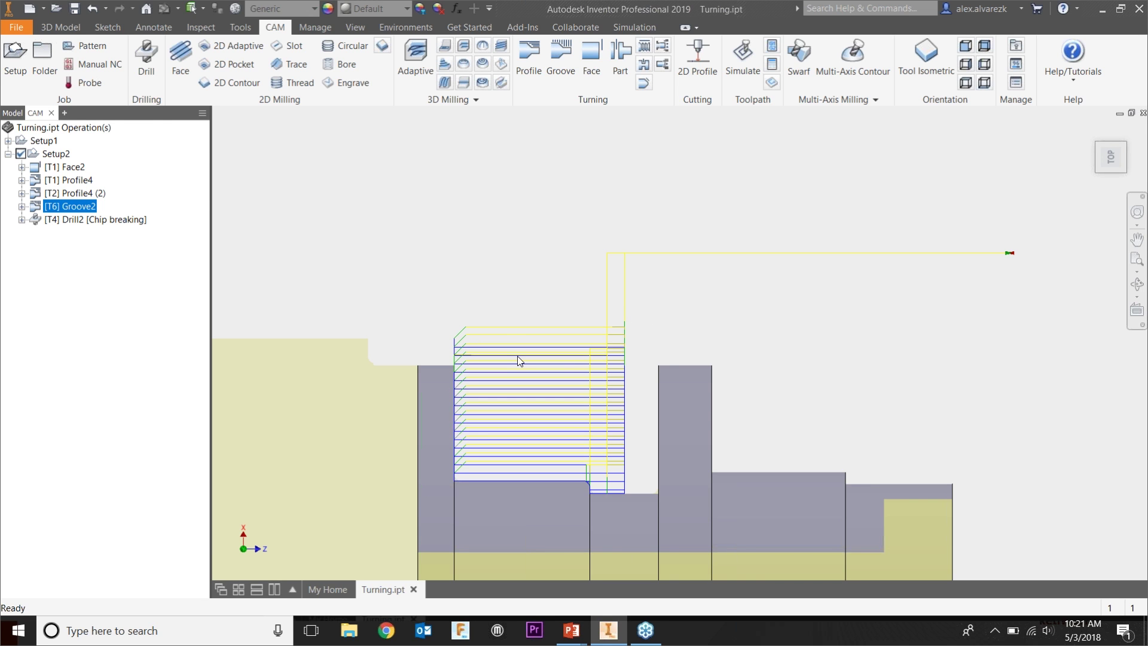
right_click(69, 206)
left_click(95, 215)
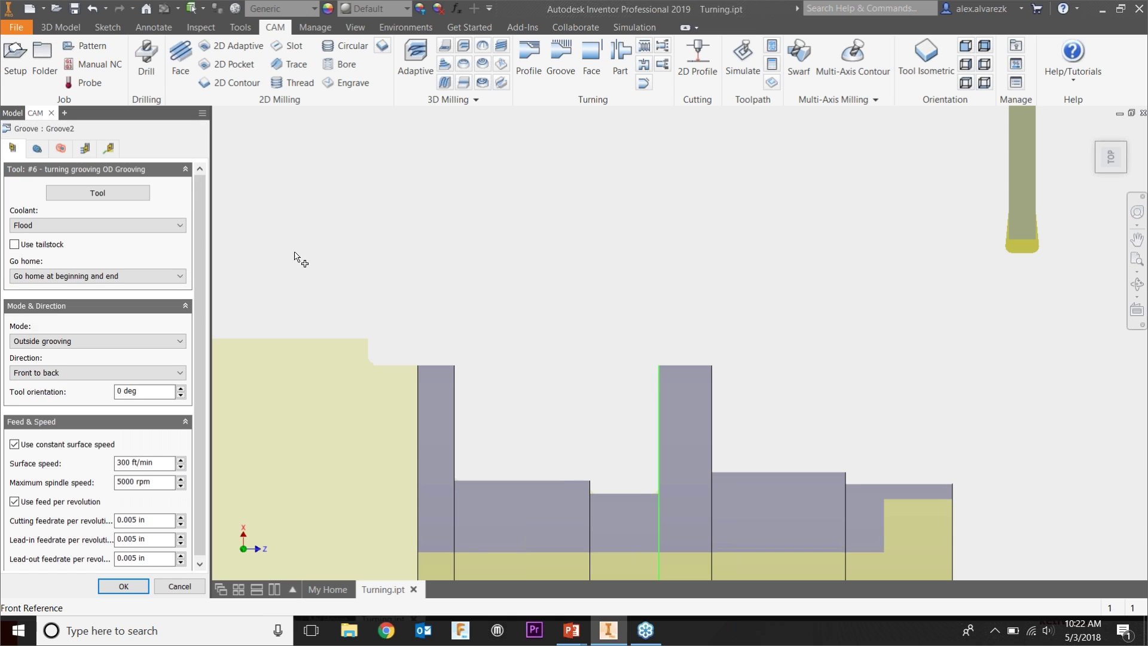
left_click(34, 153)
left_click(59, 152)
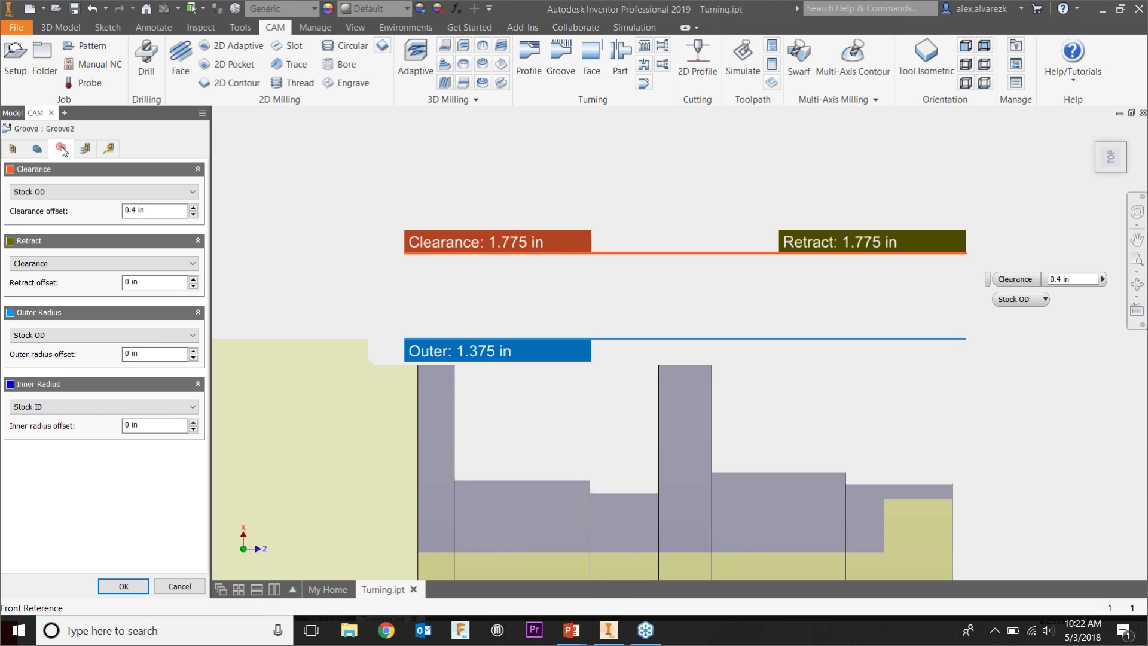
left_click(42, 339)
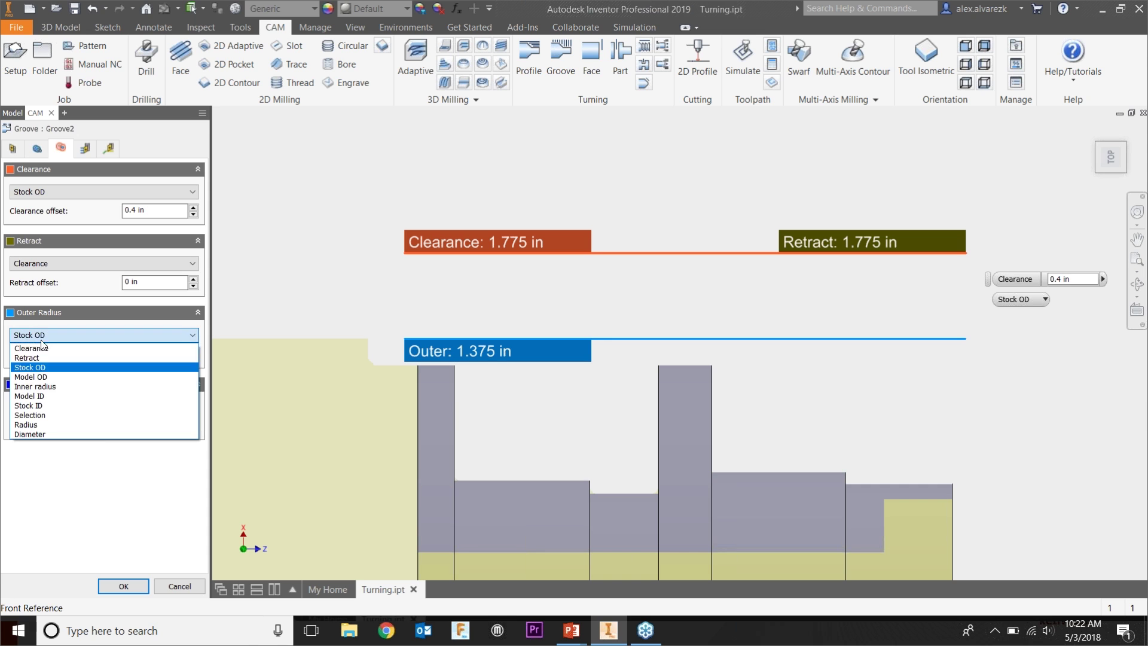
left_click(45, 377)
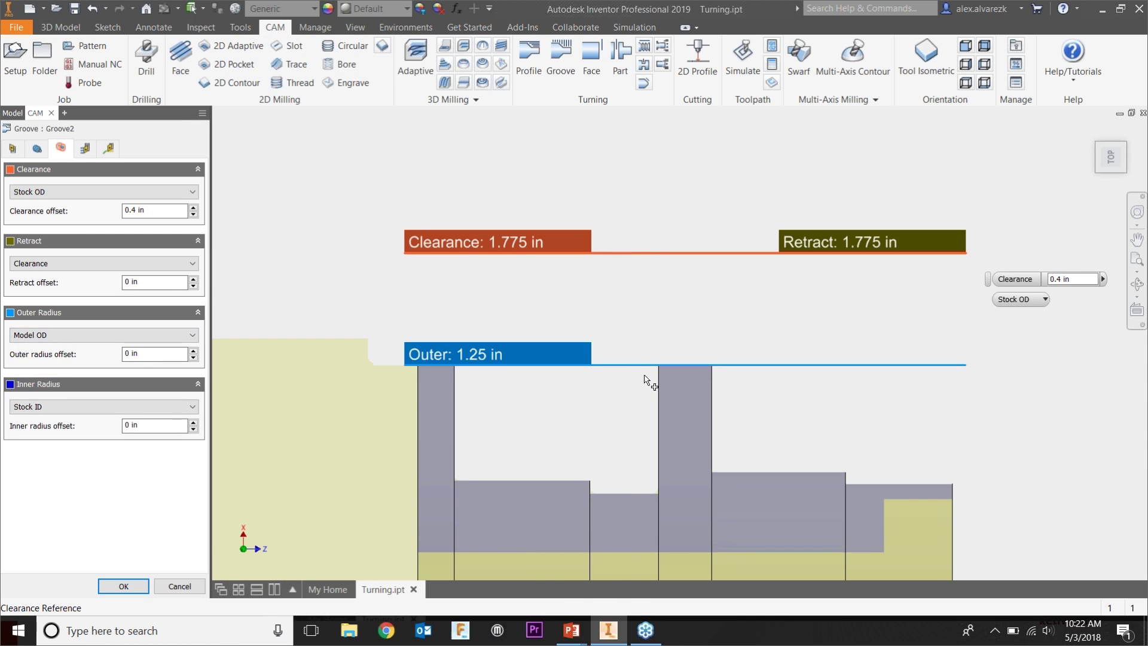
left_click(123, 585)
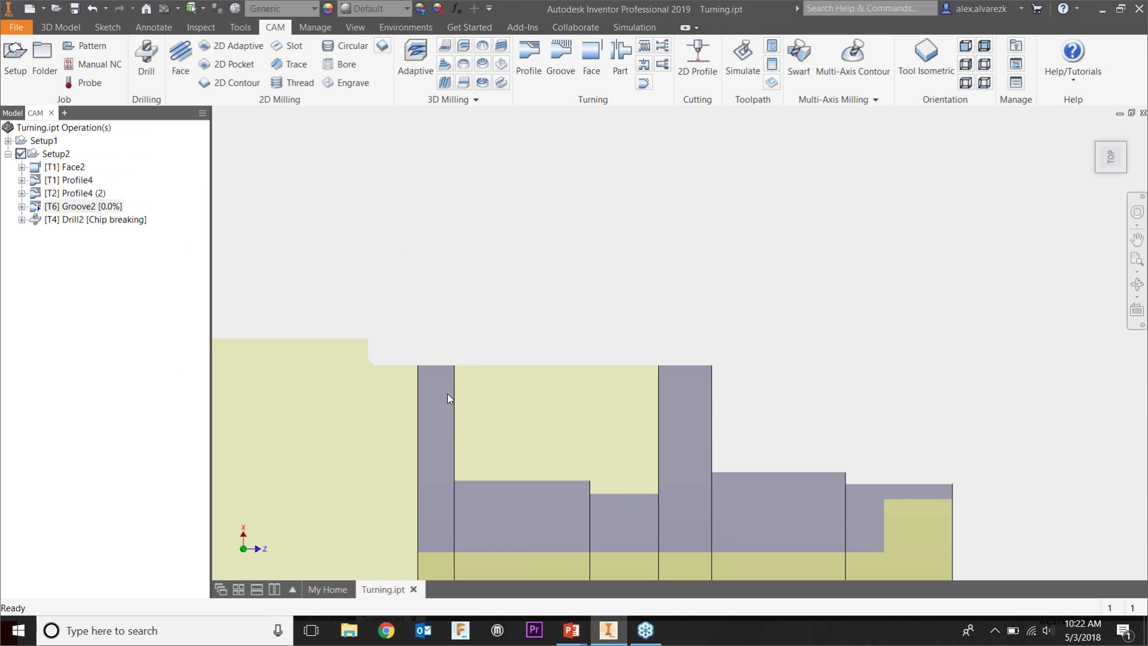
- Check the regenerated Groove2 toolpath against the outer diameter of the two flanges
left_click(90, 207)
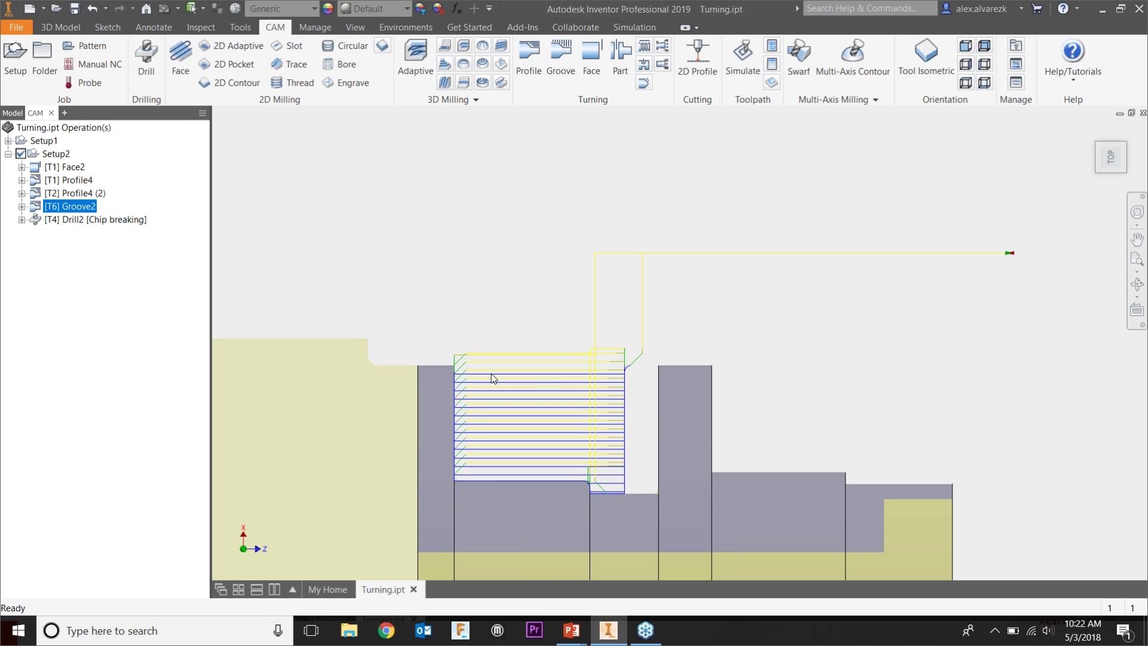
scroll(615, 323, "down", 5)
middle_click_drag(859, 342, 668, 299, "shift")
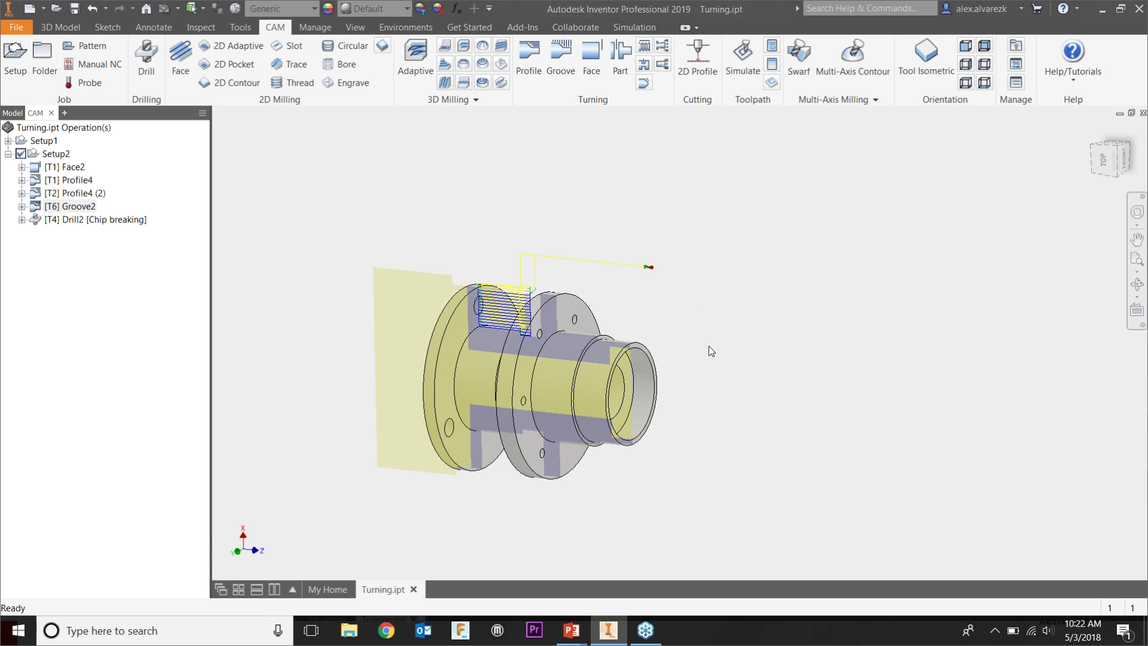
- Start a new turning Profile operation for the front counterbore and set its mode to Inside profiling
scroll(681, 362, "up", 3)
mouse_move(681, 362)
middle_mouse_down("shift")
mouse_move(692, 354)
mouse_move(682, 357)
middle_mouse_up("shift")
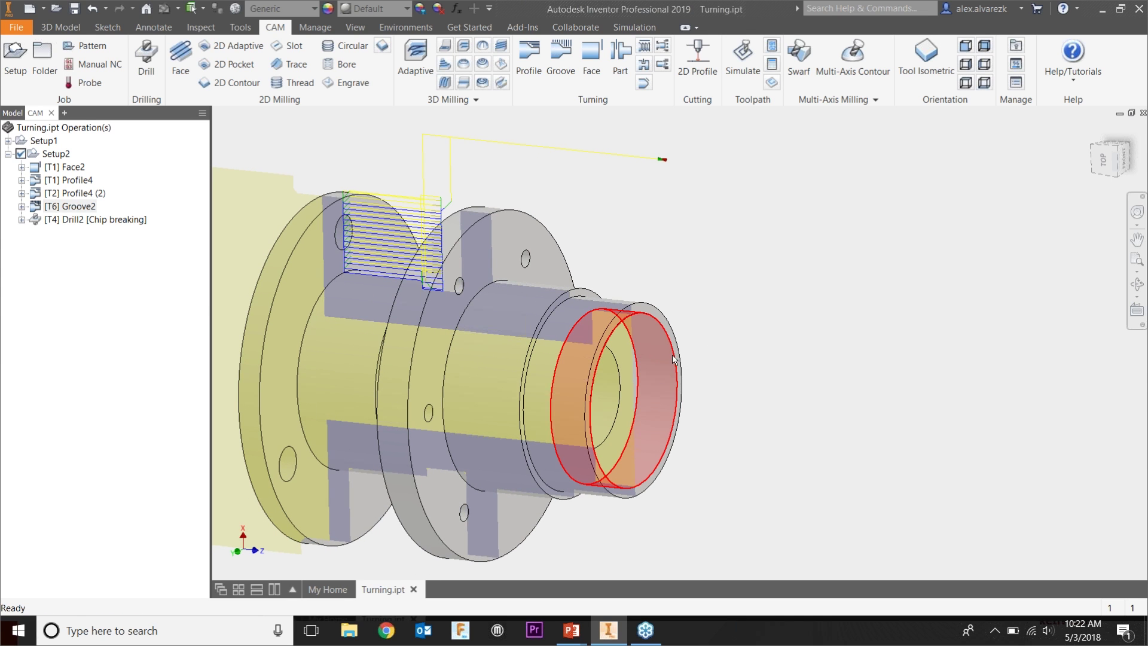
left_click(532, 68)
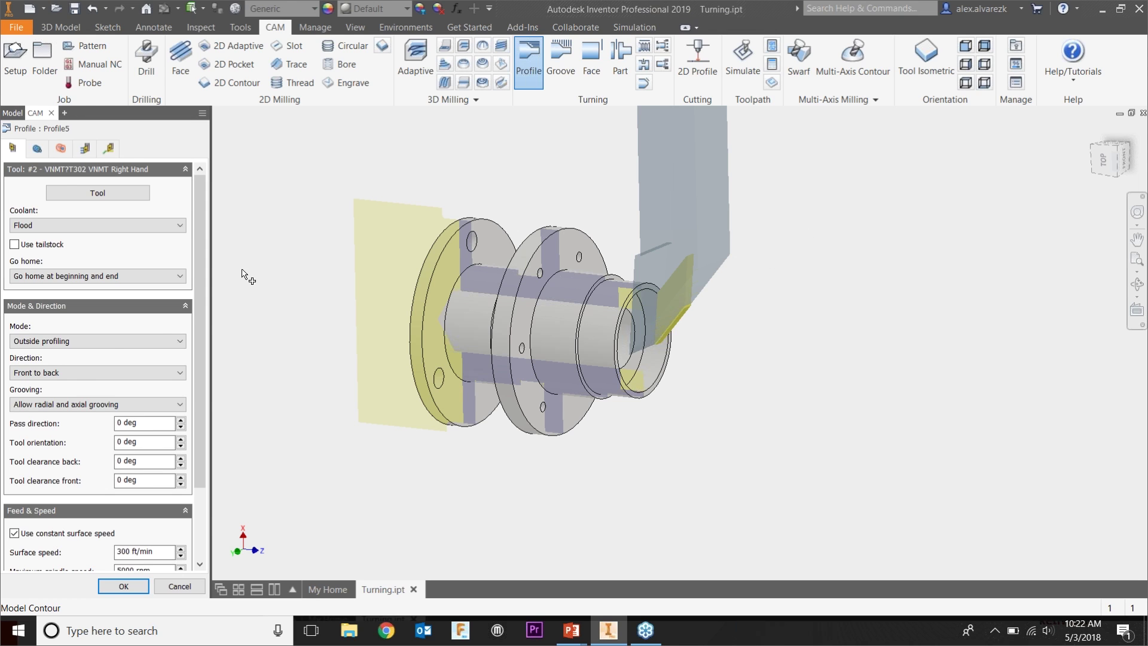
left_click(56, 342)
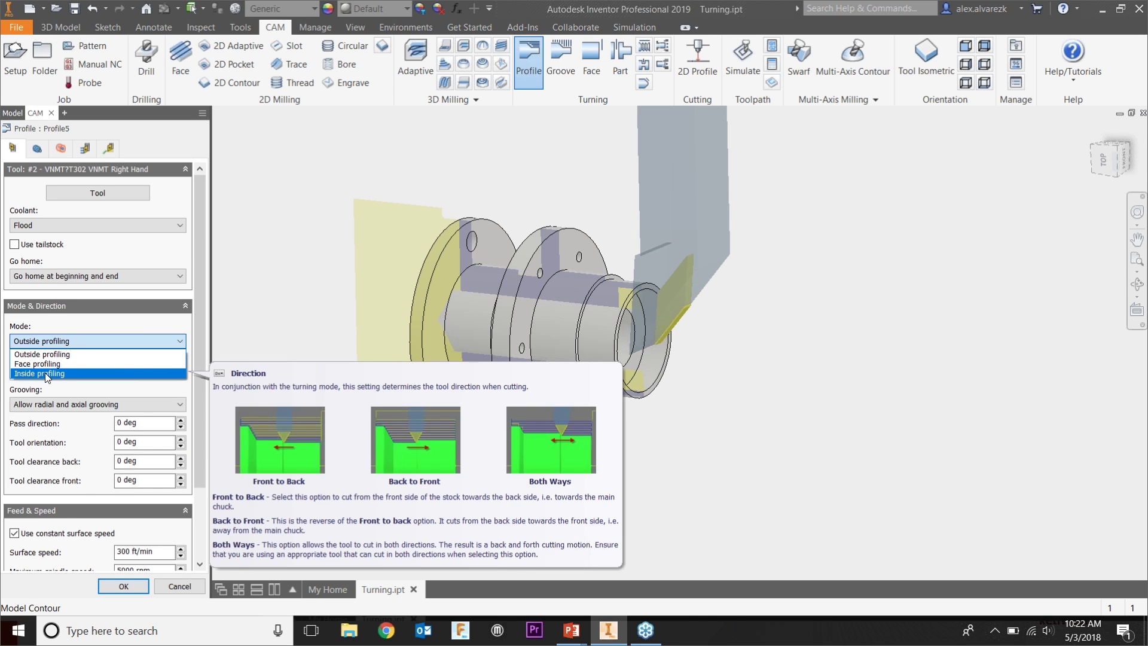
left_click(45, 372)
scroll(666, 385, "up", 3)
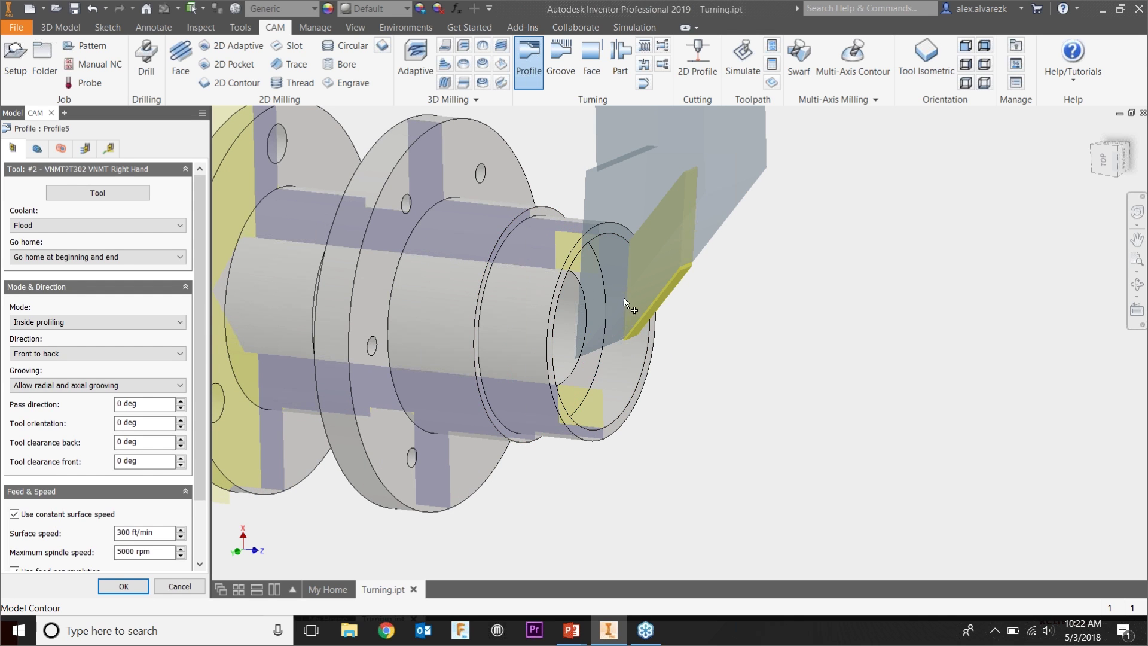
scroll(752, 353, "down", 3)
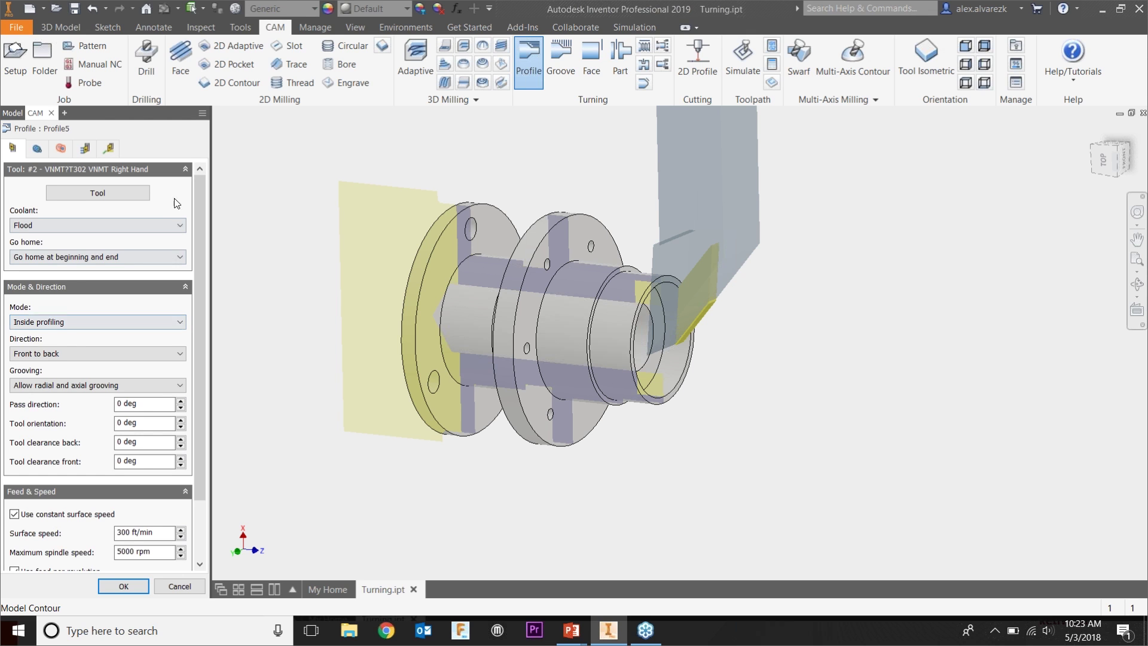
- Assign tool #5, turning boring ID Boring, to the inside profiling operation
left_click(102, 193)
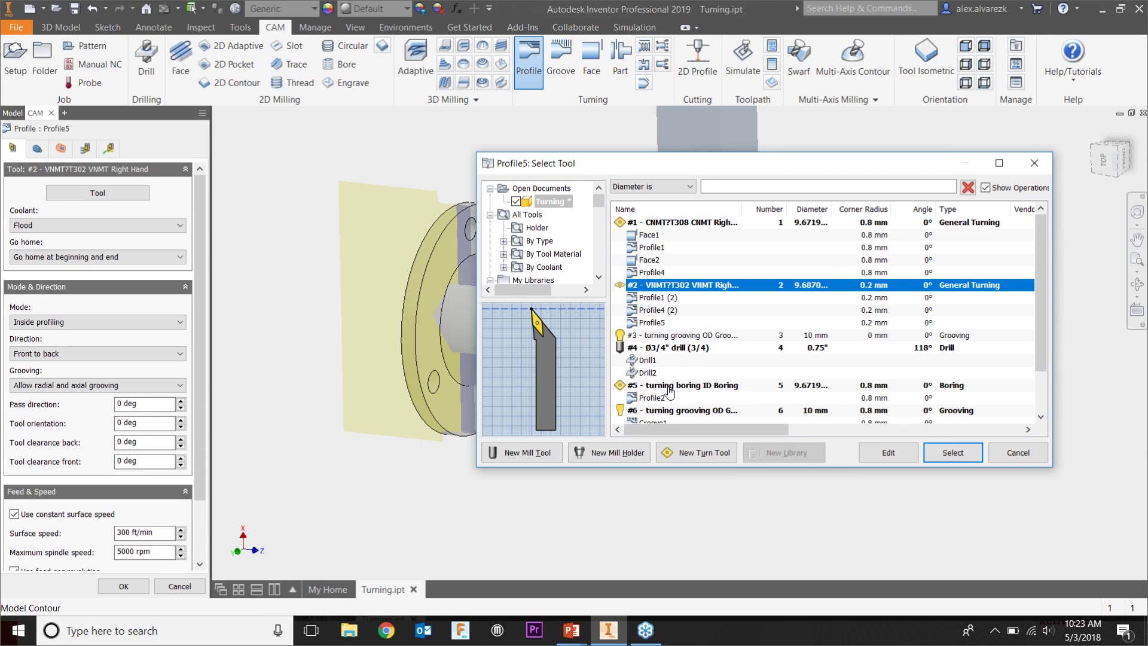
left_click(716, 387)
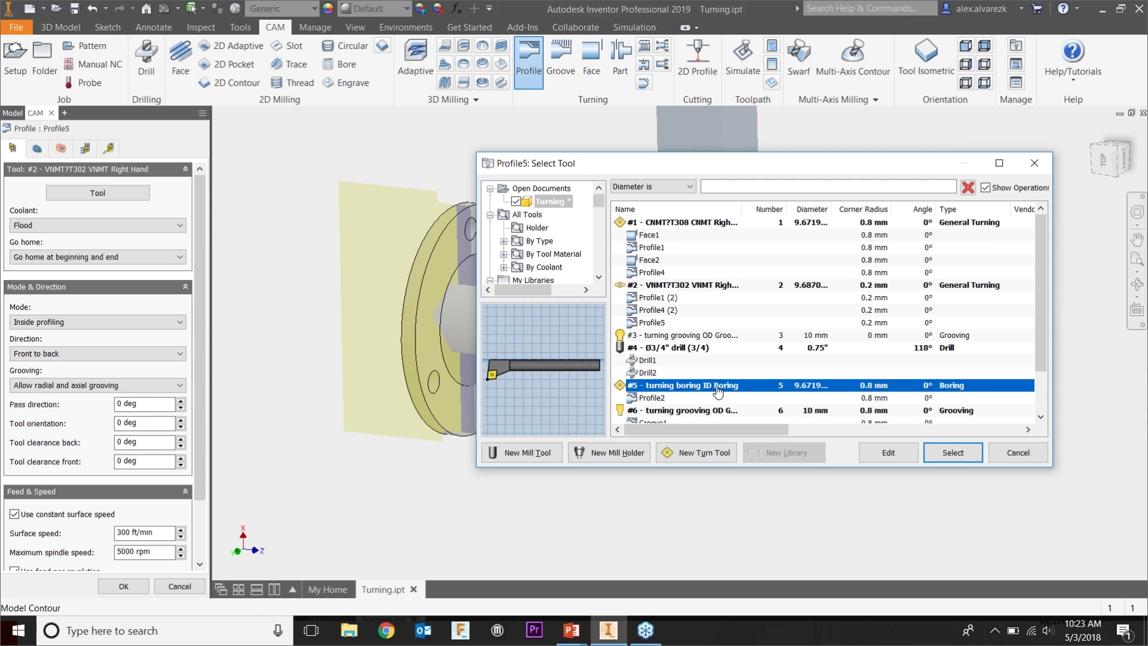
left_click(951, 452)
- Examine the boring tool's shape and orientation relative to the part's front counterbore from several angles
key("F4")
left_click_drag(780, 242, 799, 215)
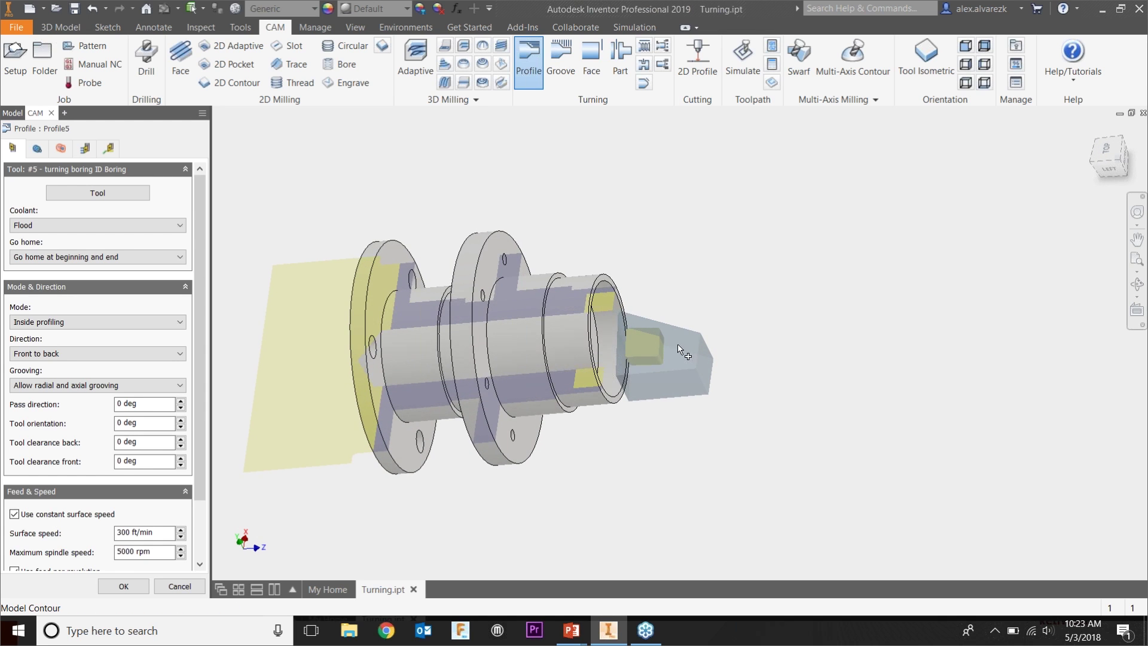
scroll(676, 334, "up", 5)
key("F4")
left_click_drag(674, 334, 722, 317)
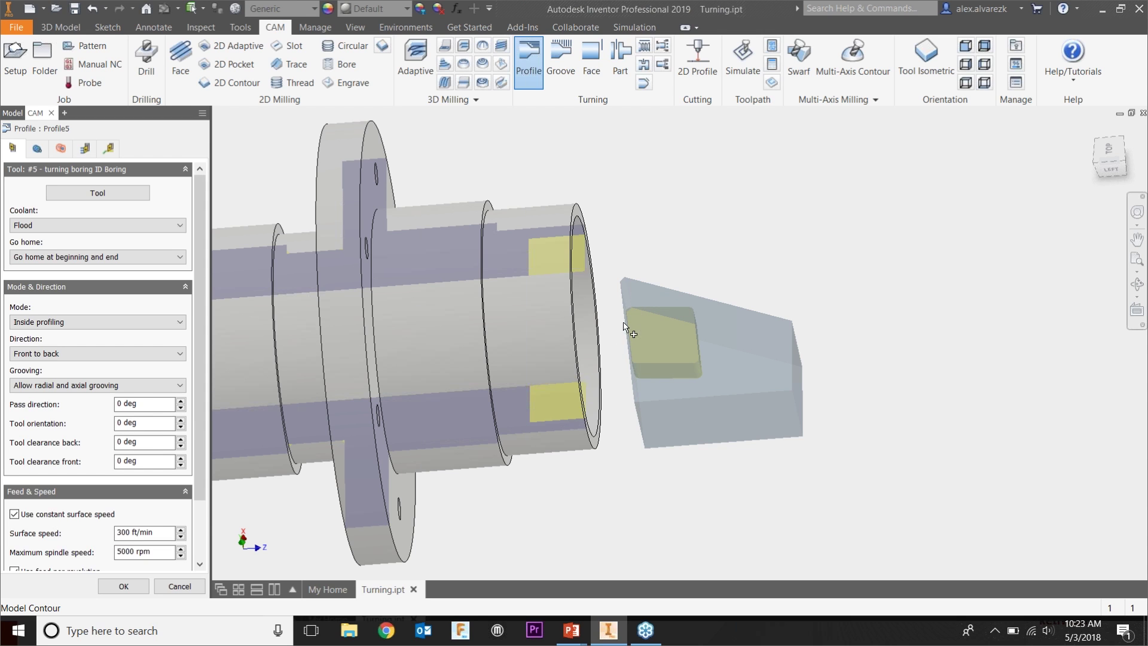
left_click_drag(742, 356, 742, 351)
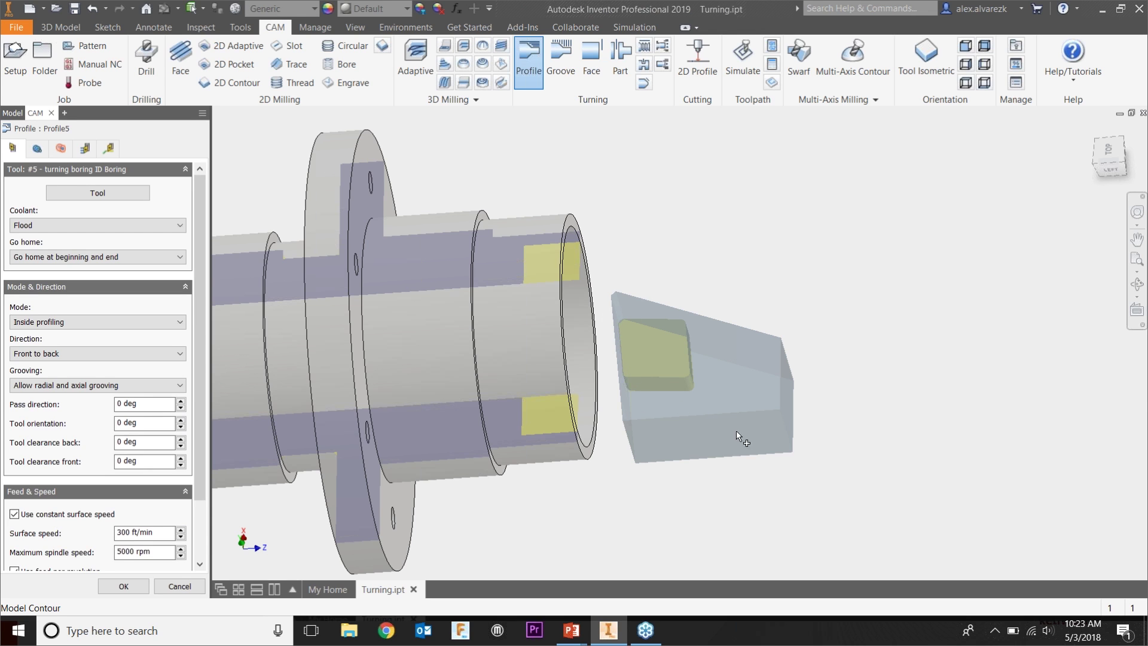
middle_click_drag(642, 352, 556, 321, "shift")
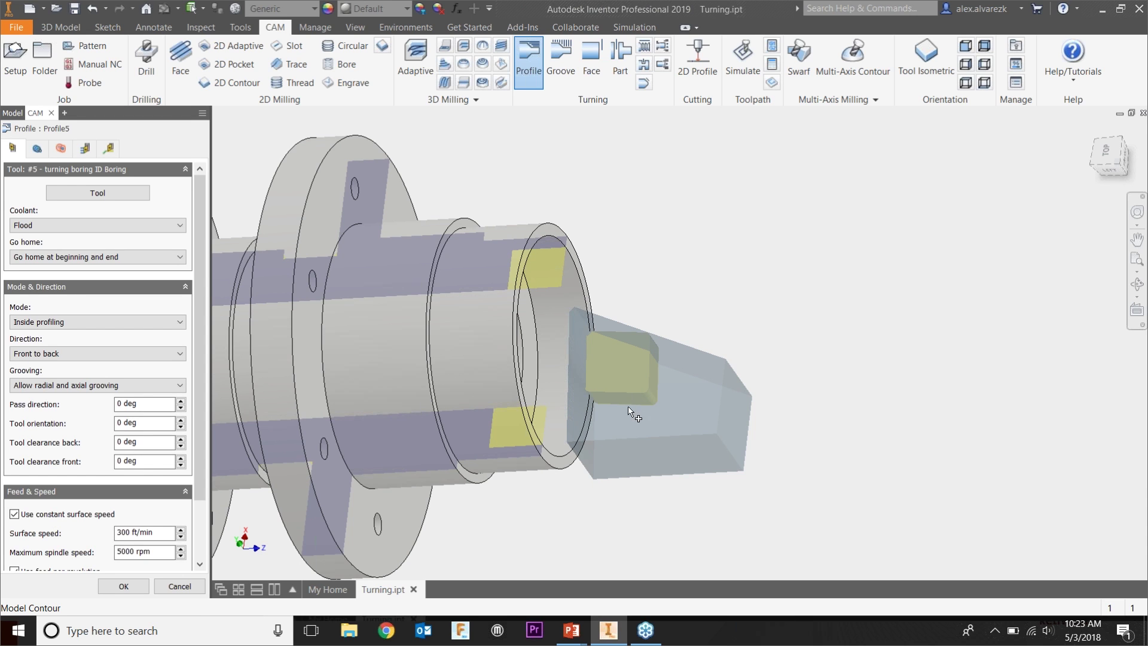
middle_click_drag(681, 349, 651, 299)
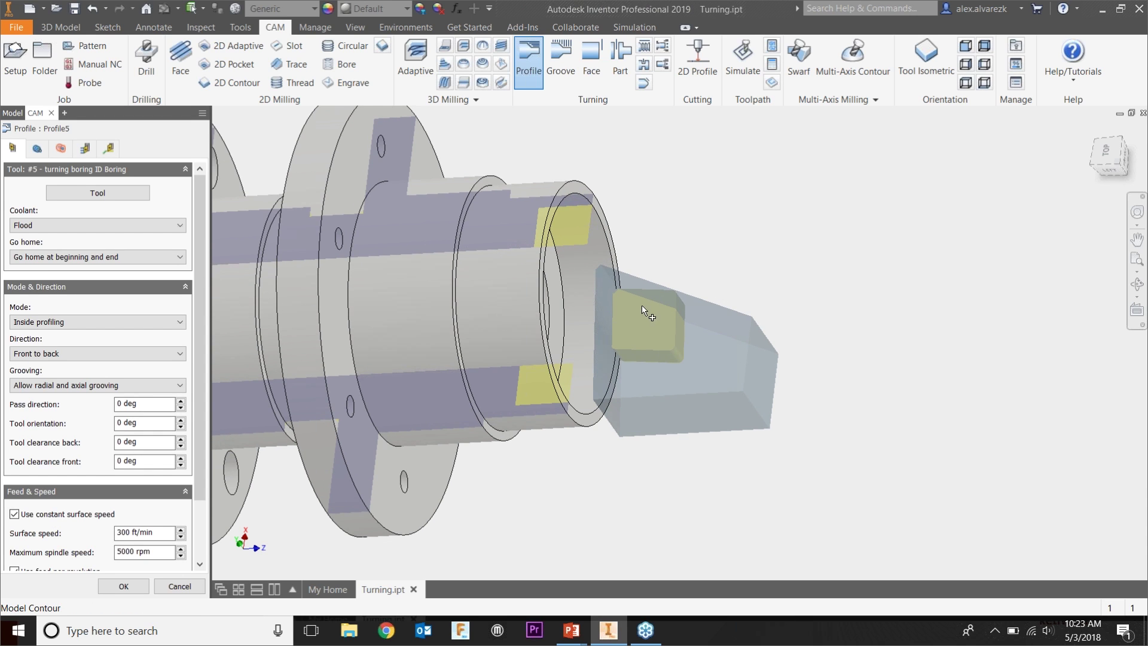
- Review the inside profile's front and back limits and its radii, checking the clearance reference against the bore
left_click(43, 149)
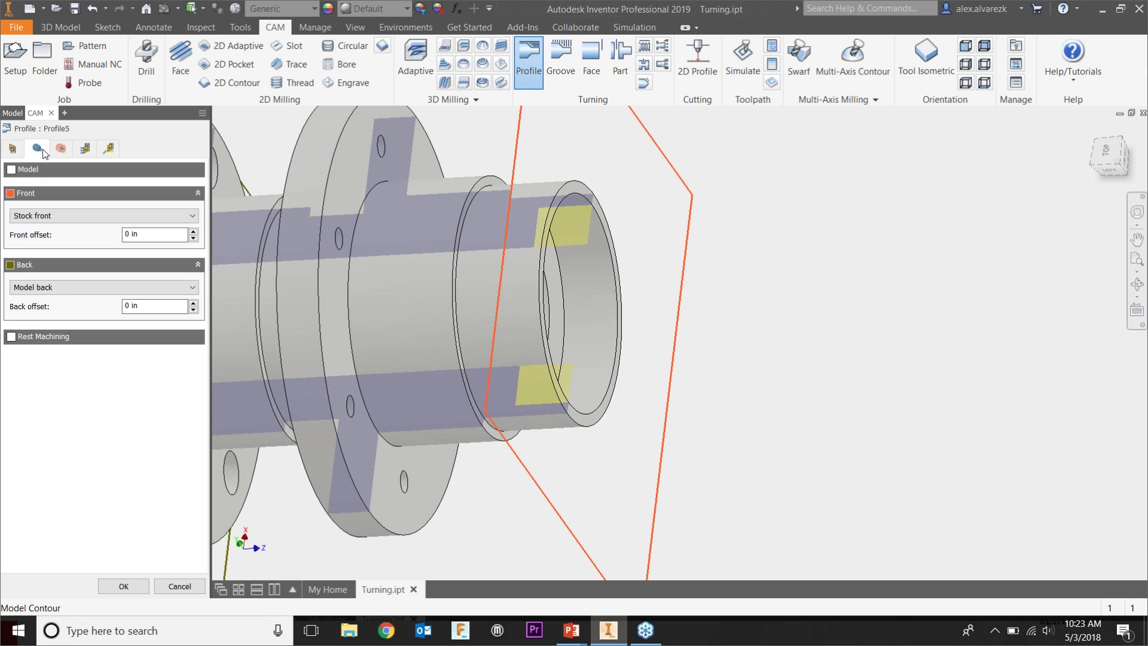
left_click(56, 149)
middle_click_drag(709, 520, 718, 456)
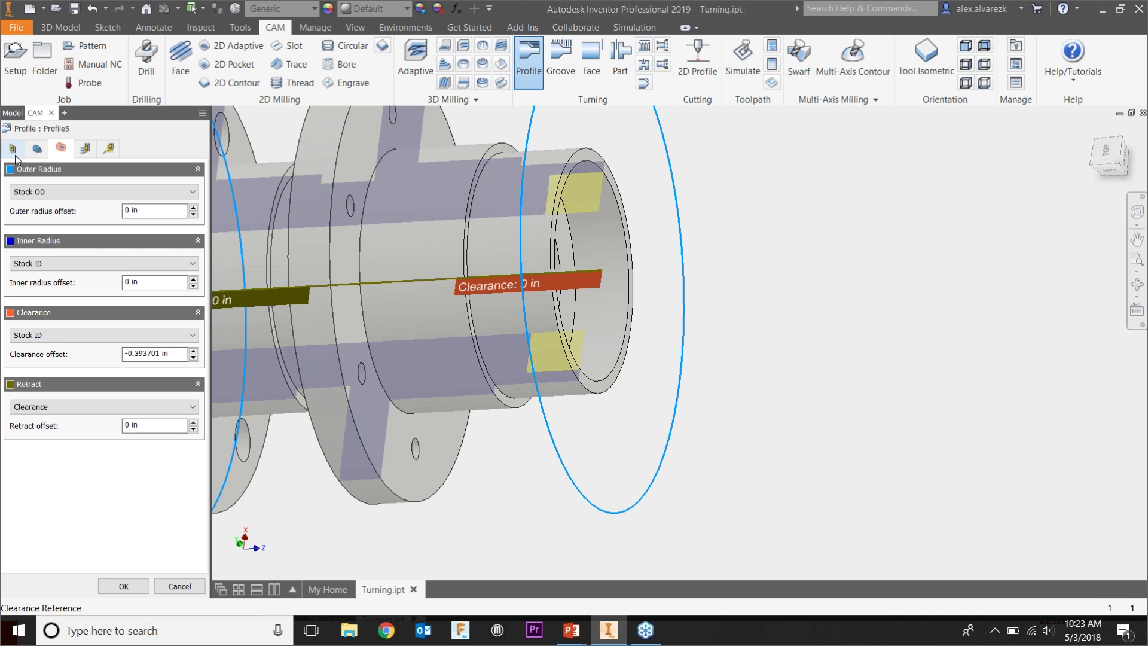
scroll(807, 278, "up", 5)
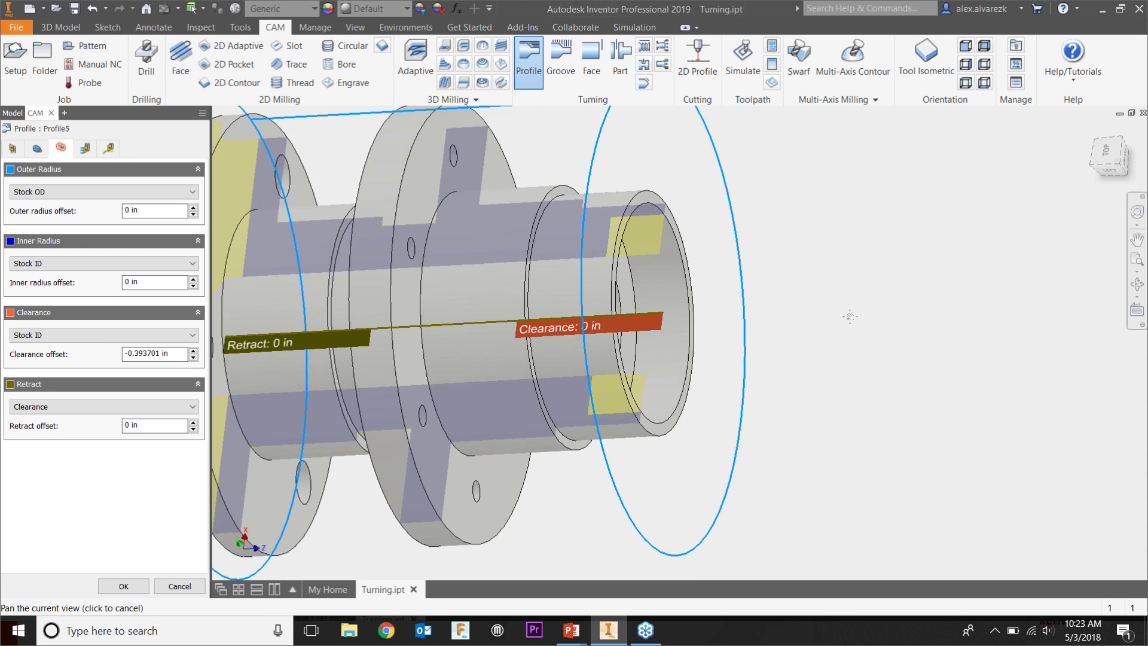
middle_click_drag(861, 315, 834, 317, "shift")
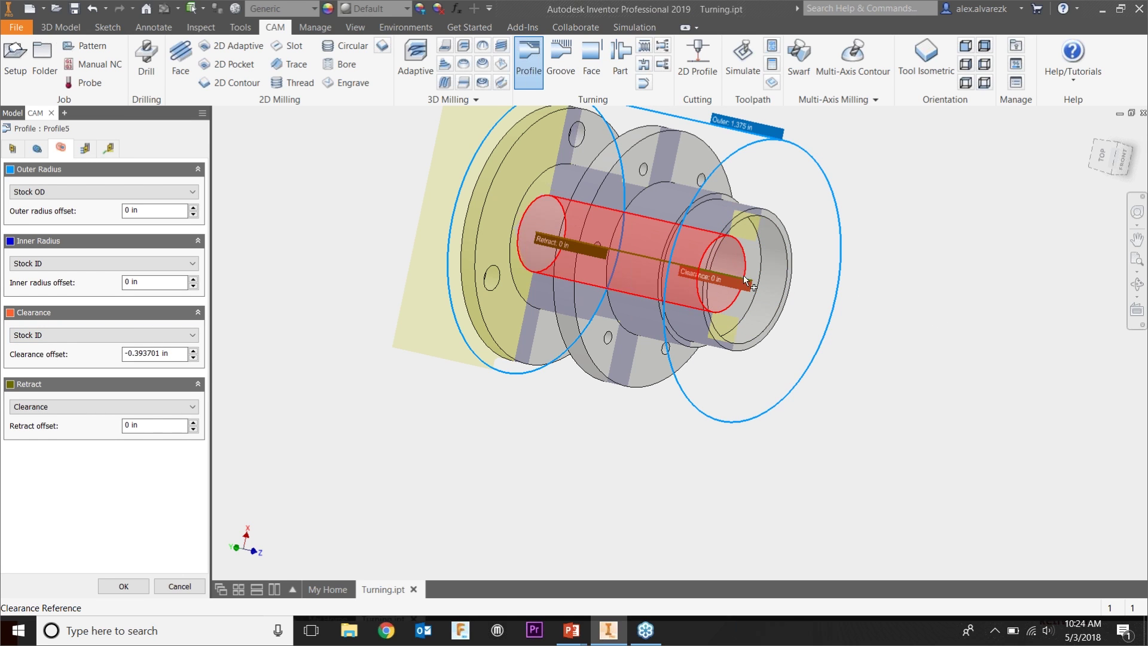
mouse_move(199, 335)
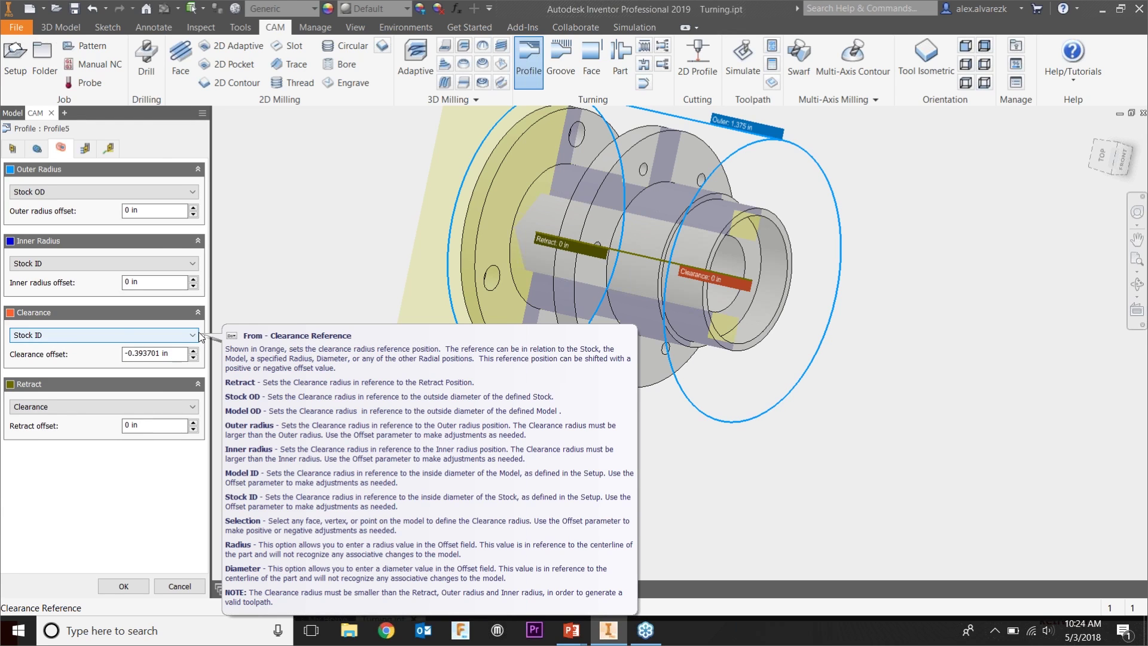
- Set the inside profile's clearance reference to Diameter with an offset of 0.7 in
left_click(157, 335)
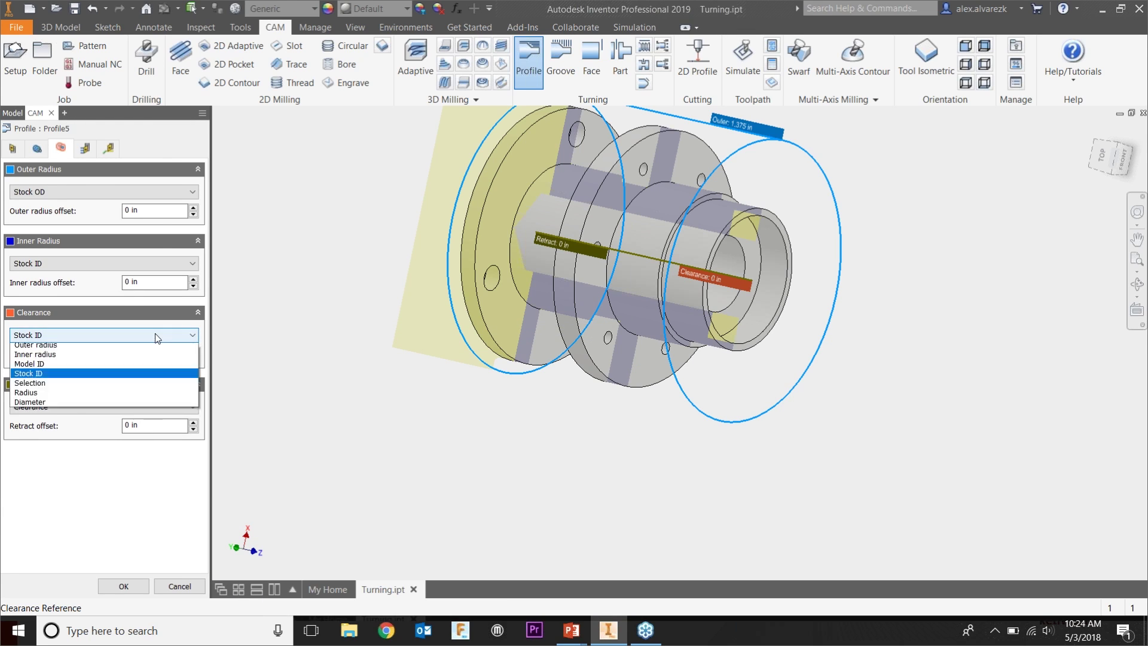
left_click(60, 434)
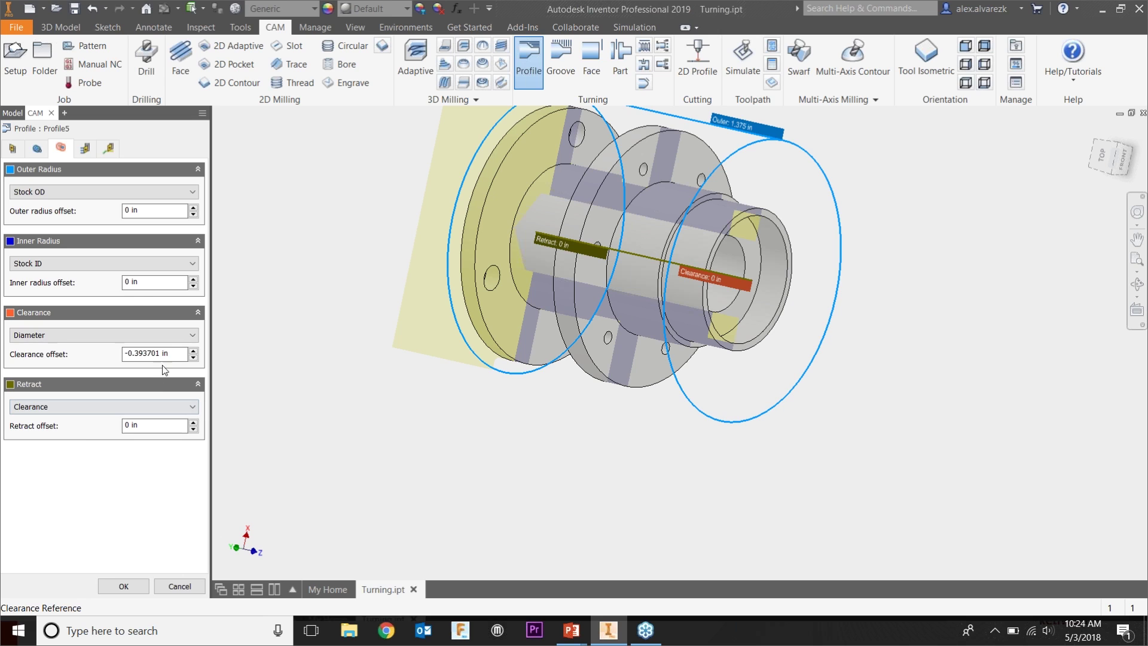
left_click_drag(172, 355, 121, 354)
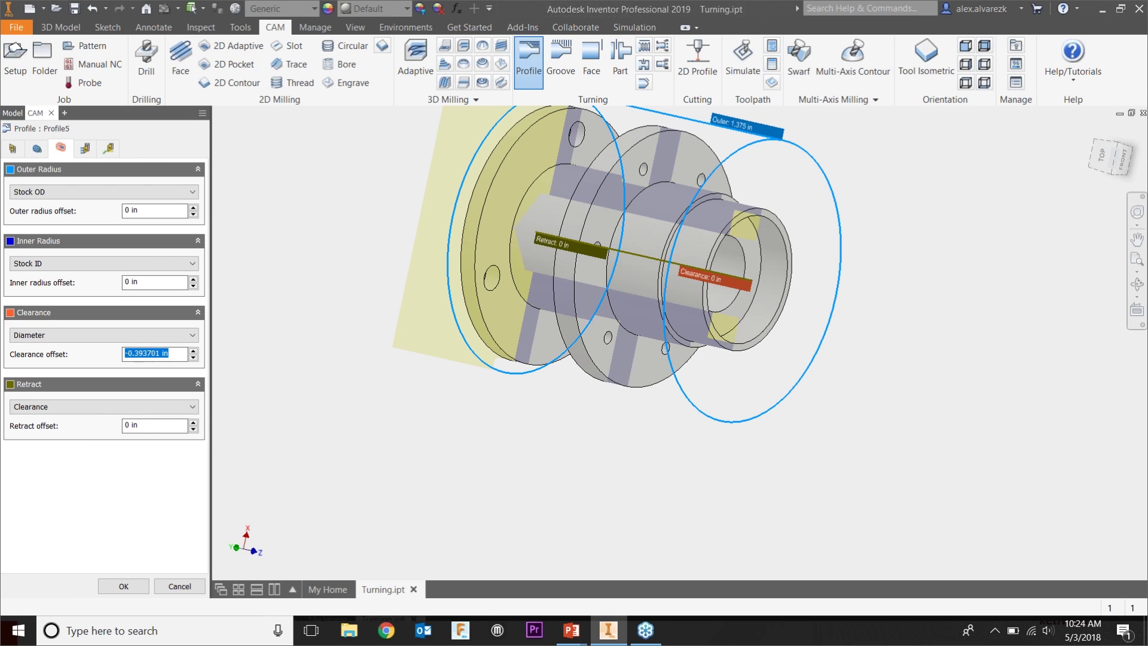
type(".7")
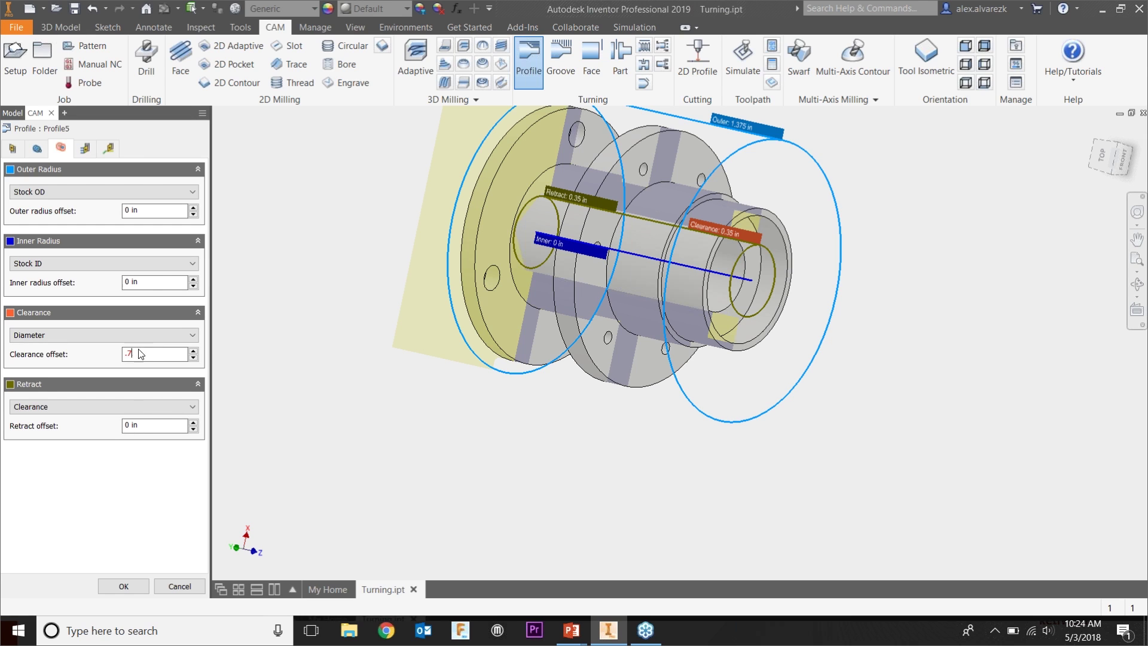
mouse_move(138, 356)
- Set the inside profile's inner radius reference to Selection and pick the wall of the through bore
left_click(162, 264)
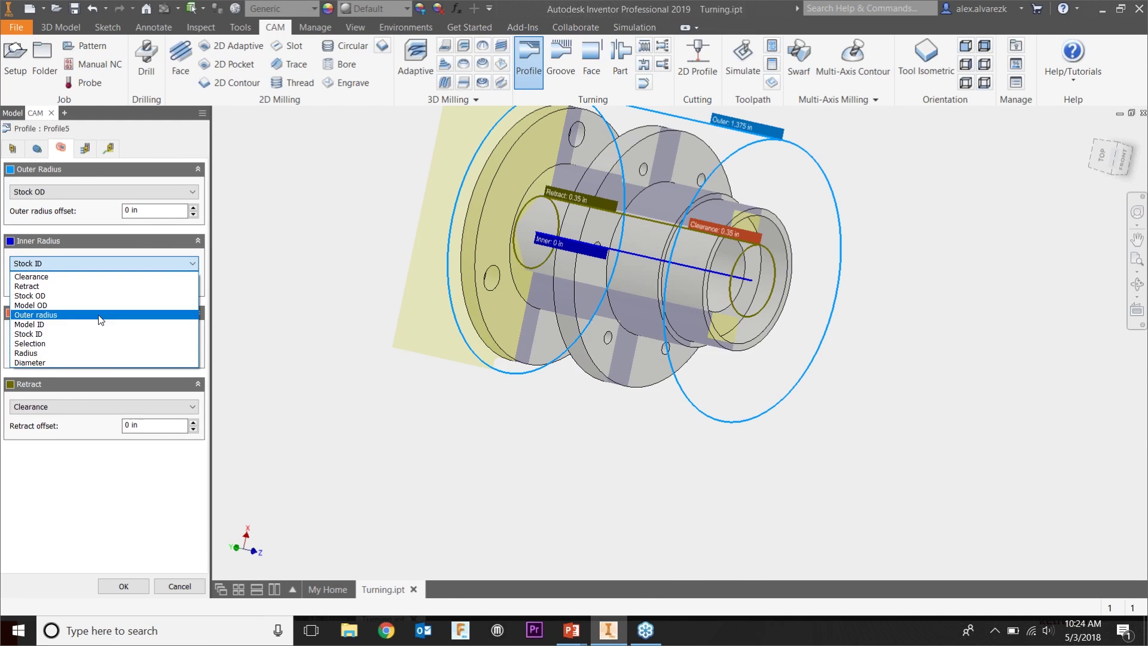
left_click(82, 344)
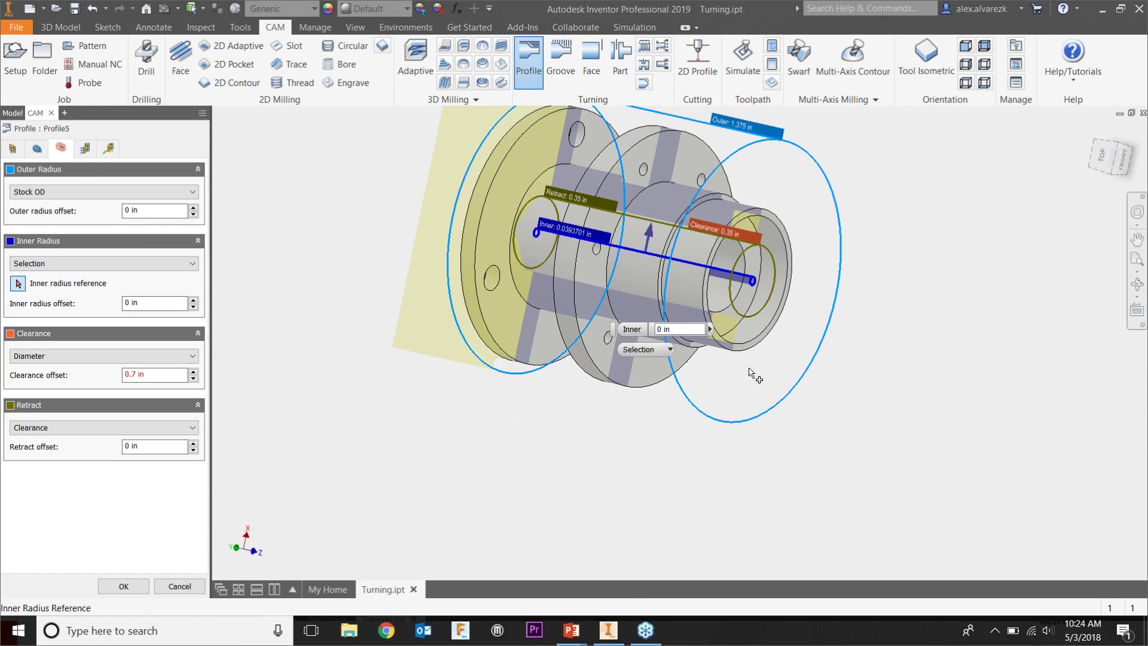
scroll(751, 289, "down", 3)
scroll(751, 289, "up", 2)
scroll(730, 316, "down", 4)
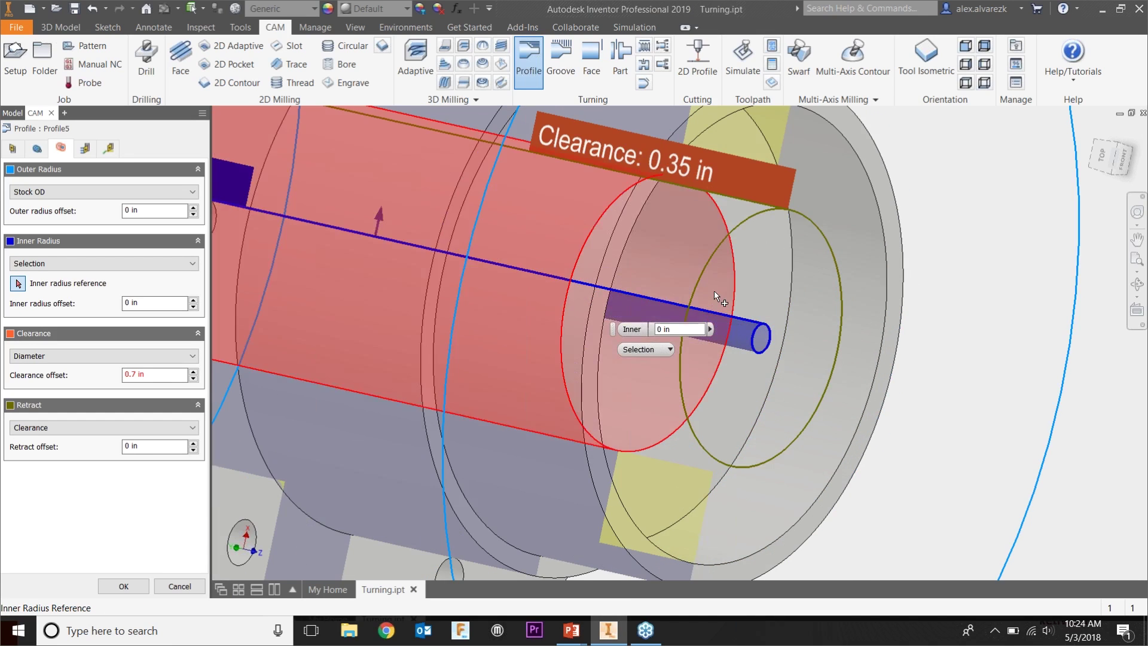
left_click(725, 277)
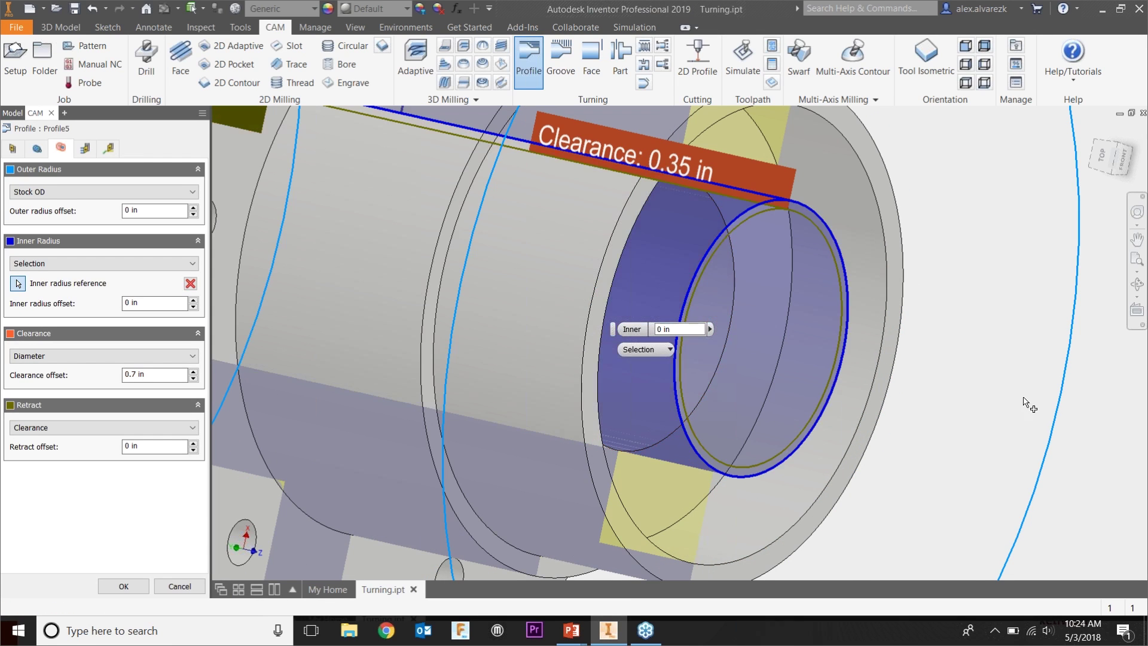
scroll(1026, 450, "up", 3)
scroll(1023, 460, "down", 2)
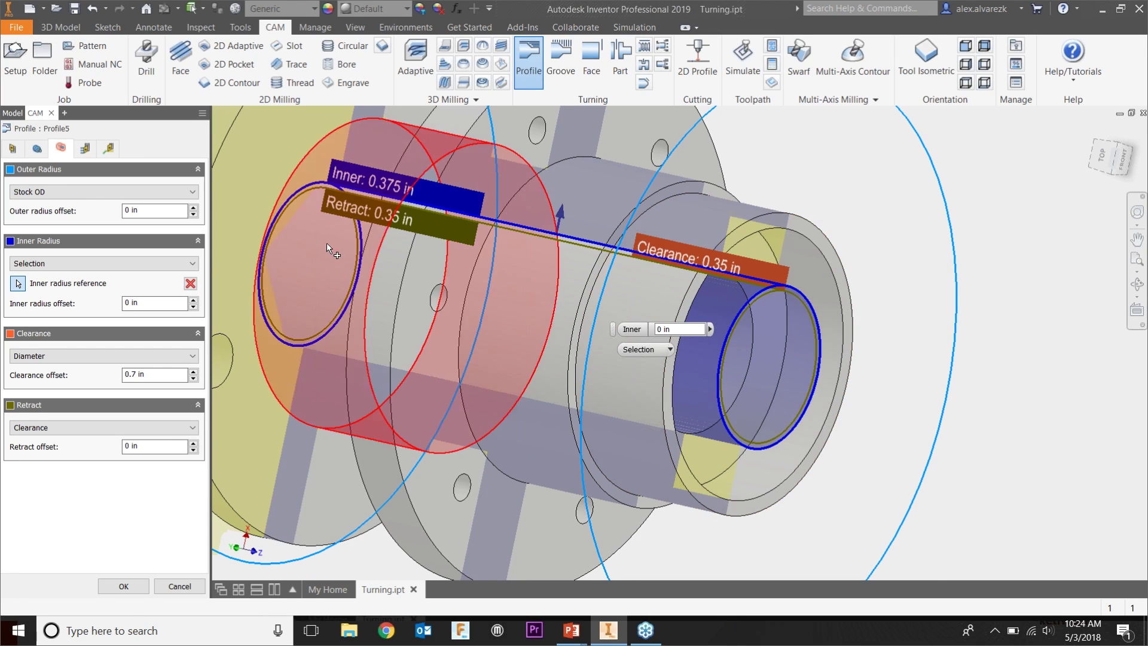
- Set the outer radius reference to Selection using the counterbore's inner wall, and generate the inside profile toolpath
left_click(86, 192)
left_click(84, 272)
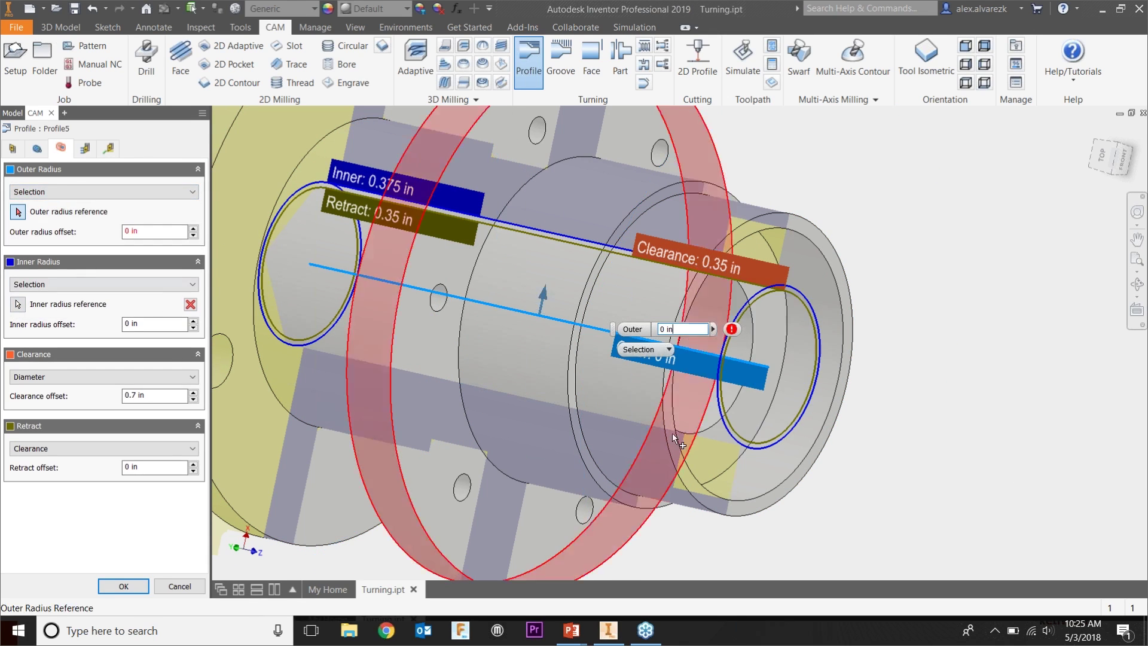
left_click(826, 286)
scroll(1010, 394, "down", 5)
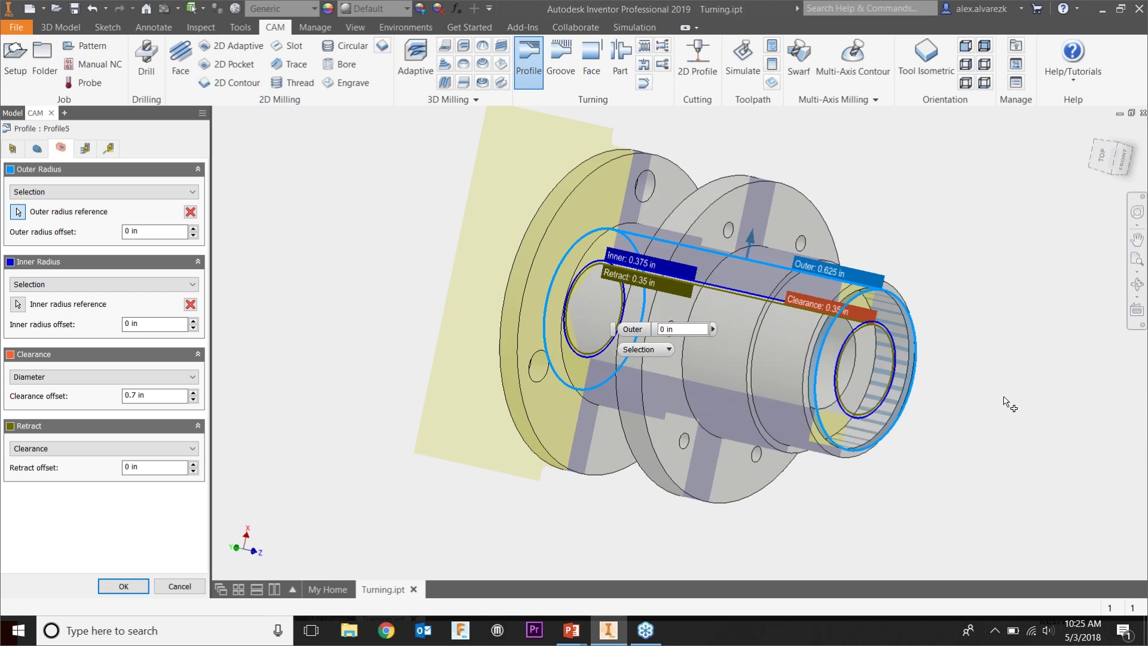
left_click(124, 585)
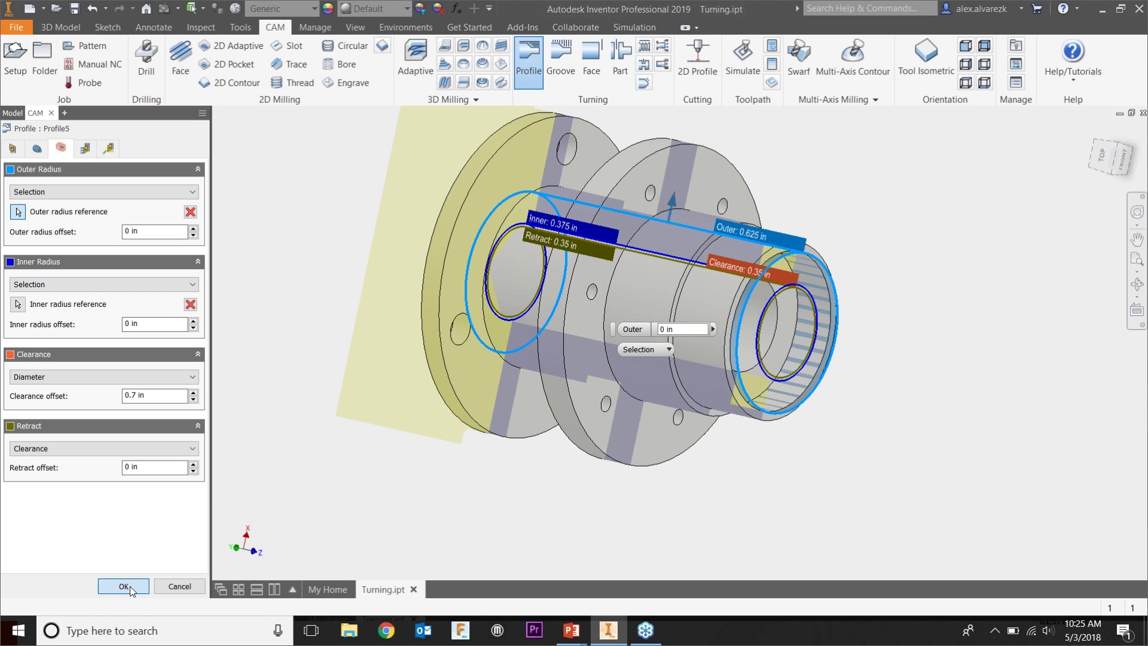
scroll(801, 268, "up", 5)
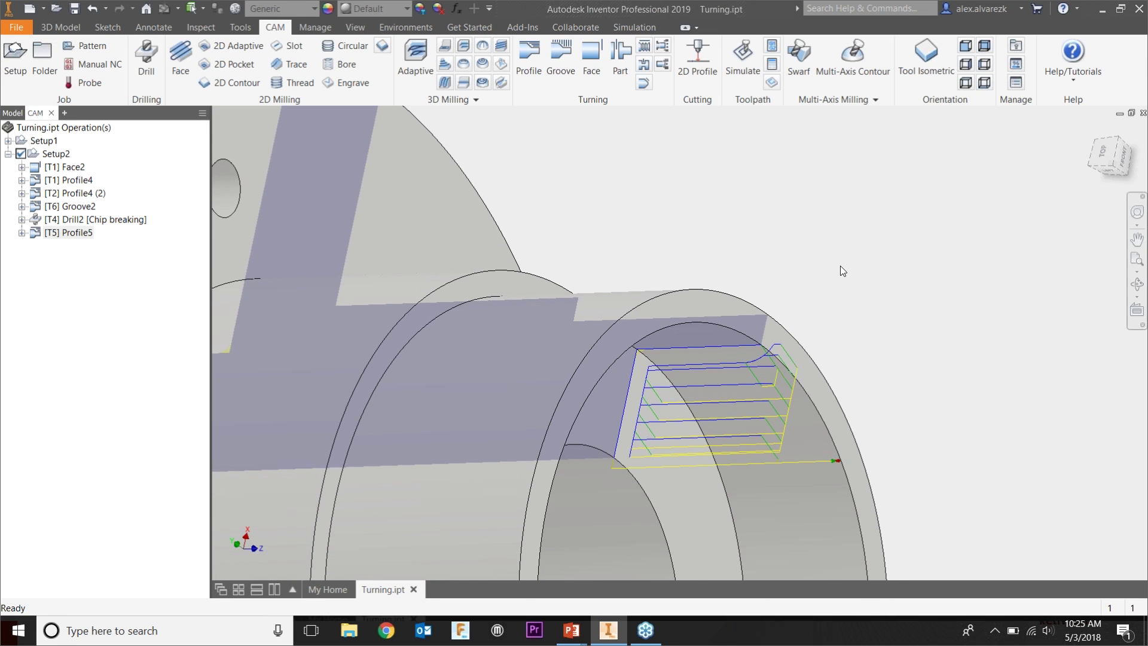
scroll(841, 266, "down", 5)
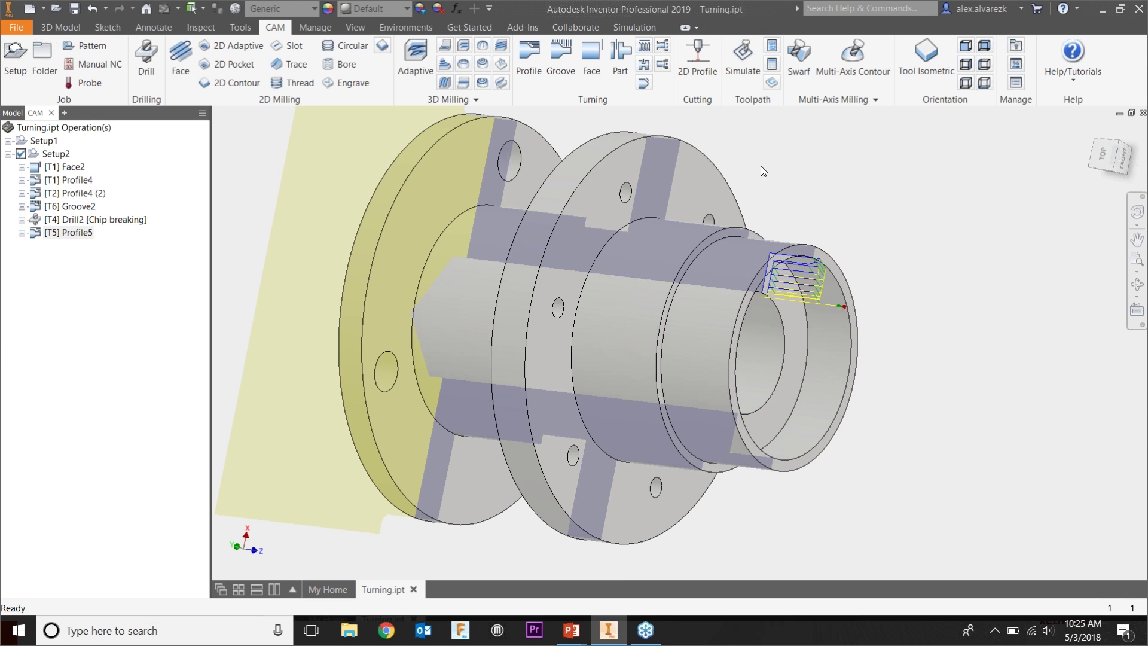
- Start a turning Part operation for the cutoff and check its path against the drilled bore from the top view
middle_click_drag(761, 186, 638, 106, "shift")
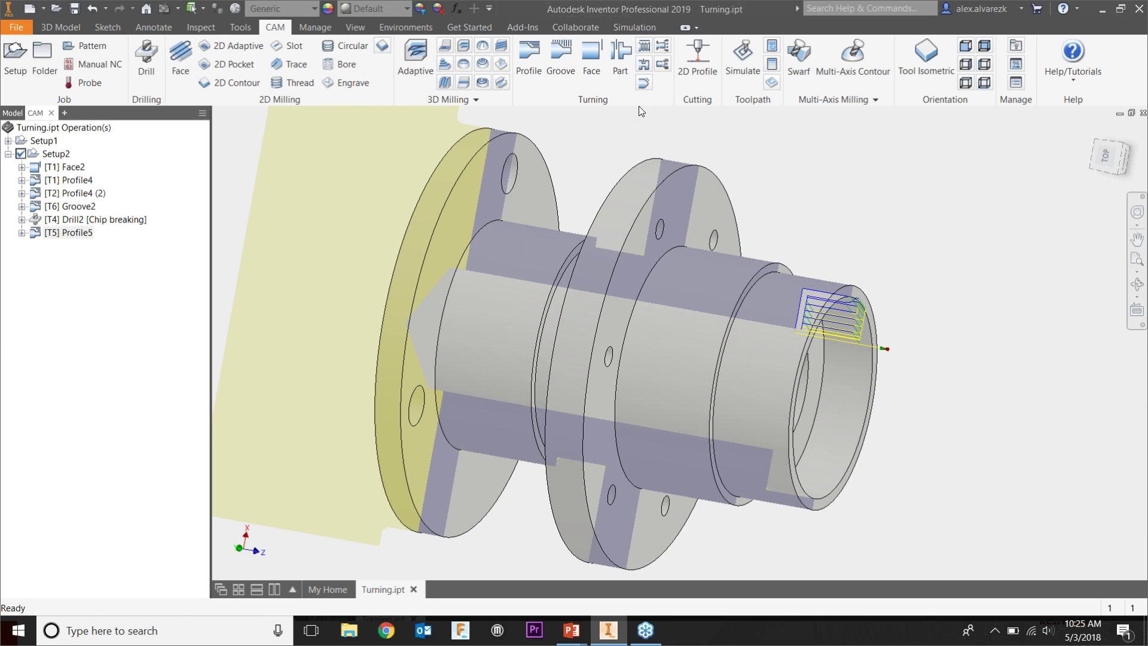
left_click(620, 63)
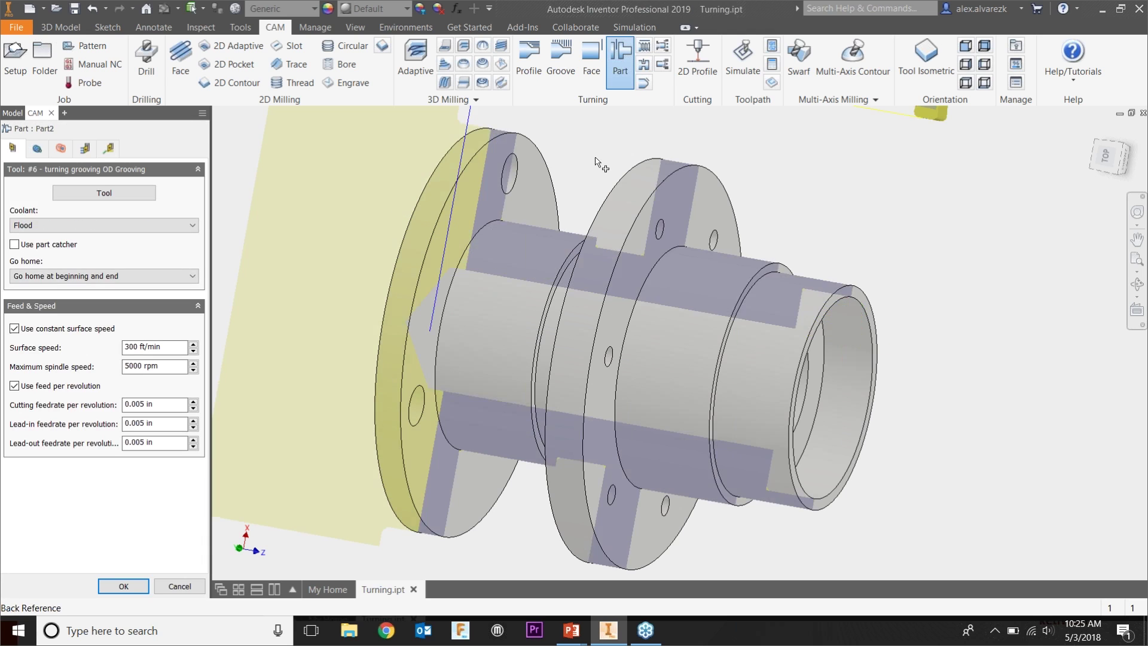
scroll(628, 251, "down", 4)
mouse_move(720, 225)
middle_mouse_down("shift")
mouse_move(751, 218)
mouse_move(707, 236)
middle_mouse_up("shift")
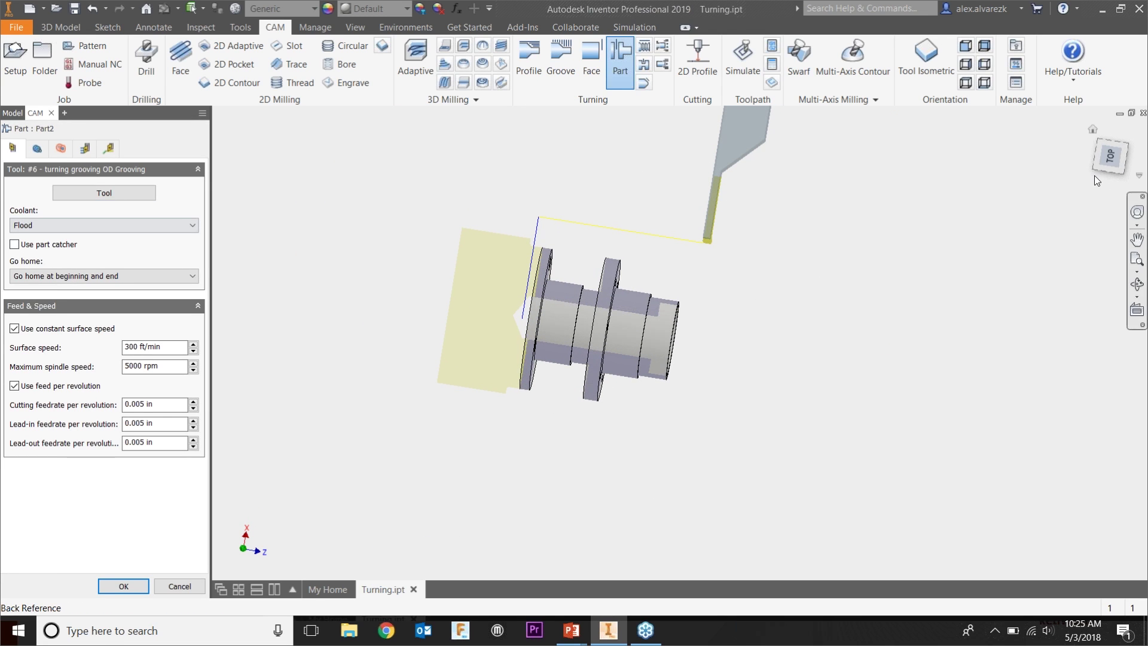
left_click_drag(1114, 162, 1119, 157)
left_click(1112, 157)
scroll(670, 330, "up", 3)
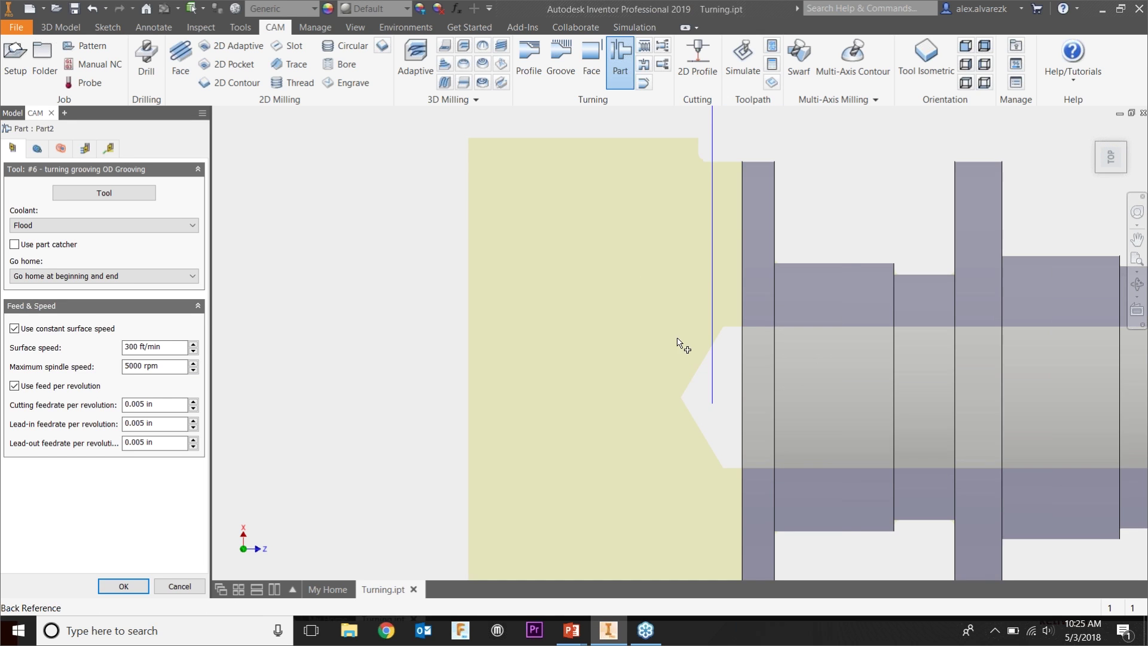
scroll(628, 315, "down", 2)
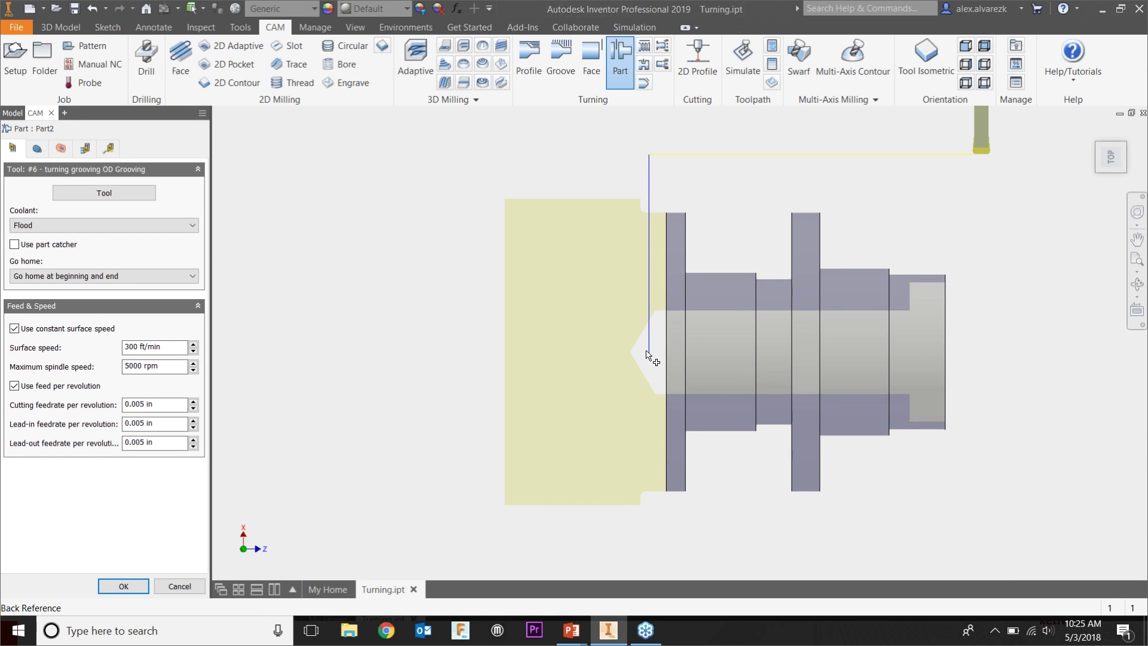
- Set the Part operation's inner radius reference to Diameter with an offset of 0.6 in and generate its toolpath
left_click(62, 148)
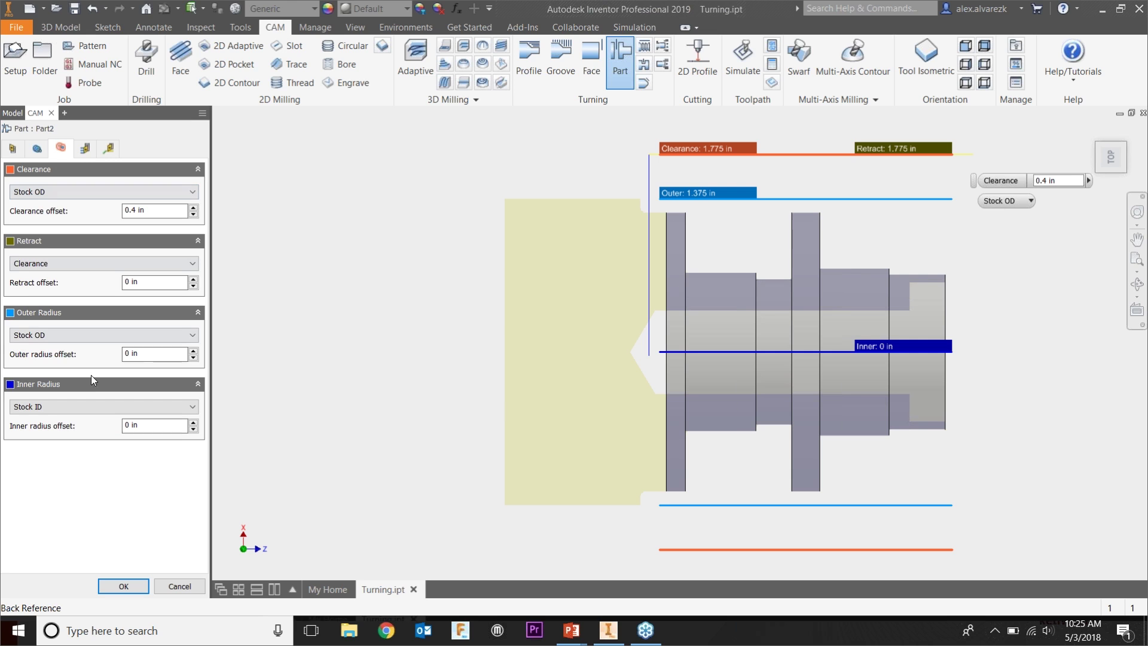
left_click(63, 403)
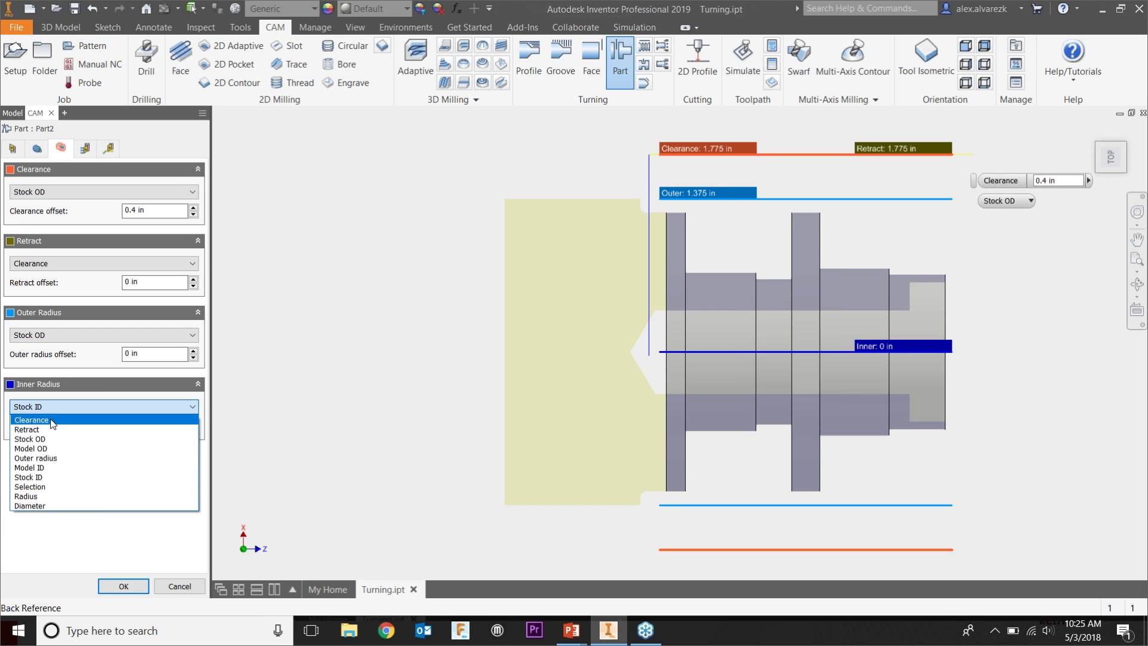
left_click(36, 512)
left_click(149, 425)
type(".6")
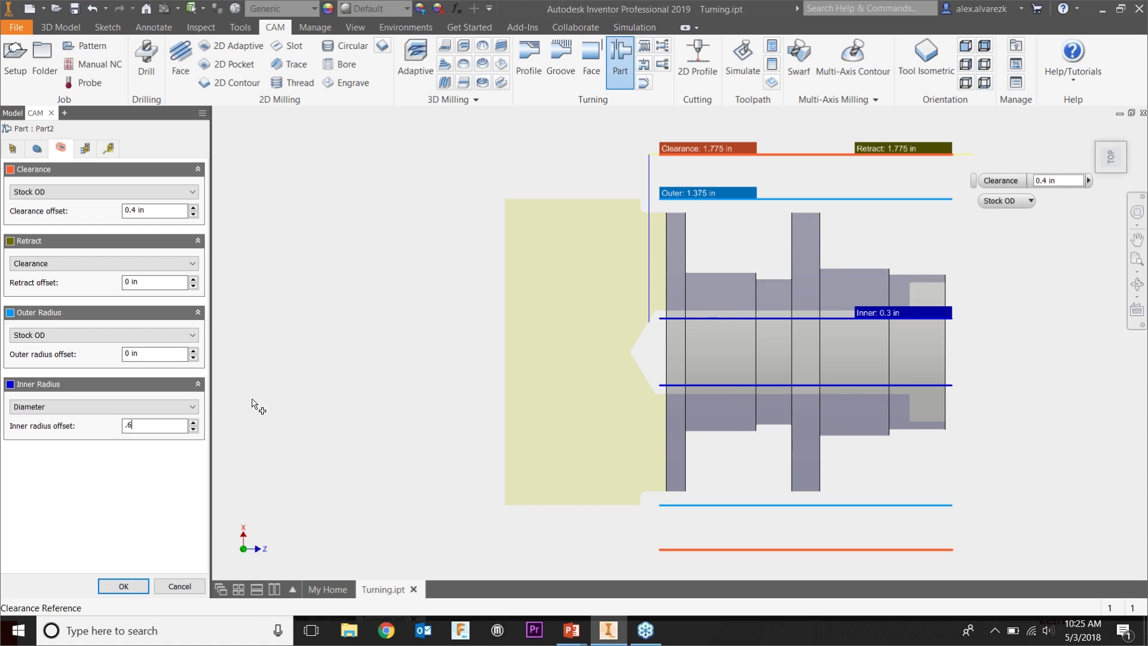
left_click(123, 586)
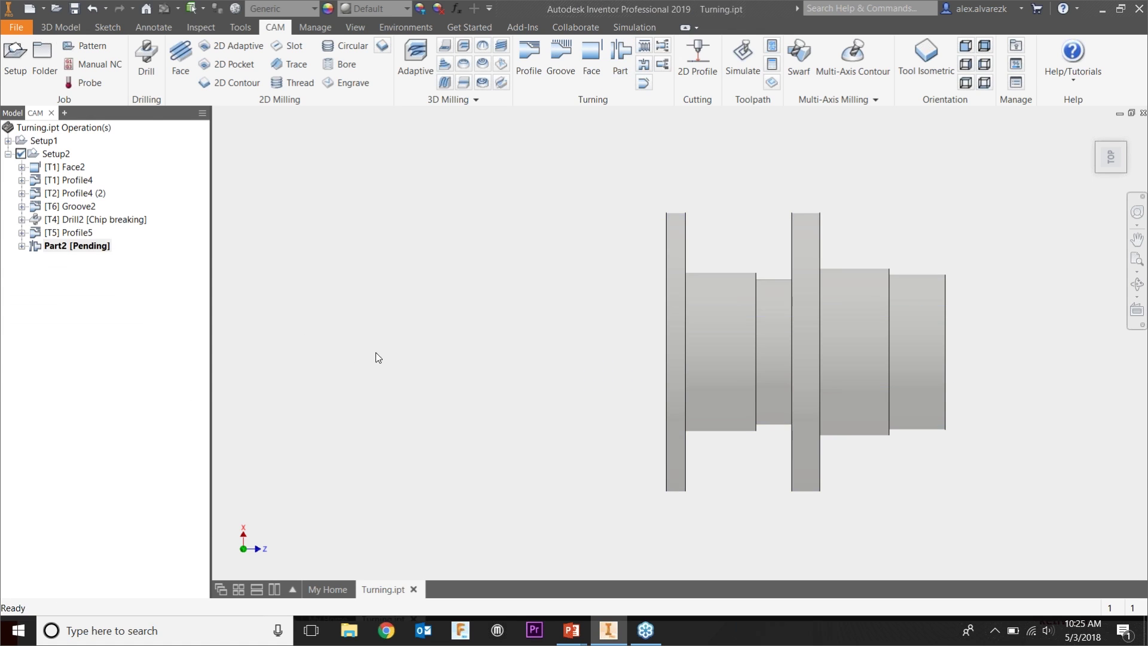
middle_click_drag(420, 286, 405, 288, "shift")
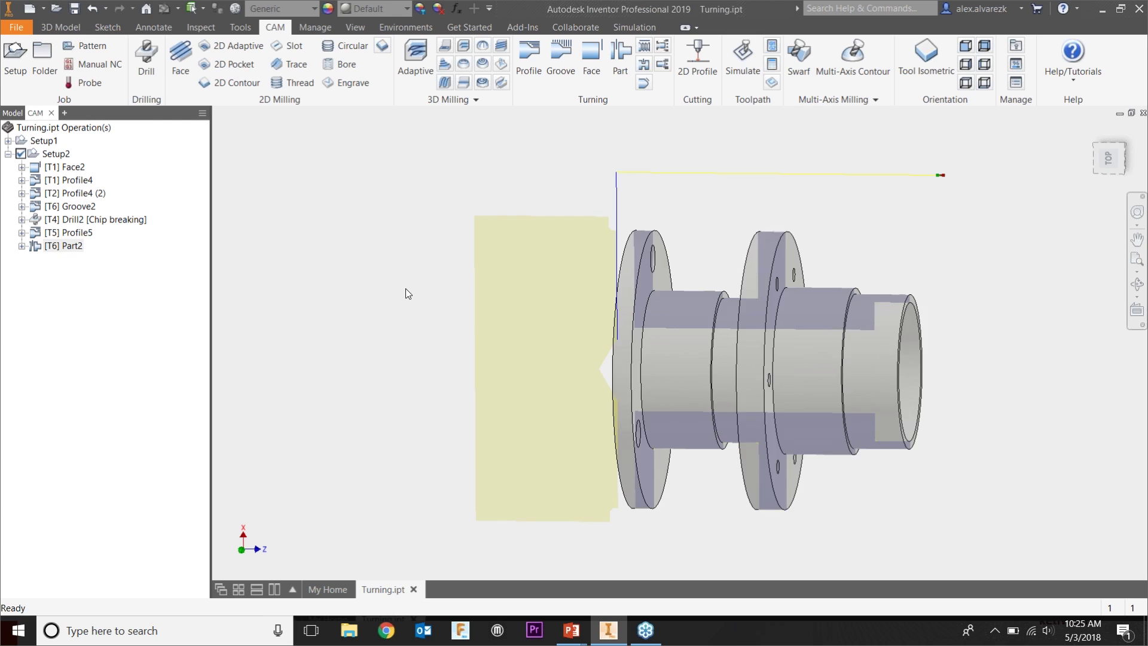
- Simulate all of Setup2, skipping forward through the operations to watch the inside profiling and cutoff, and close the simulation
left_click(51, 154)
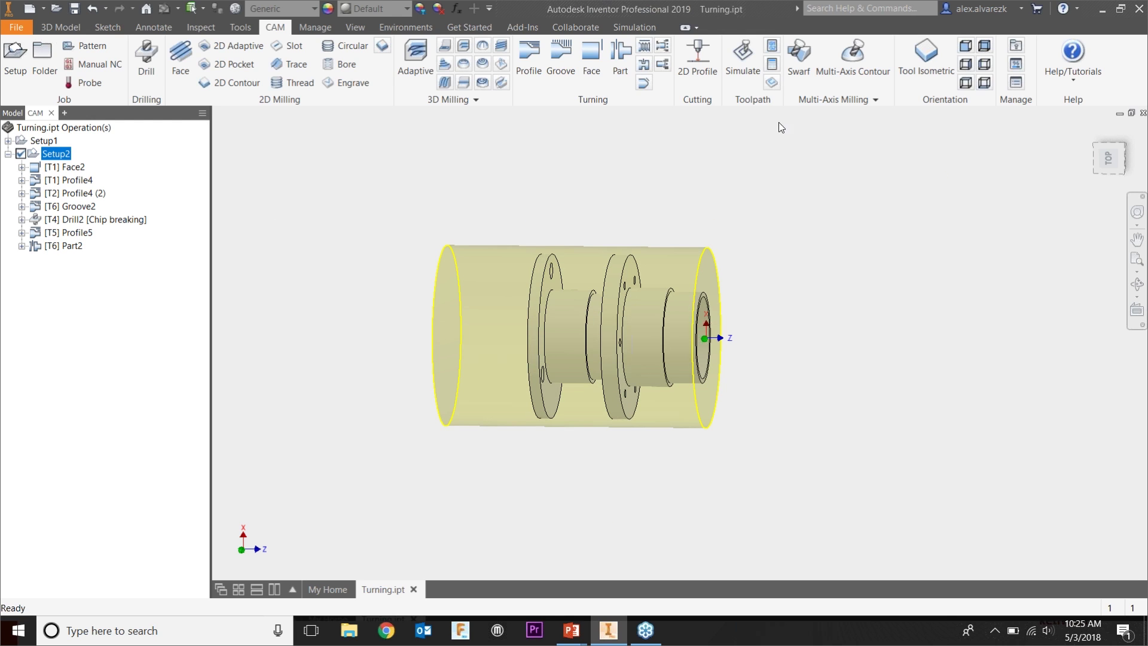
left_click(755, 55)
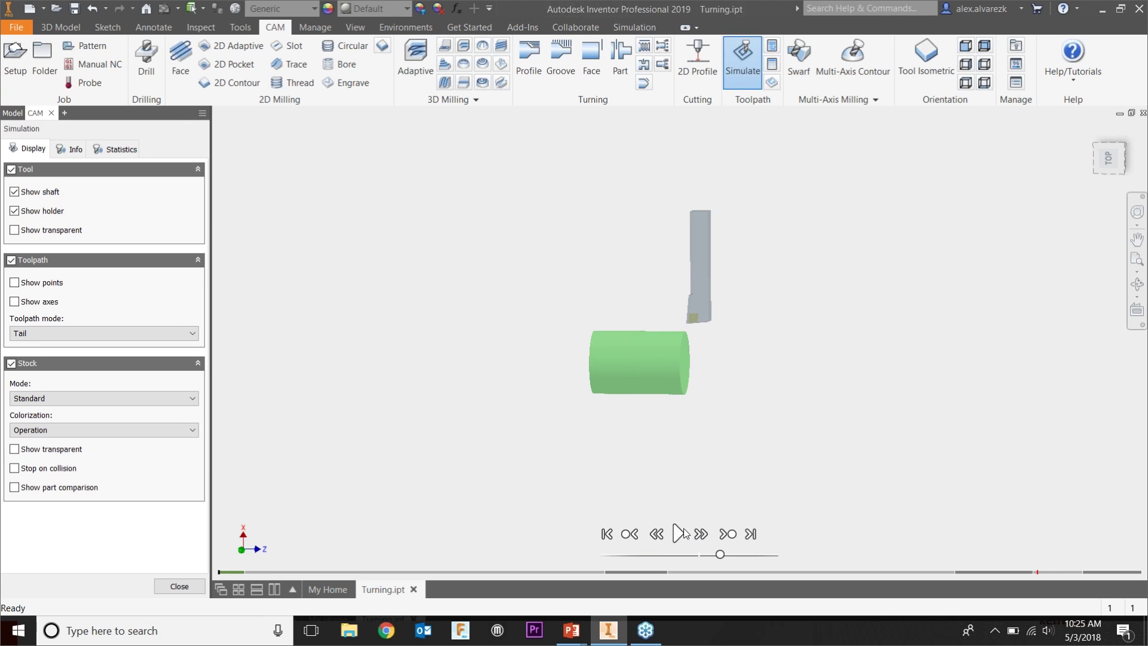
left_click(682, 531)
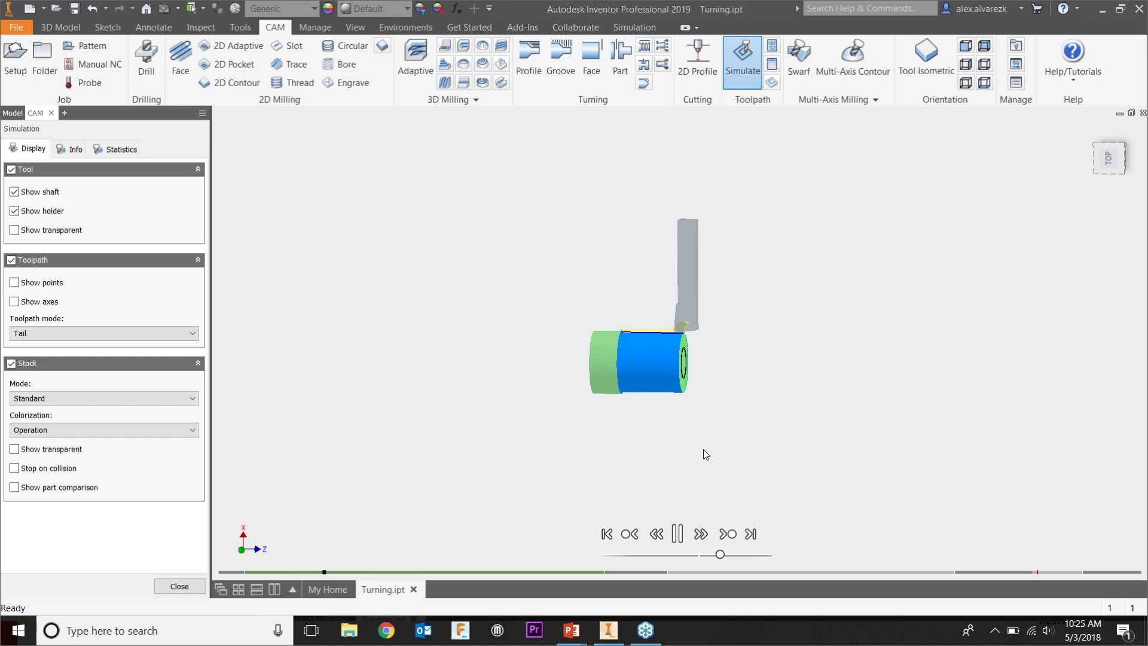
scroll(703, 454, "up", 3)
left_click(726, 534)
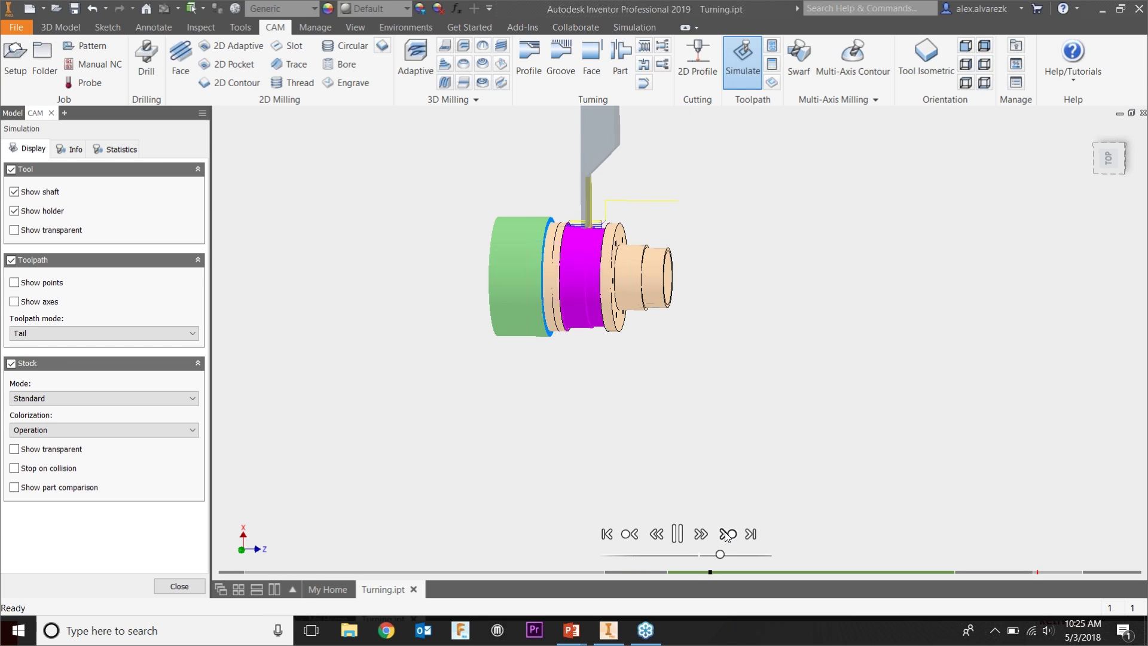
left_click(727, 534)
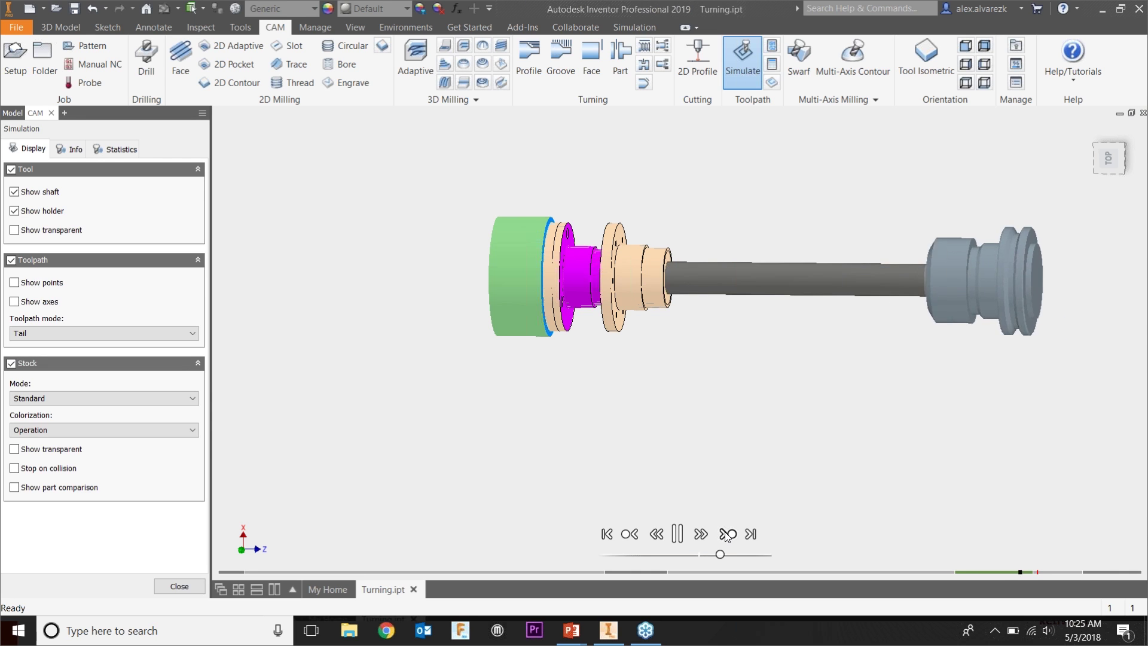
left_click(727, 534)
scroll(675, 281, "up", 3)
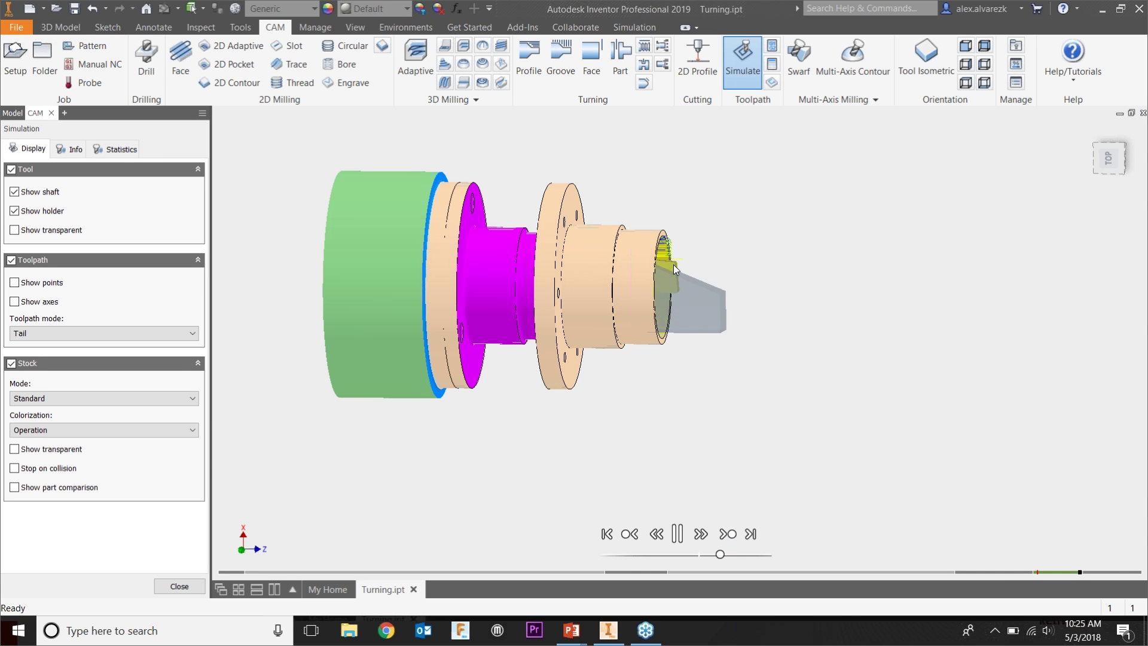
middle_click_drag(676, 274, 694, 291, "shift")
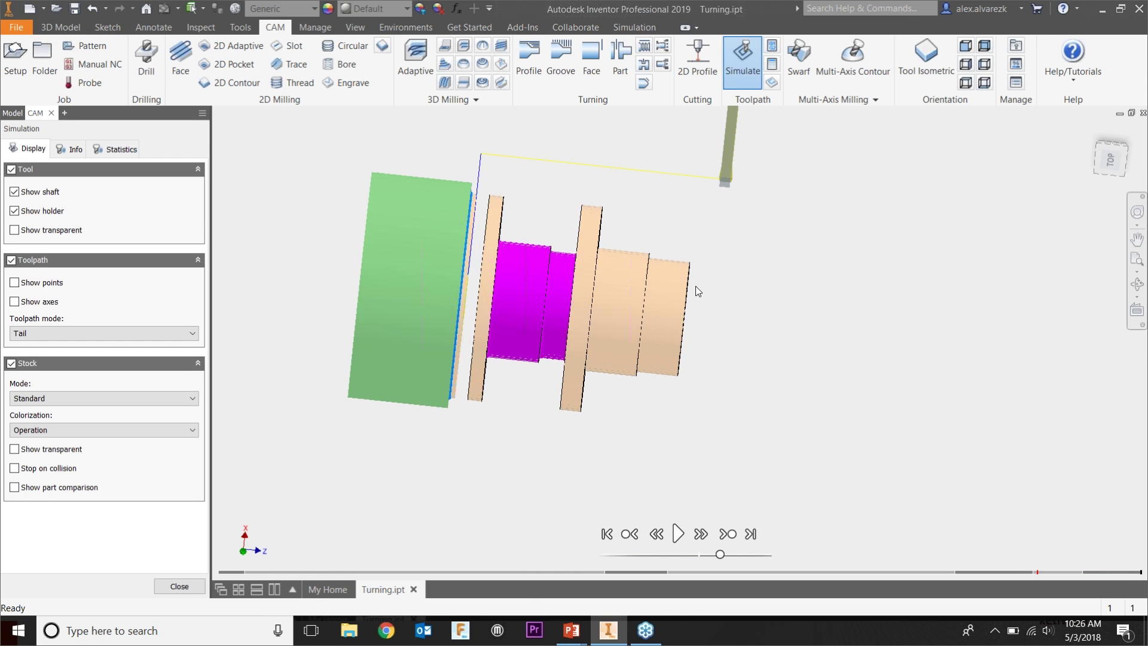
left_click(172, 591)
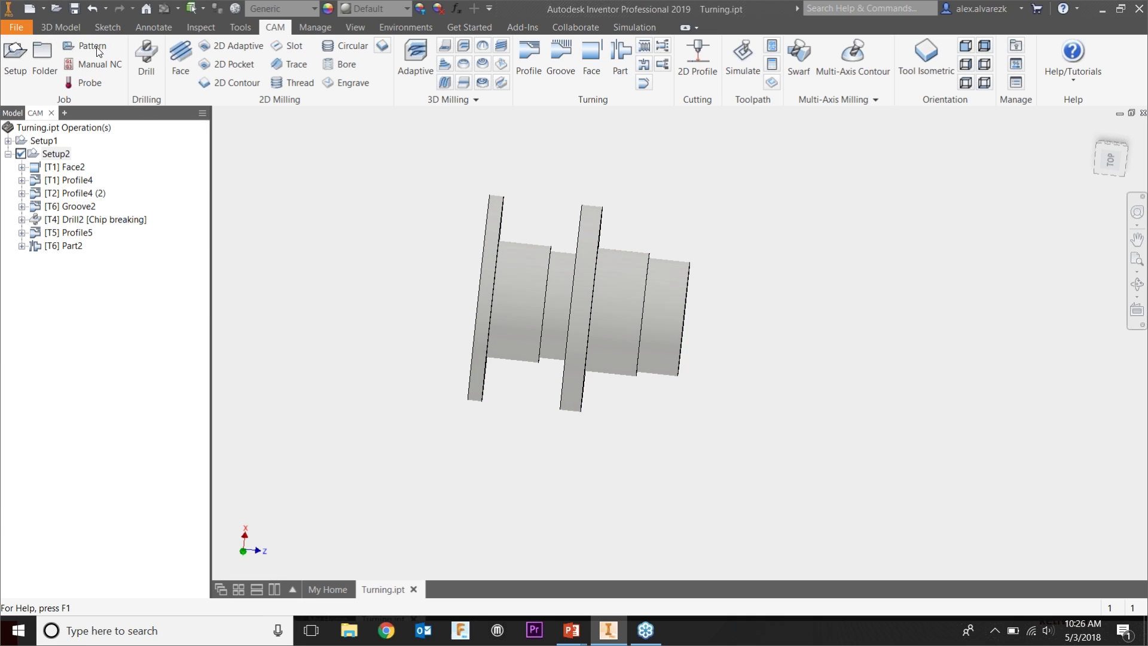
mouse_move(716, 256)
middle_mouse_down("shift")
mouse_move(694, 273)
mouse_move(717, 277)
middle_mouse_up("shift")
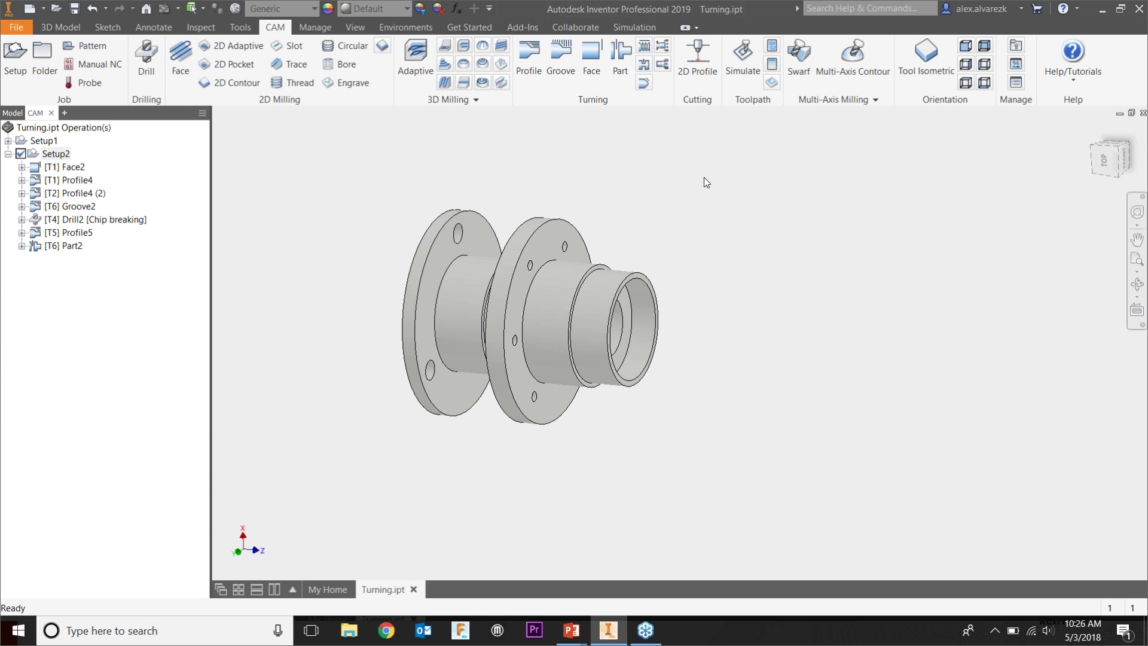
middle_click_drag(648, 206, 655, 206, "shift")
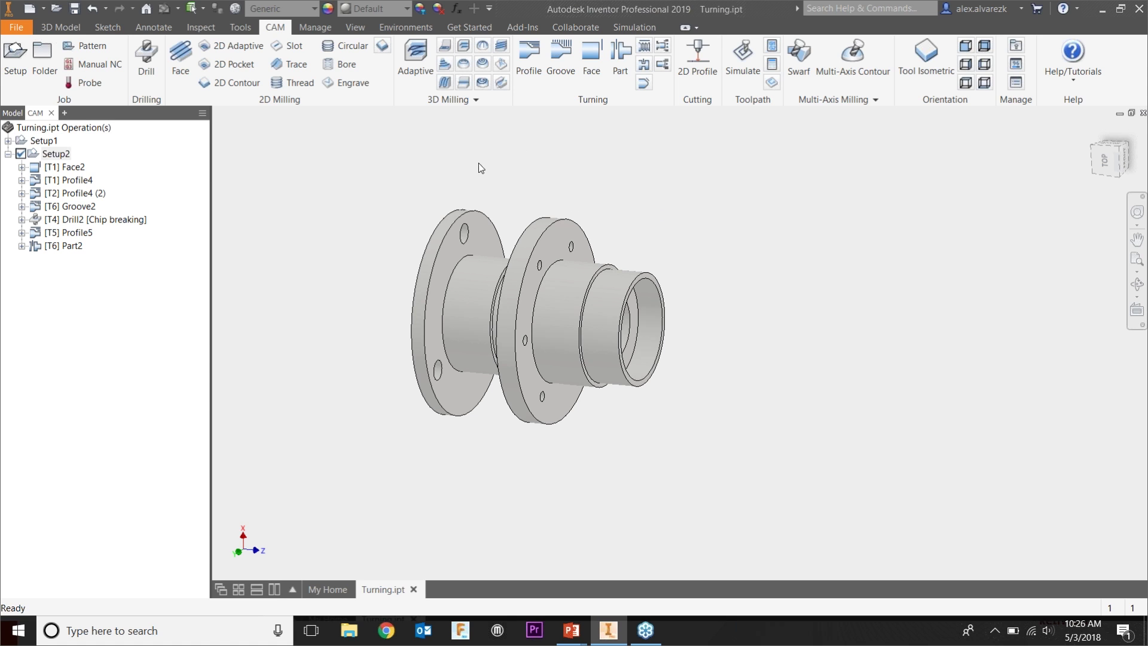
middle_click_drag(485, 157, 530, 205, "shift")
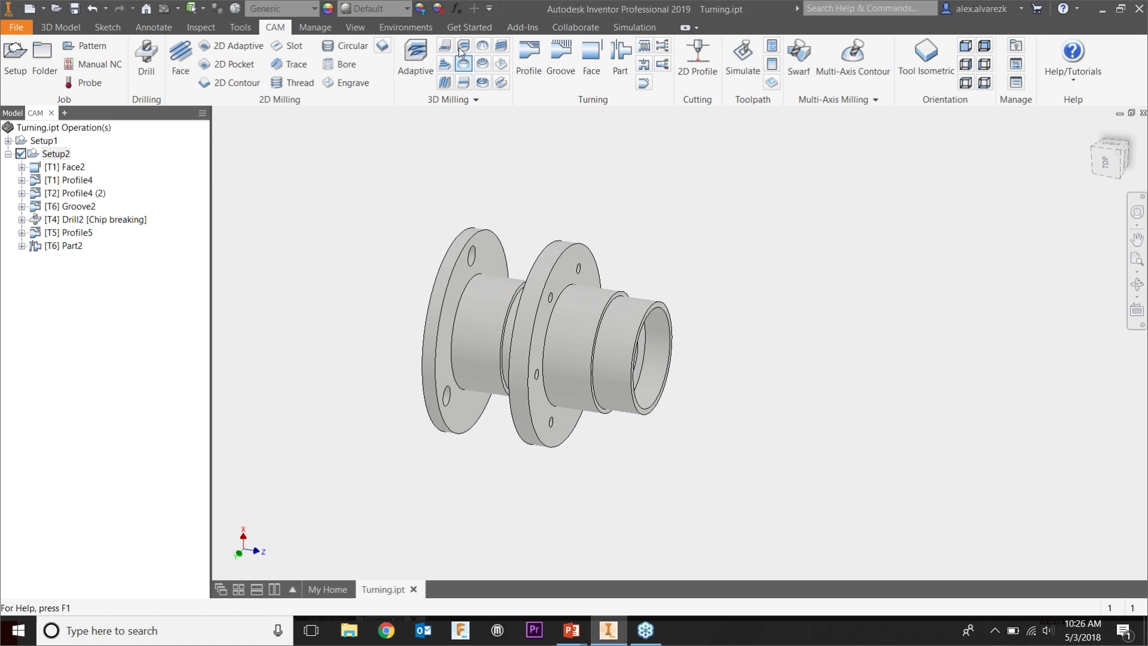
- Open the model's parameter table and set the user parameter first_stepdown_length to 0.4 in
left_click(456, 10)
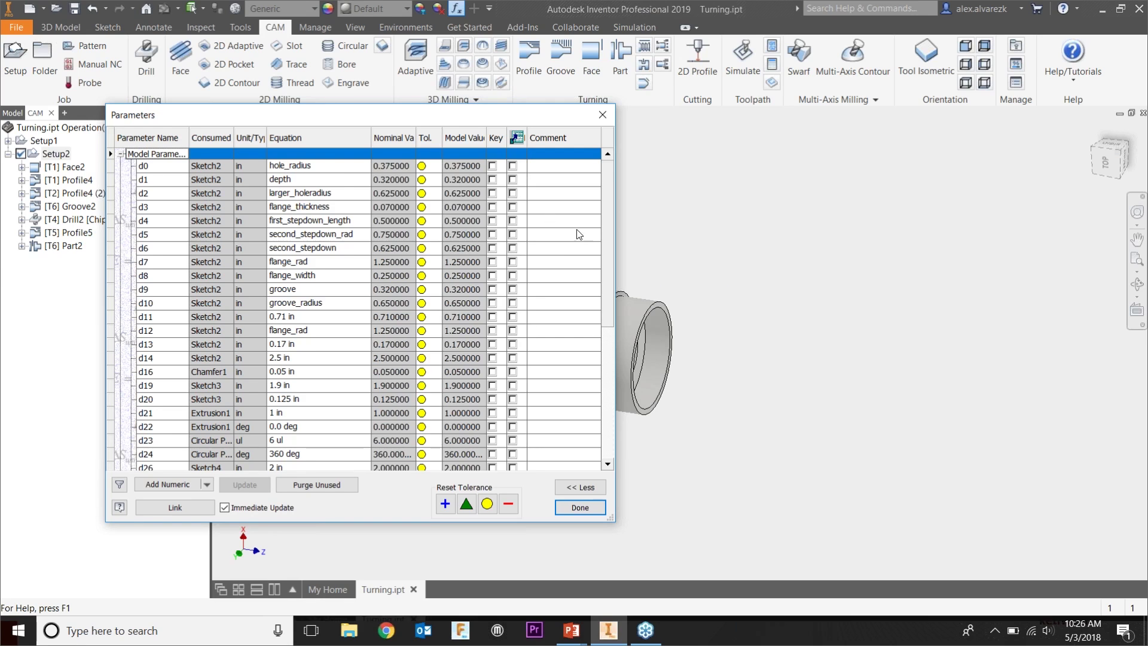
scroll(543, 249, "down", 6)
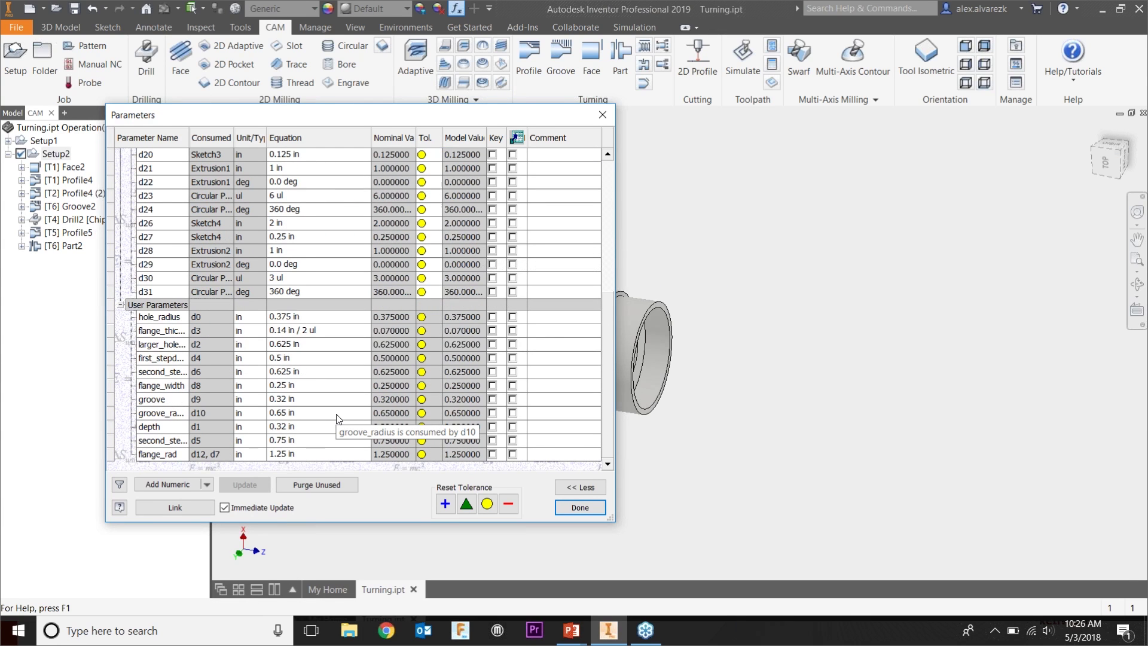
middle_click_drag(715, 361, 949, 293)
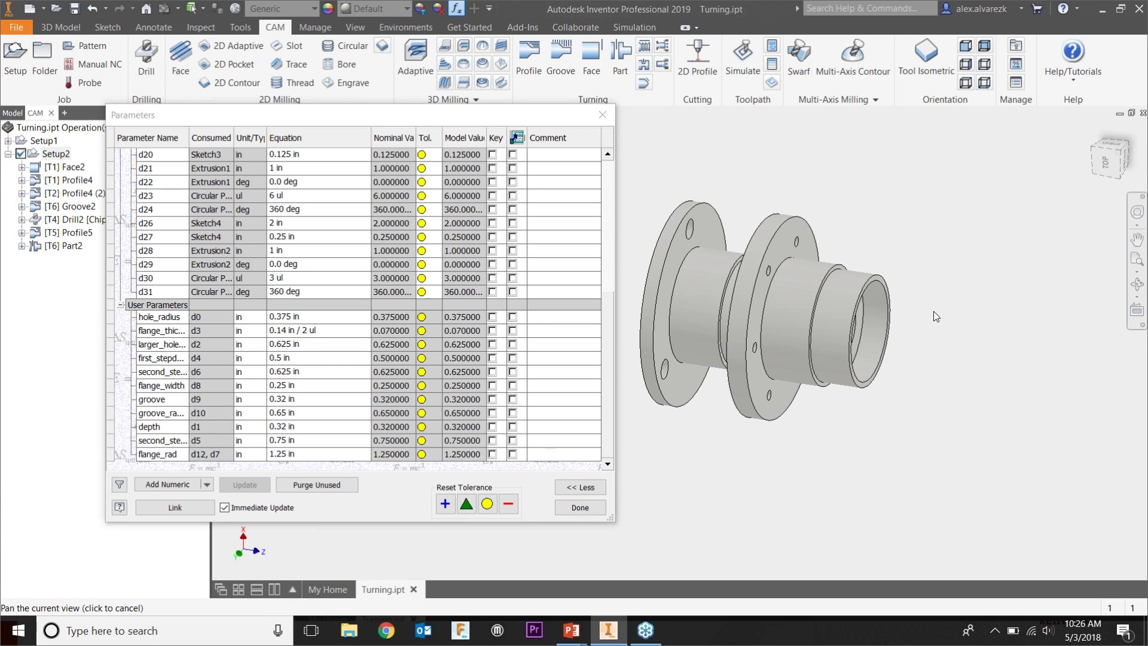
left_click_drag(898, 298, 920, 300)
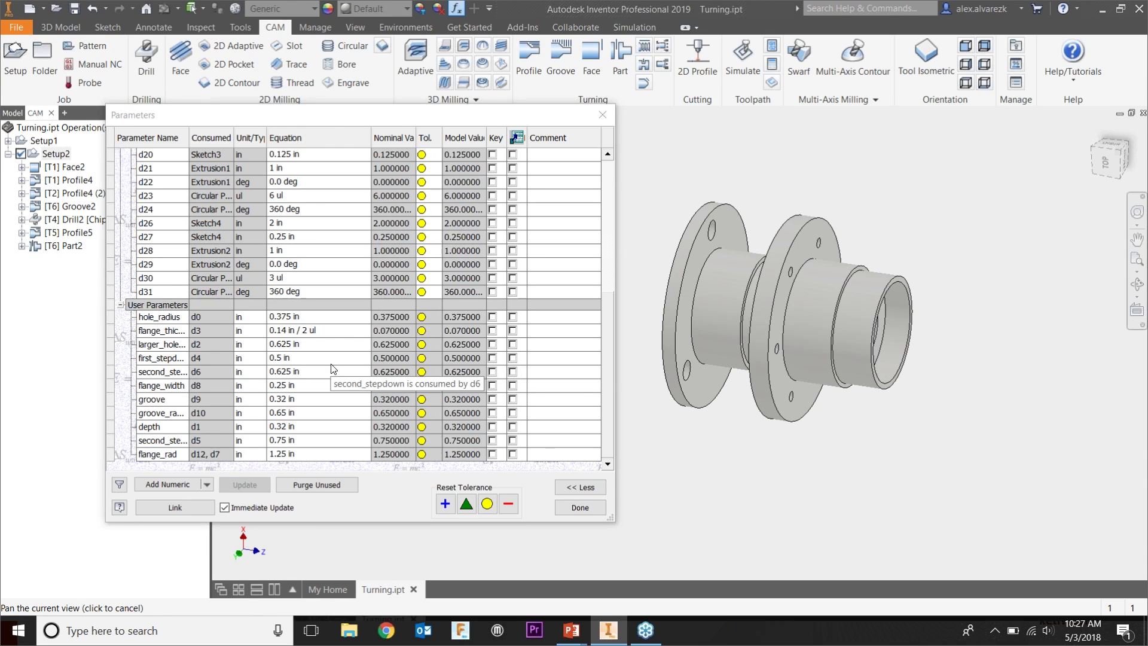
left_click(294, 358)
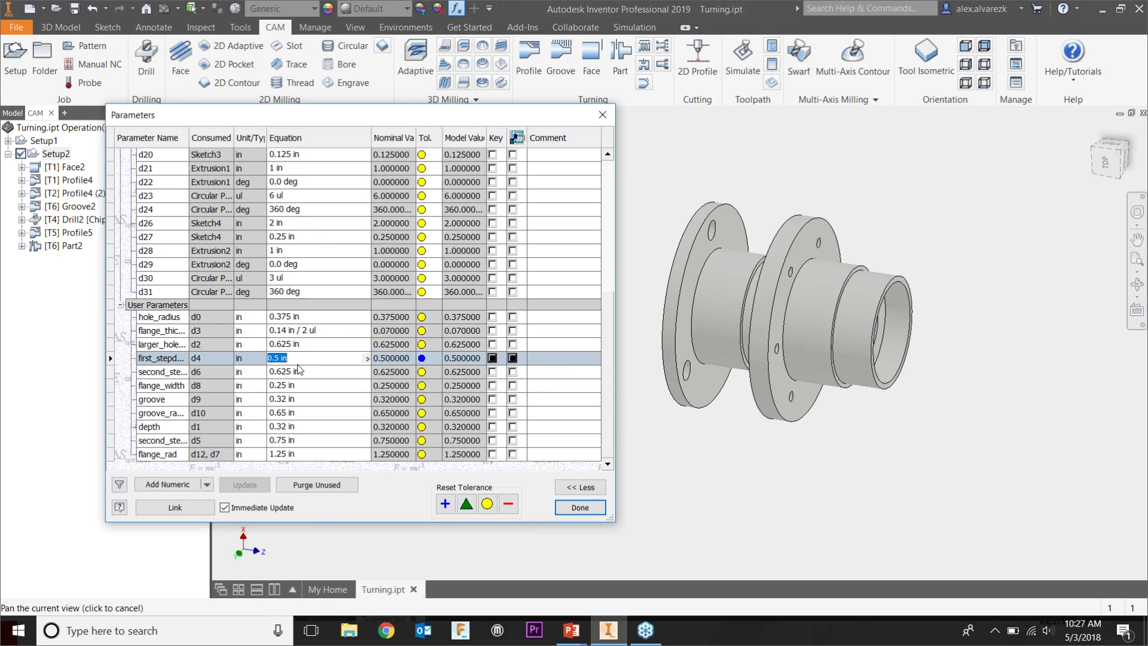
type(".4")
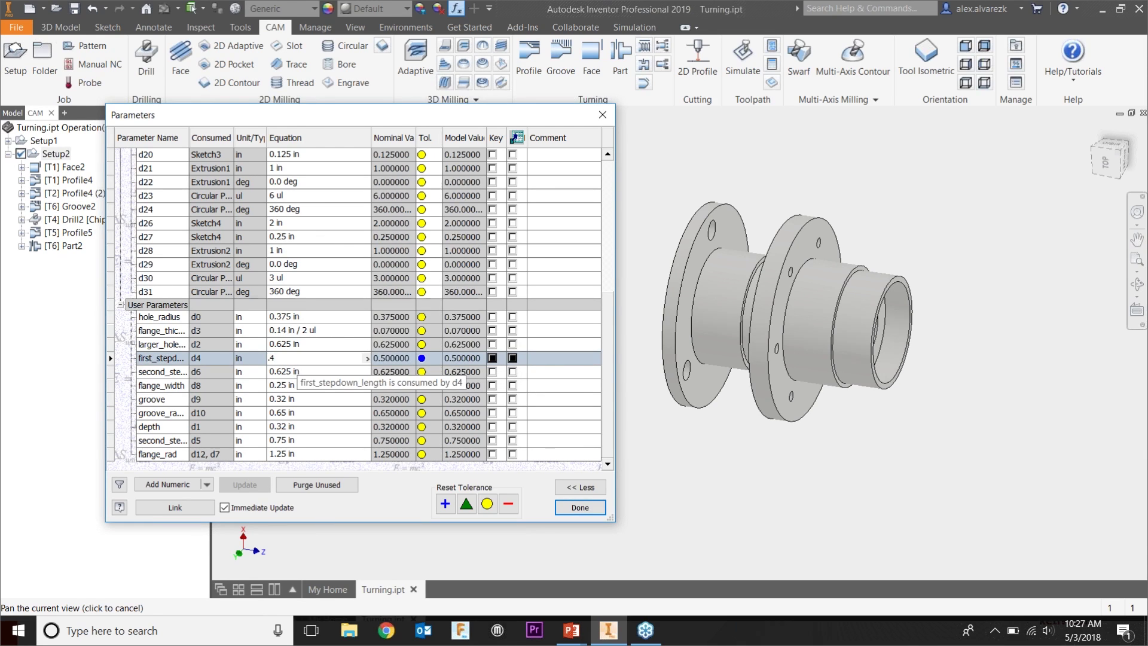
- Set the second_stepdown parameter to 0.55 in and flange_width to 0.5 in
left_click(303, 372)
type(".")
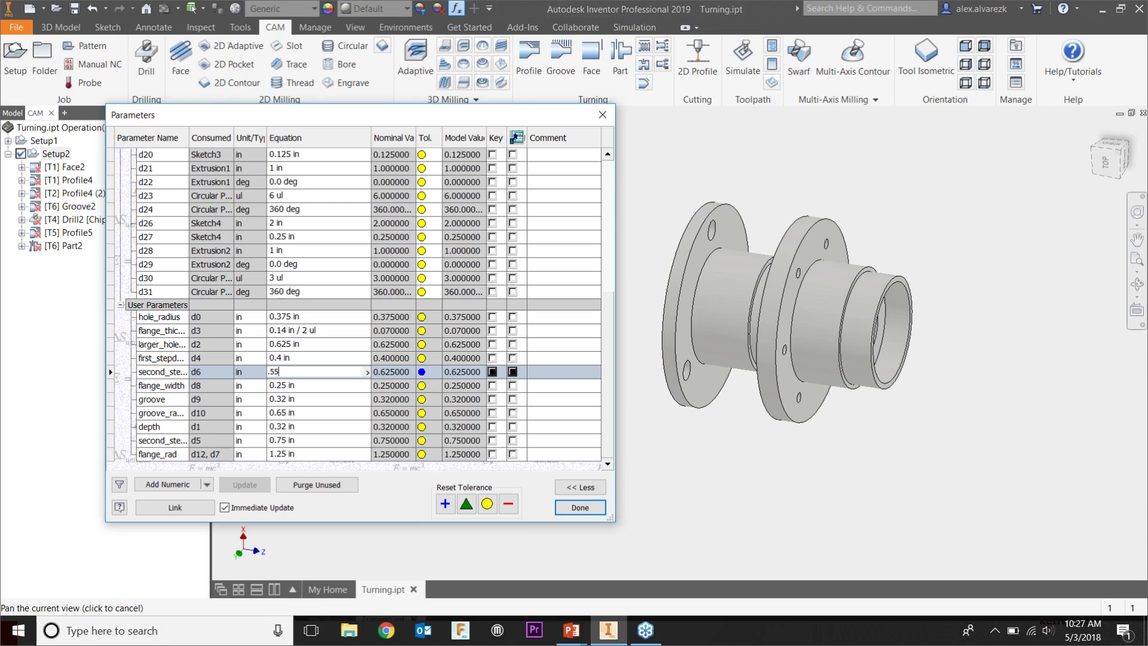
type("55")
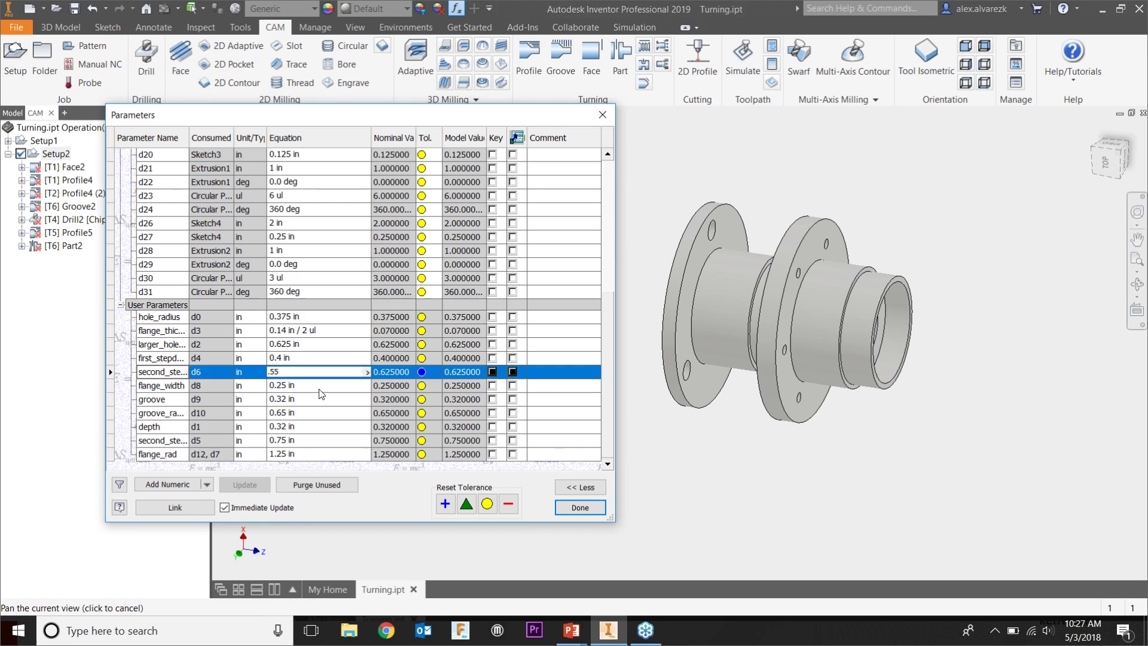
left_click(313, 388)
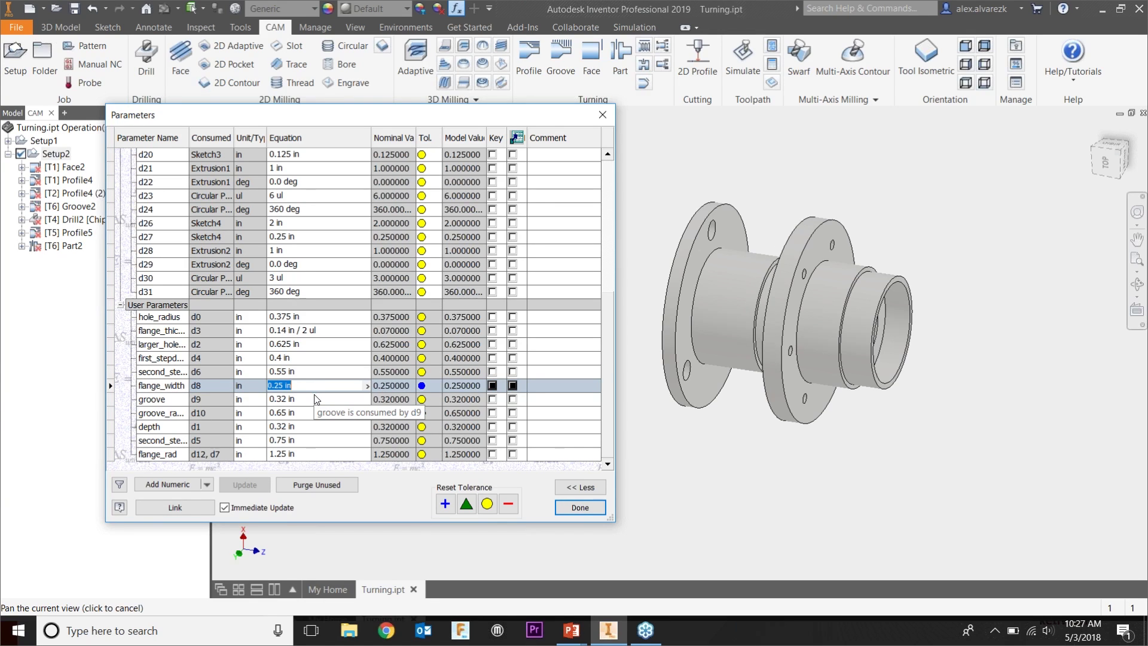
type(".5")
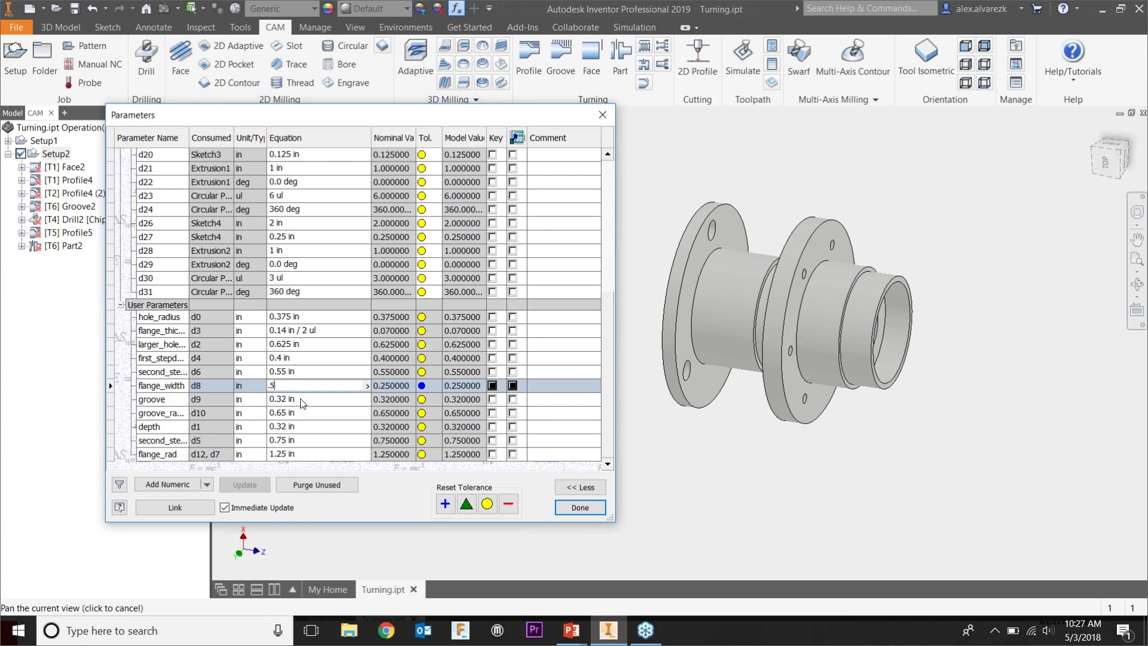
key("Return")
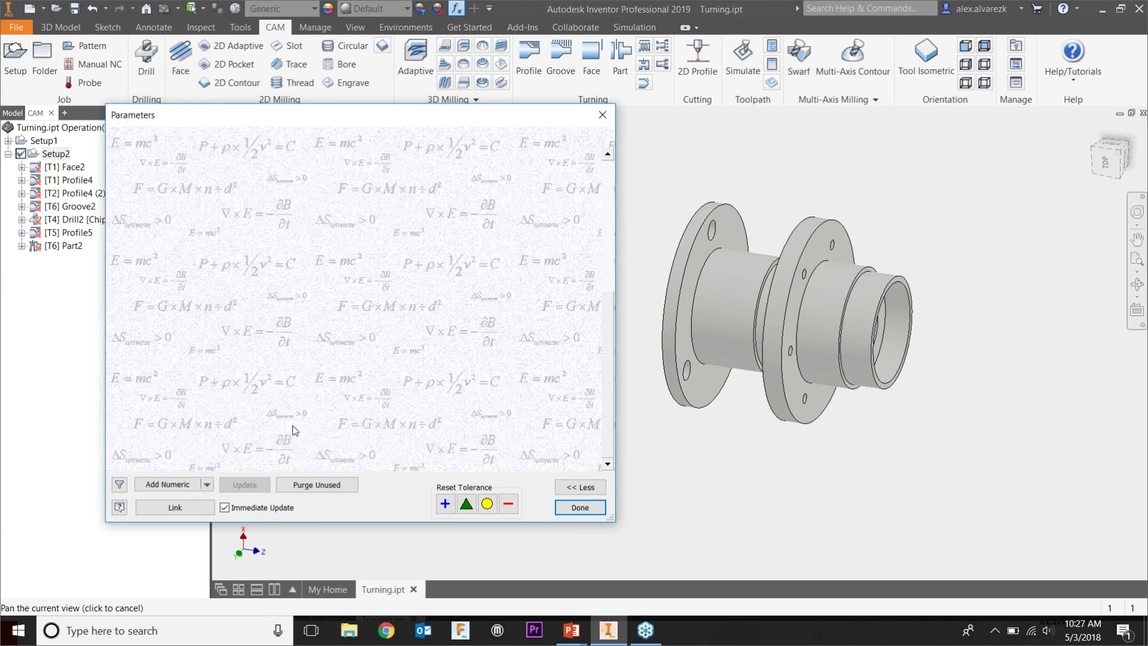
- Set the depth parameter of the counterbore to 0.28 in and close the parameter table
left_click(293, 426)
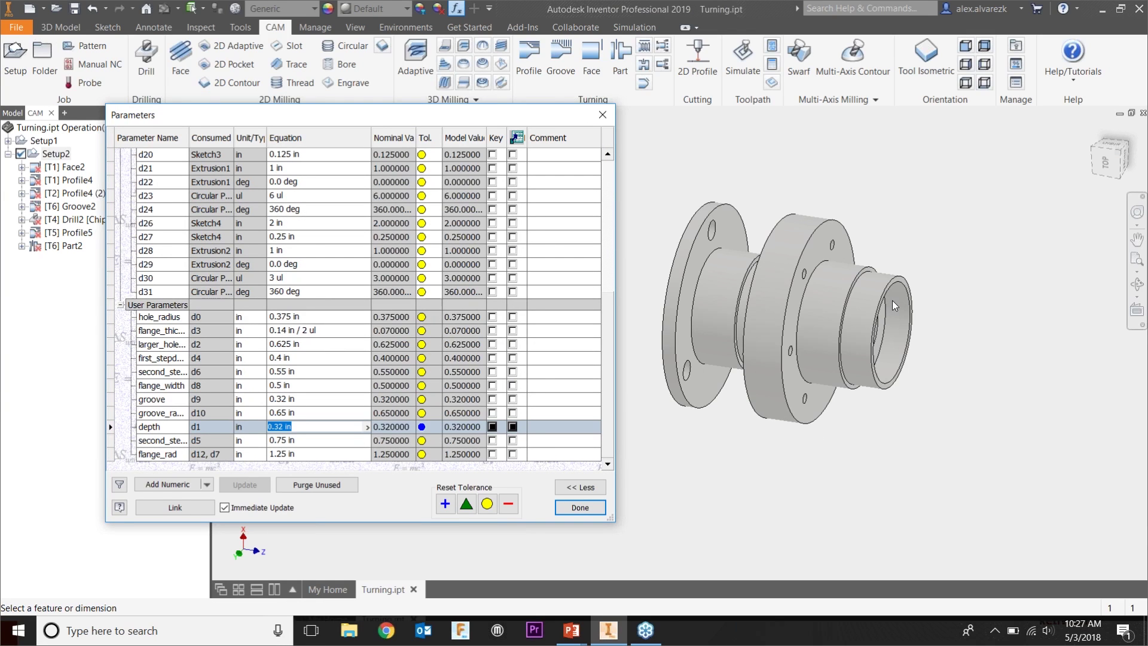
scroll(894, 312, "up", 2)
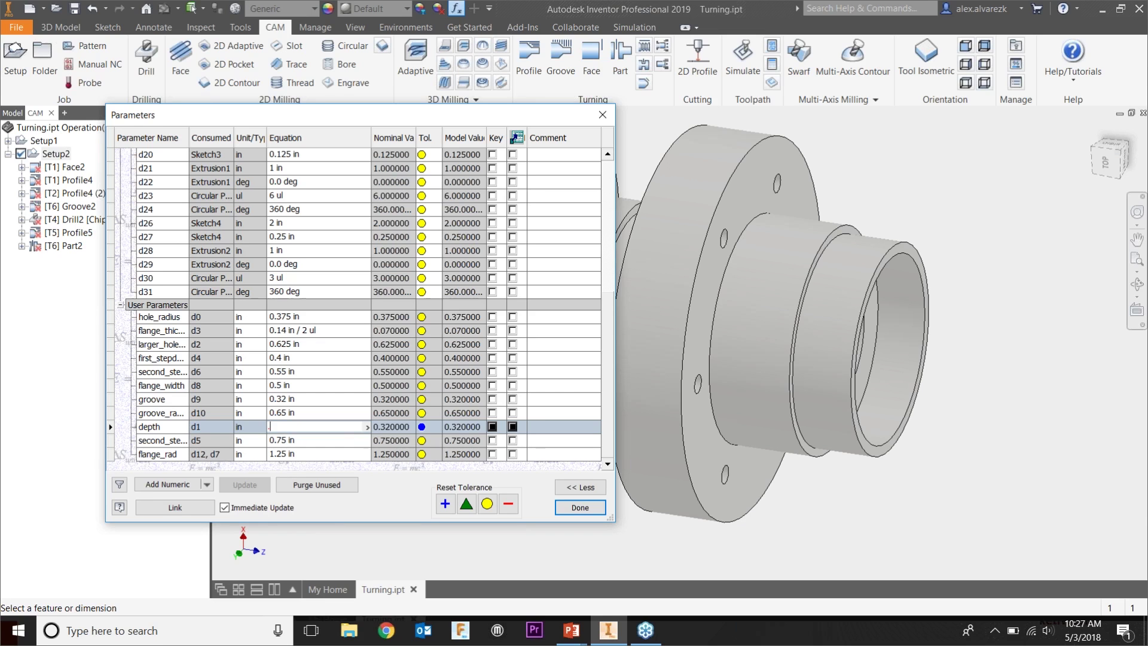
key("Return")
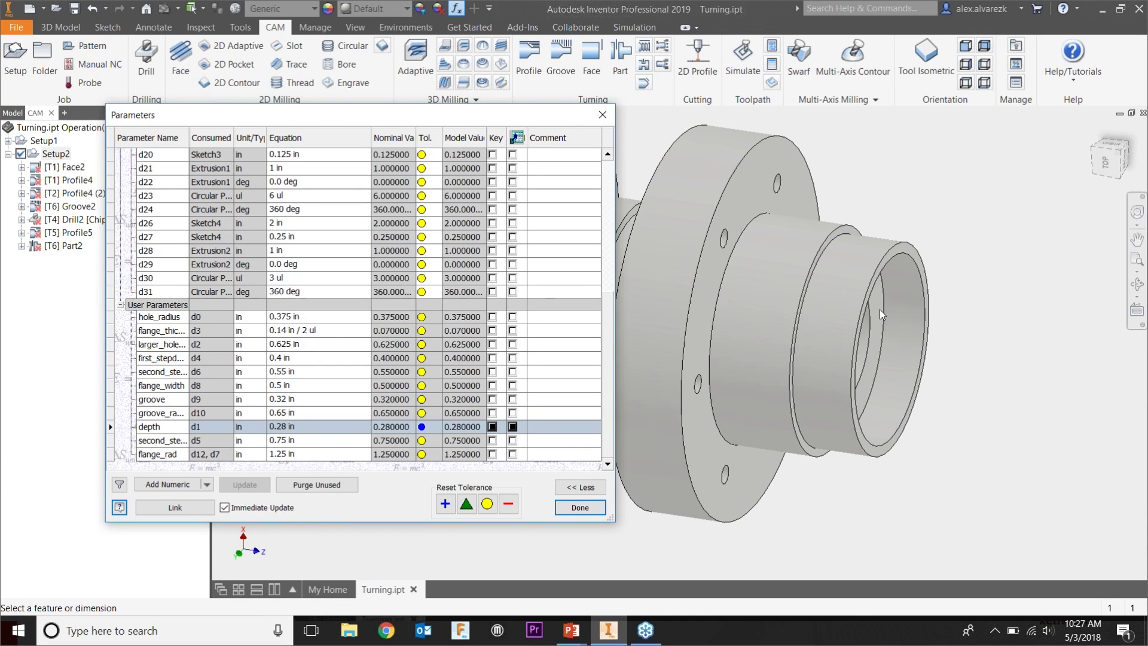
left_click(569, 510)
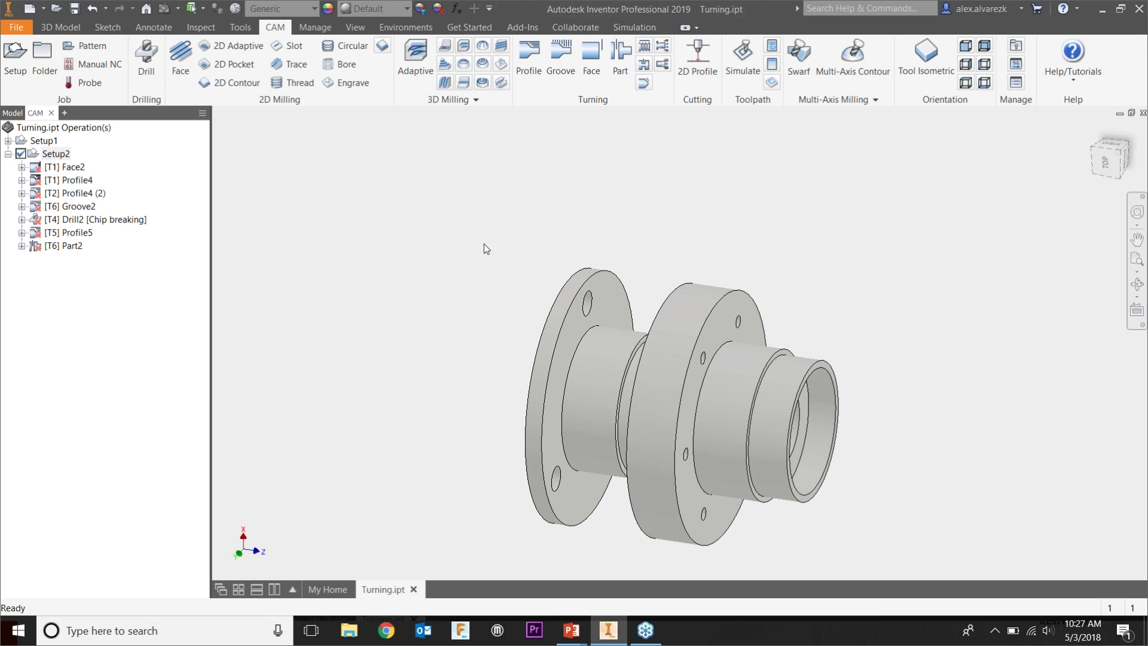
- Regenerate all Setup2 toolpaths for the modified part and check the stock around it
left_click(66, 154)
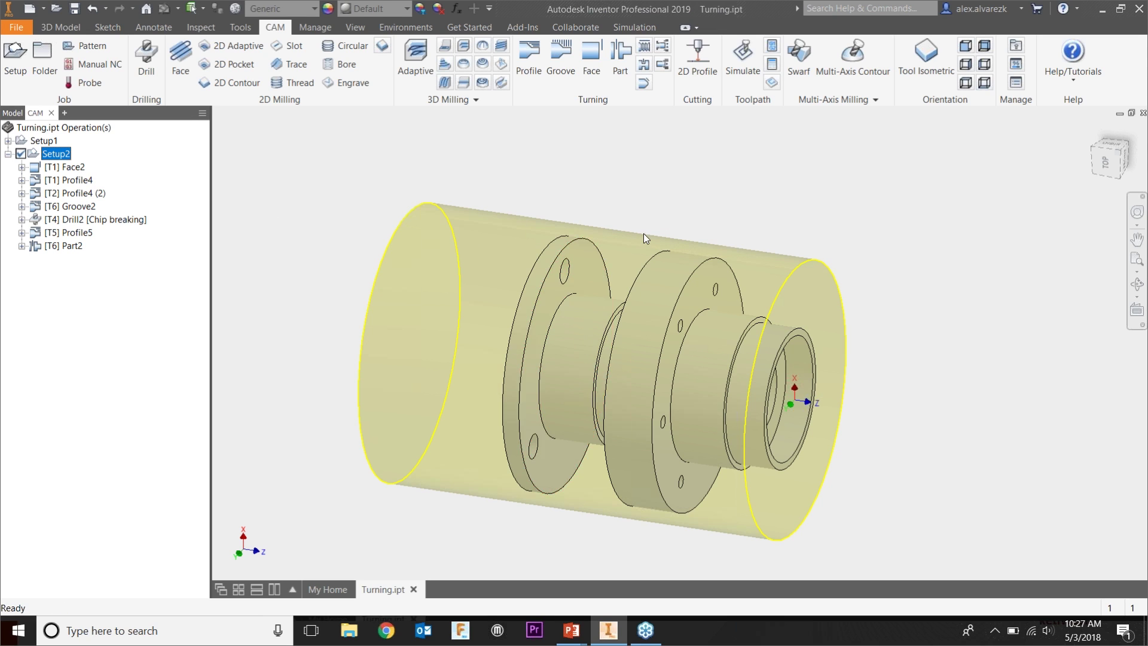
middle_click_drag(680, 205, 712, 205, "shift")
key("F5")
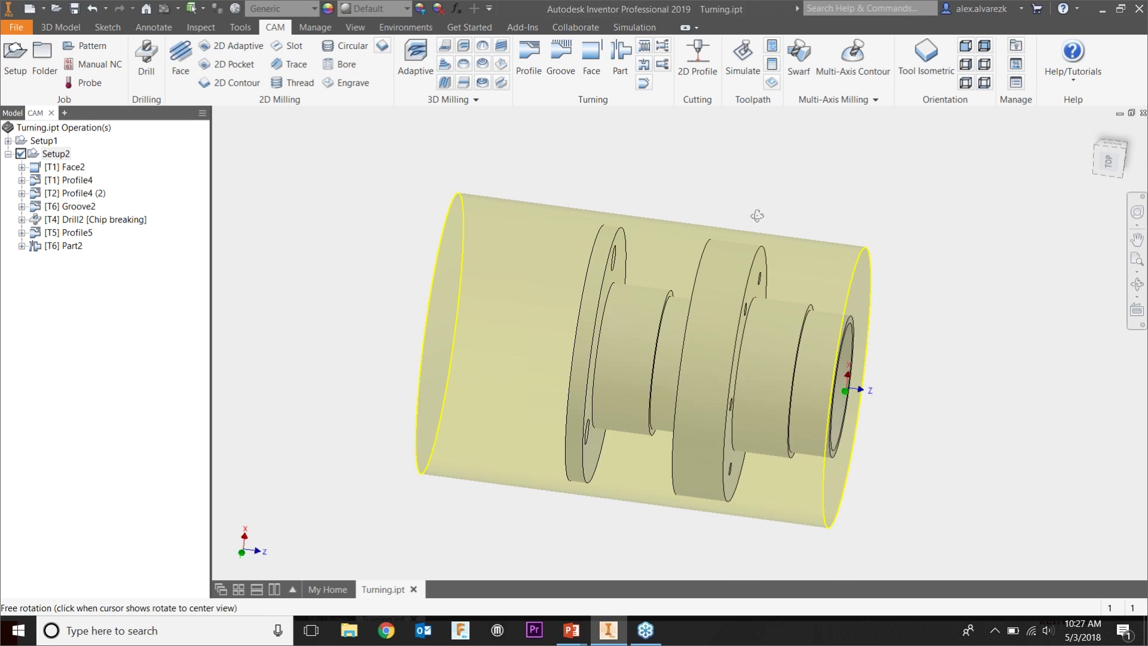
- Review the regenerated Setup2 toolpaths one operation at a time, from the outside profiling to the part cutoff
left_click(82, 170)
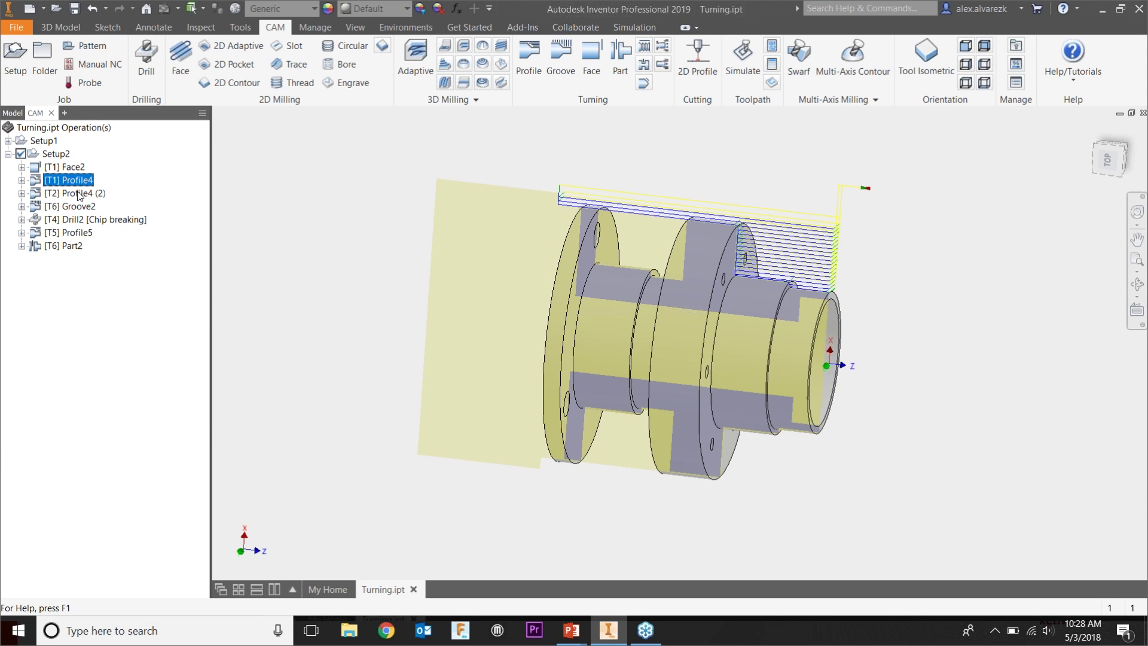
left_click(79, 194)
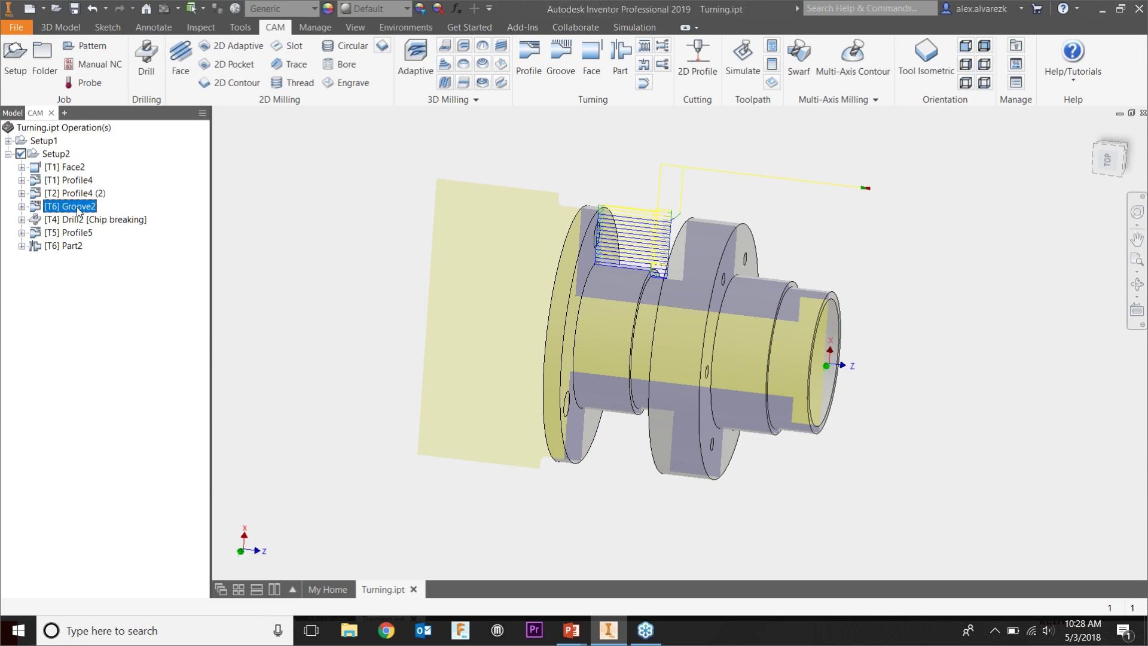
left_click(83, 220)
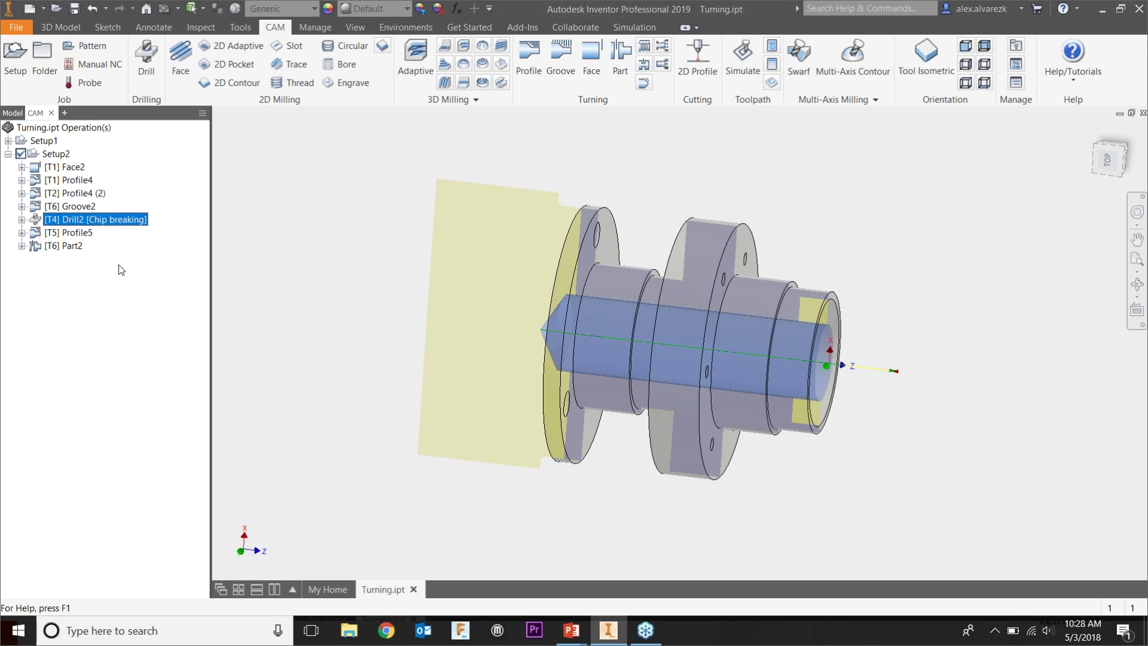
left_click(89, 233)
left_click(67, 246)
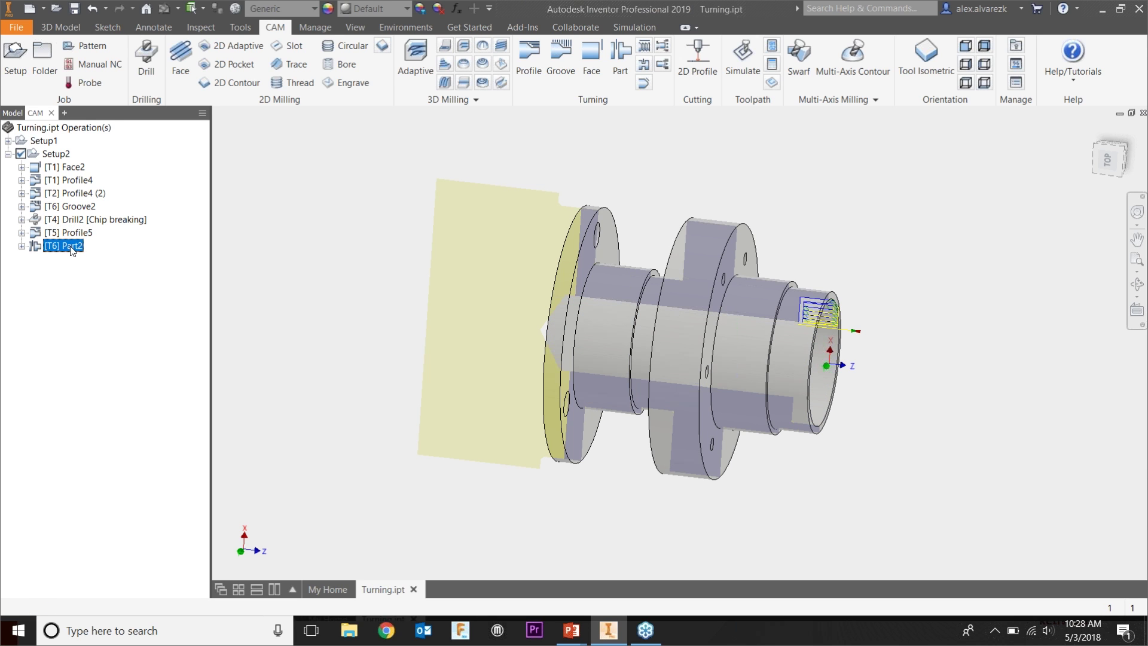
middle_click_drag(333, 255, 368, 218, "shift")
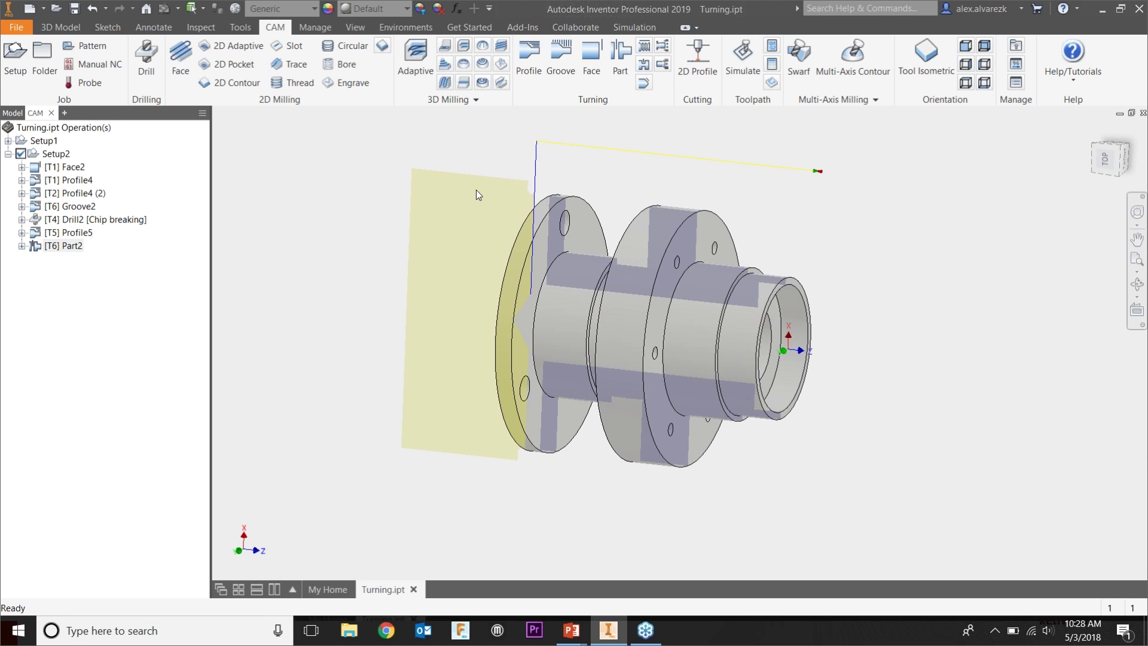
middle_click_drag(580, 181, 585, 181, "shift")
- Simulate all of Setup2 on the modified part, skipping through the operations to the cutoff, inspect the cut part, and close the simulation
left_click(54, 154)
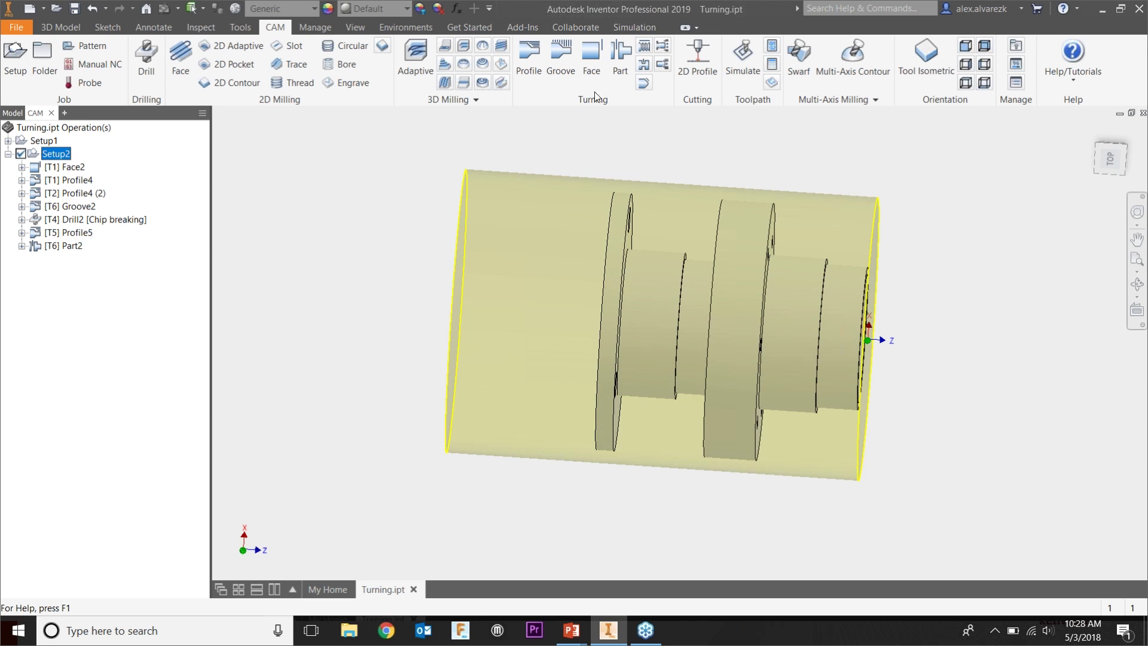
left_click(743, 59)
left_click(677, 534)
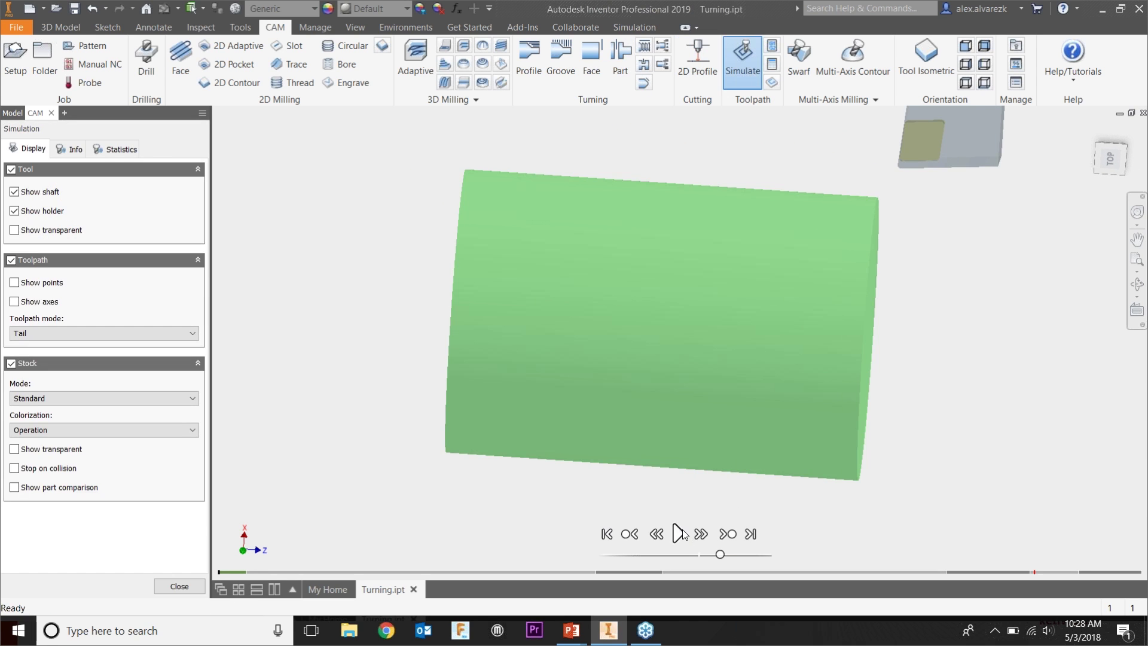
left_click(726, 536)
left_click(725, 536)
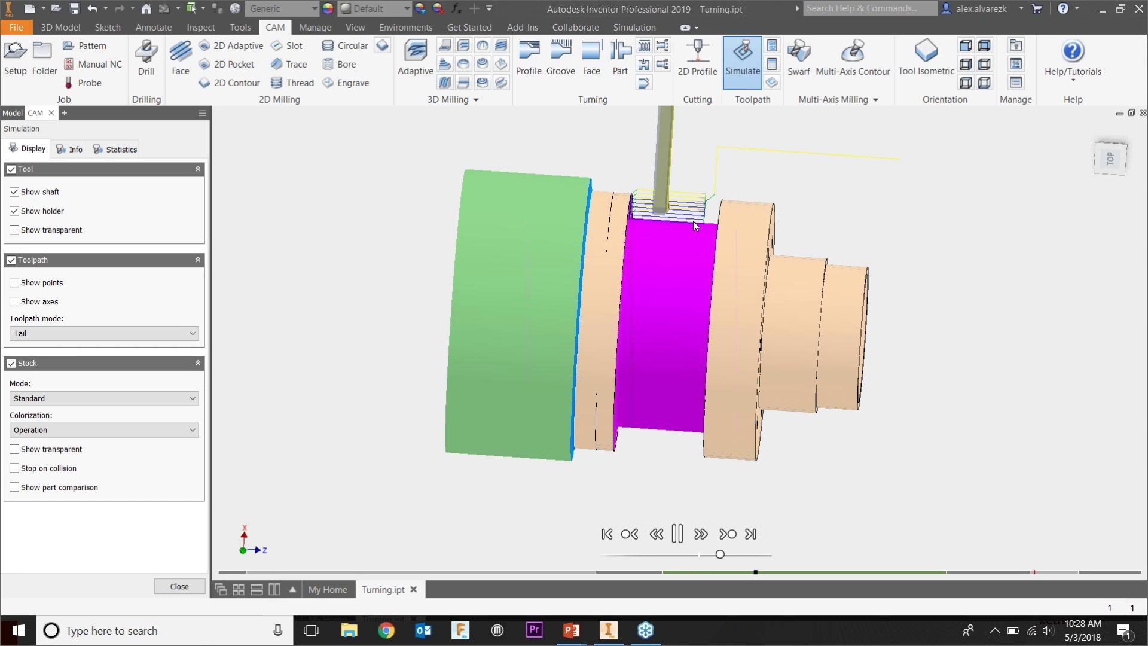
left_click(725, 534)
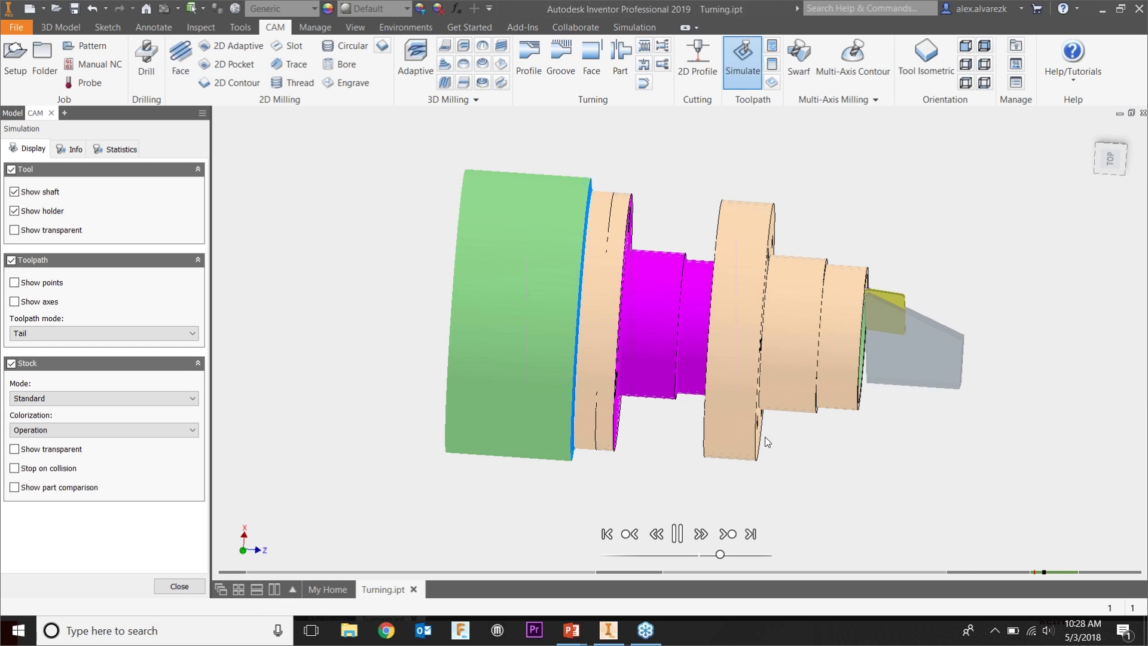
key("F6")
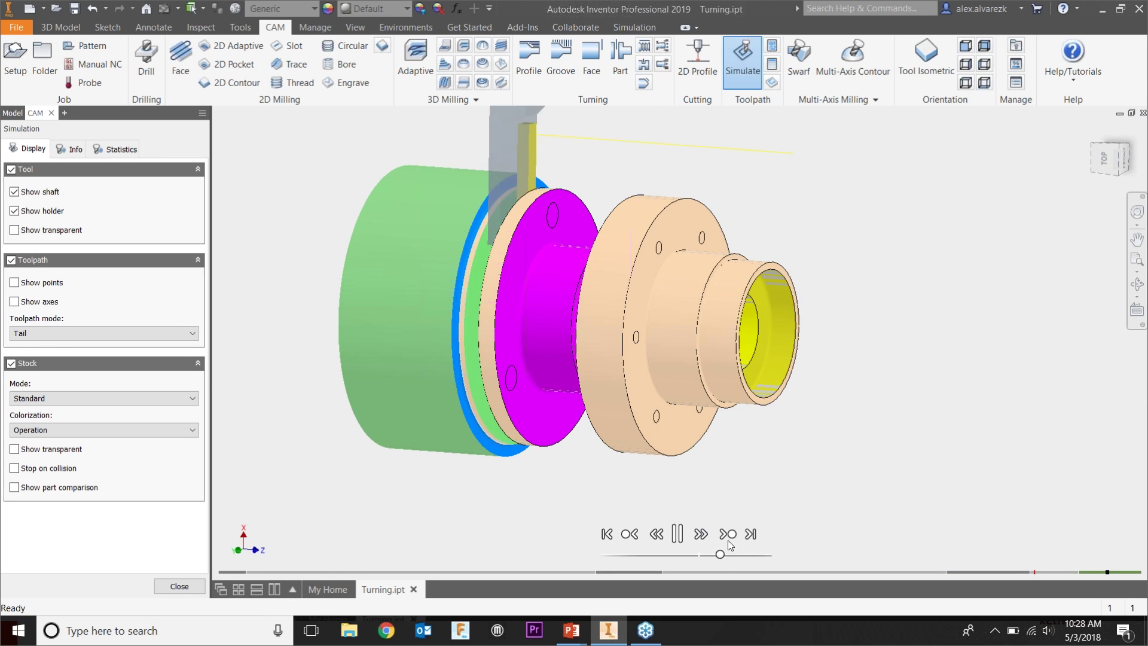
middle_click_drag(672, 317, 700, 296, "shift")
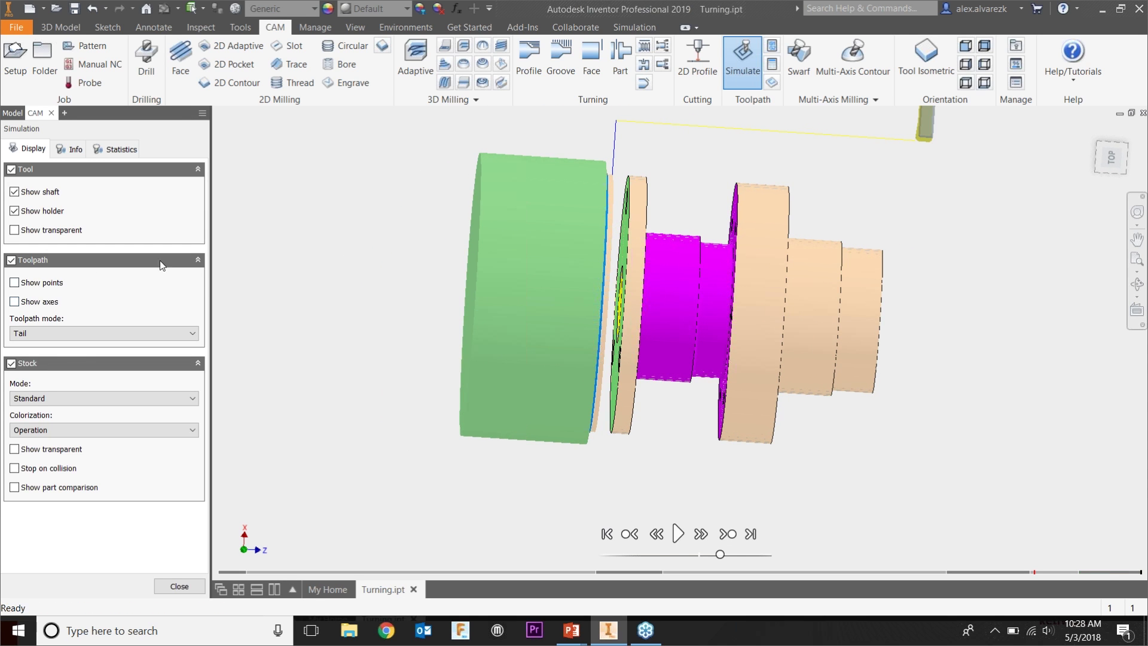
middle_click_drag(844, 241, 619, 270, "shift")
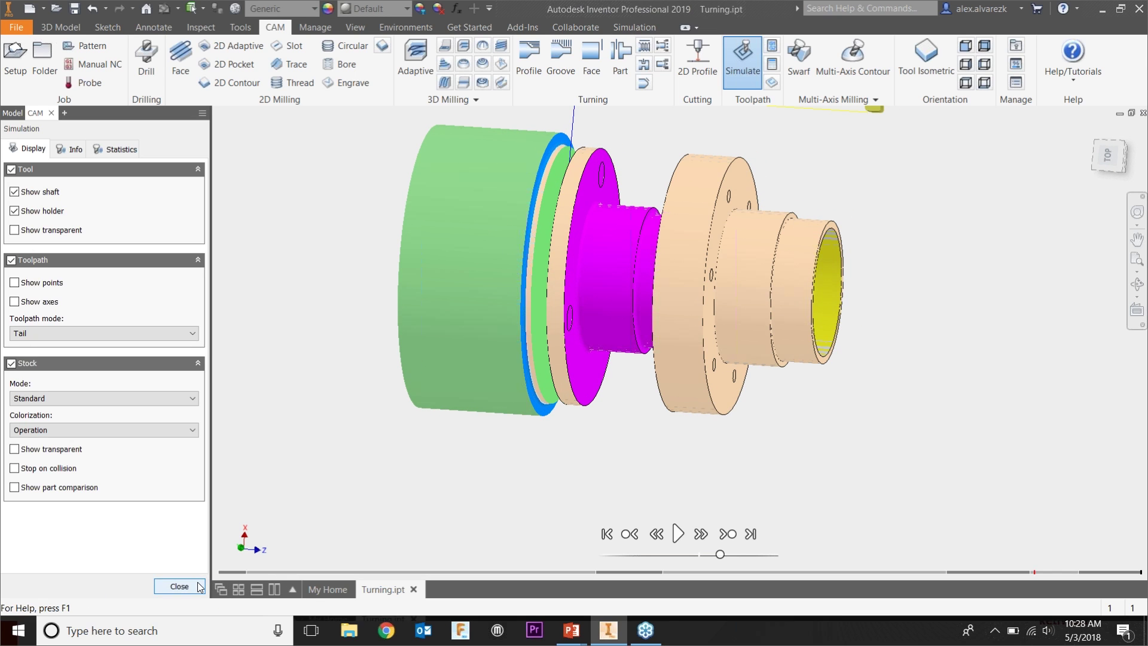
left_click(178, 586)
- Post process Setup2 with the HAAS Turning post, save the program to the Desktop as 1001.nc, and view the code in HSM Edit
left_click(57, 154)
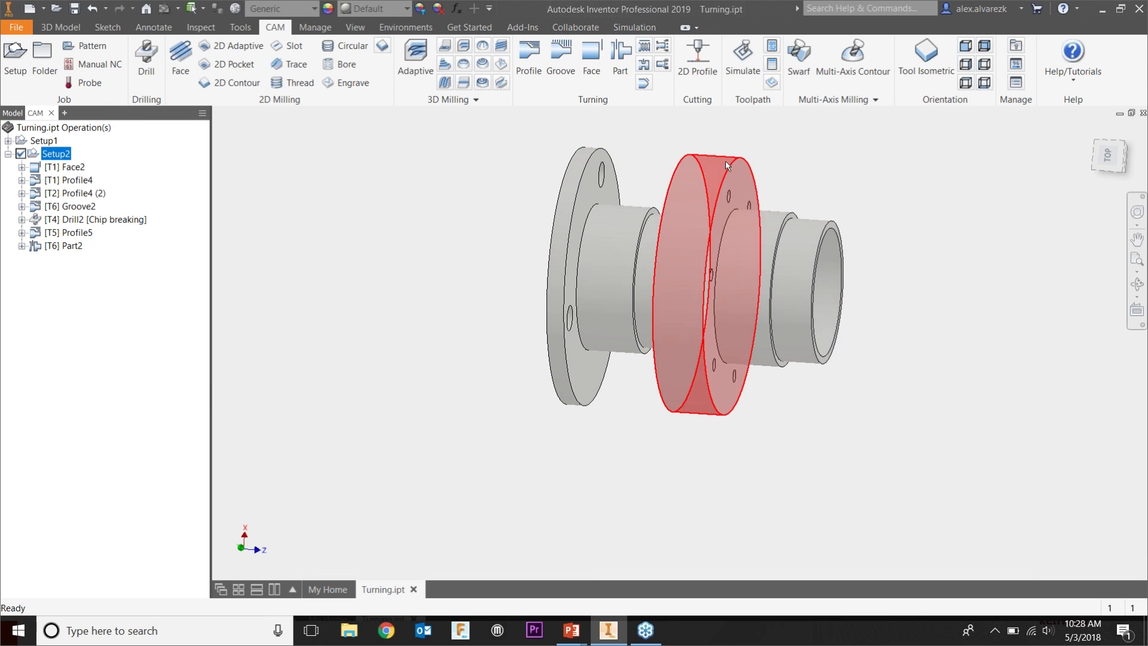
left_click(773, 48)
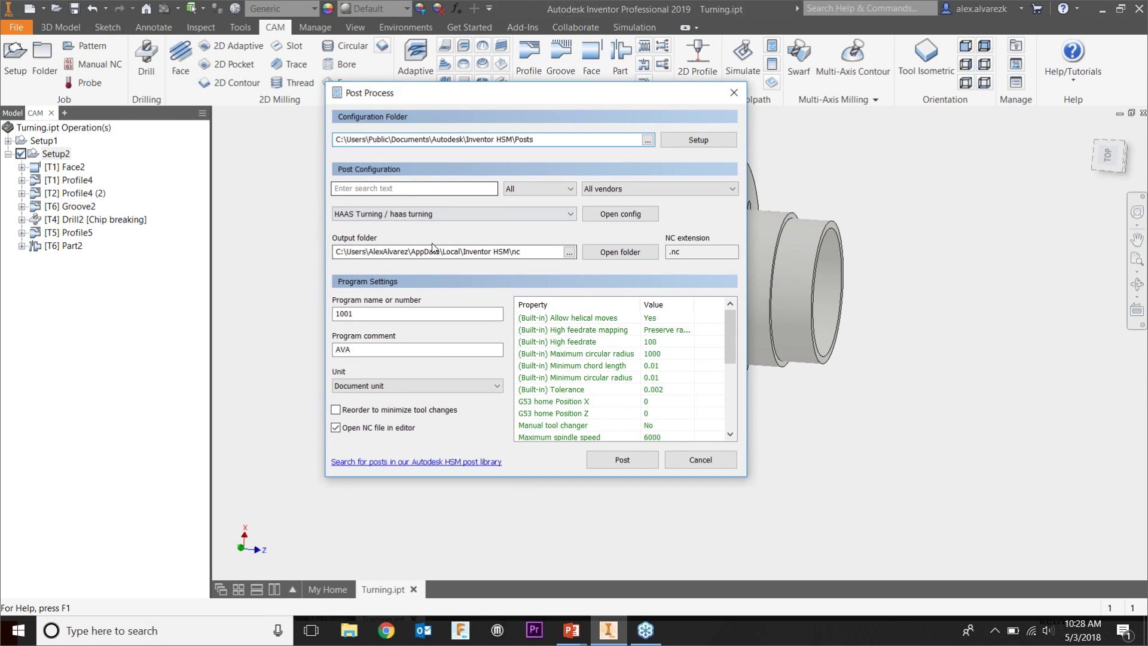
left_click(597, 461)
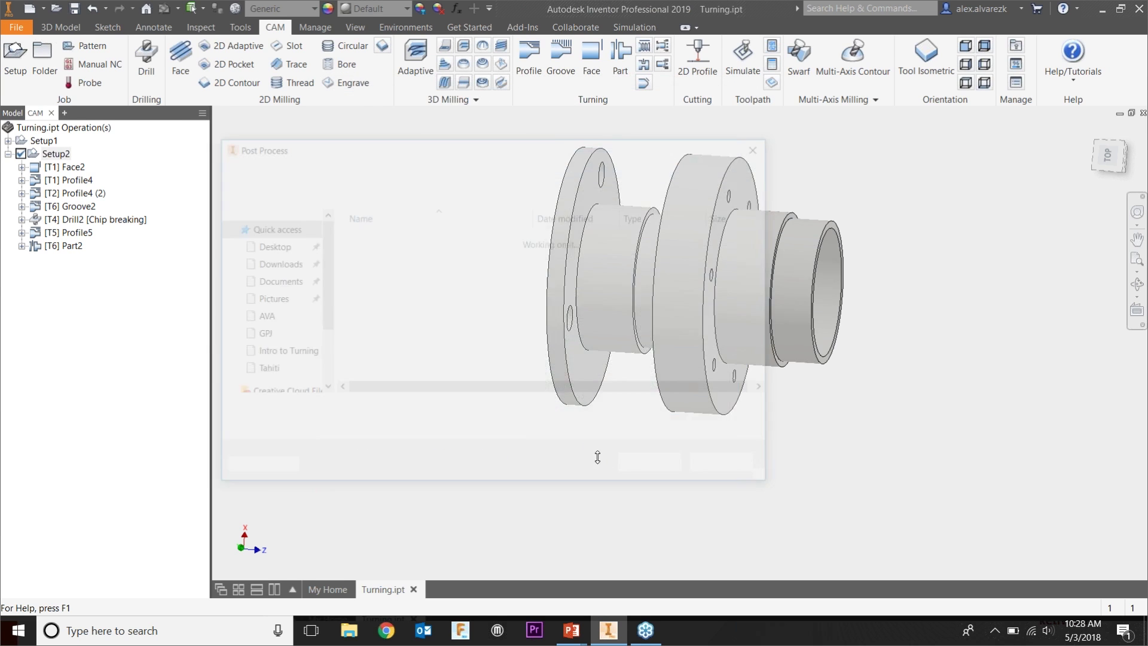
left_click(269, 246)
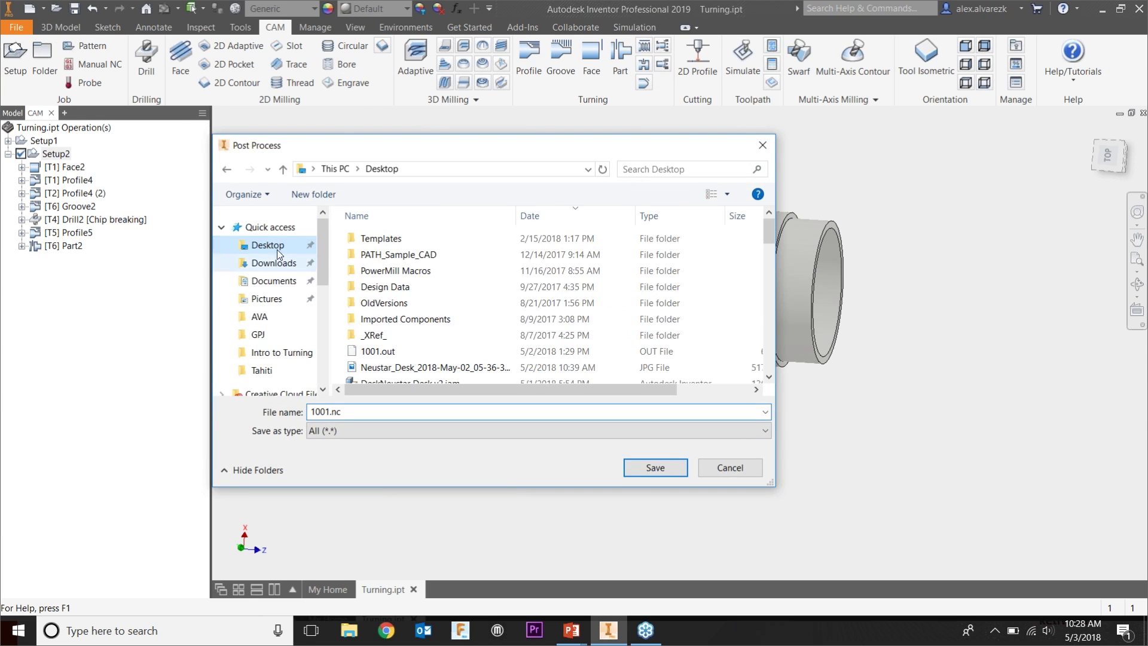
left_click(655, 467)
left_click(609, 317)
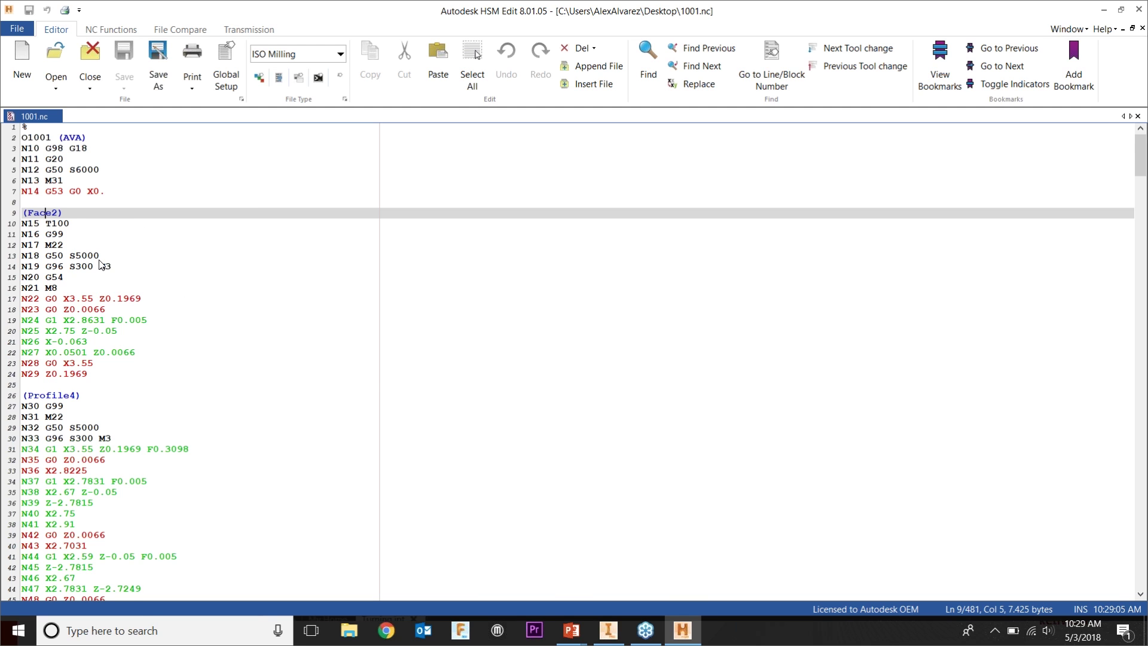
- Switch back to Inventor, try a maximum spindle speed of 2500 in Setup2's post properties, and cancel without posting
key("alt+Tab")
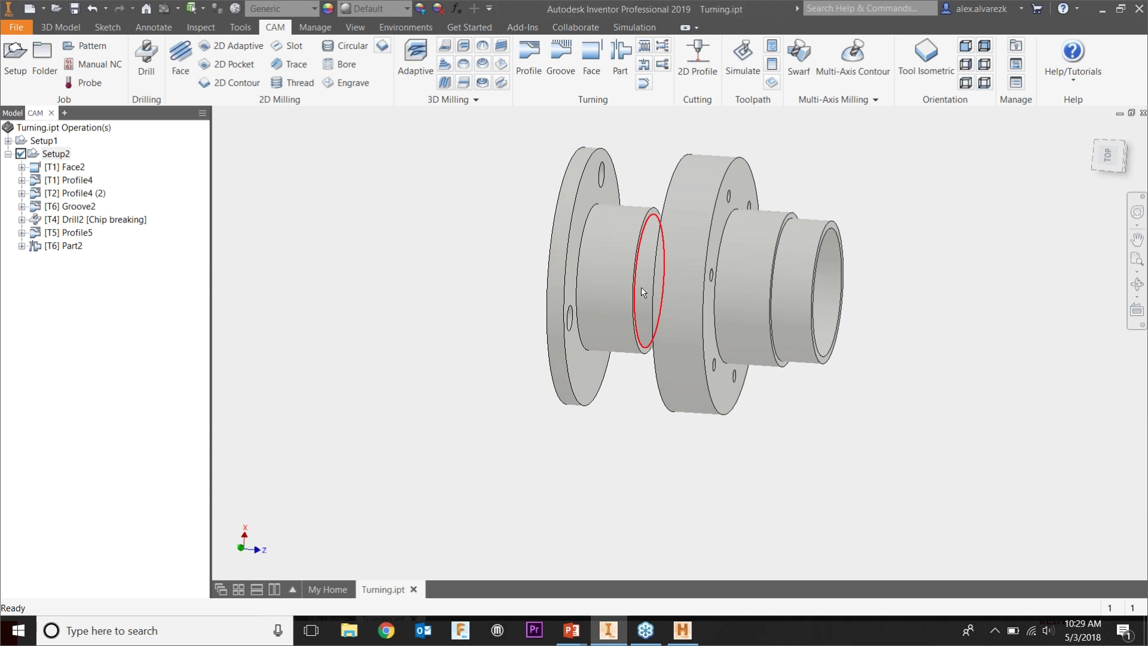
left_click(56, 154)
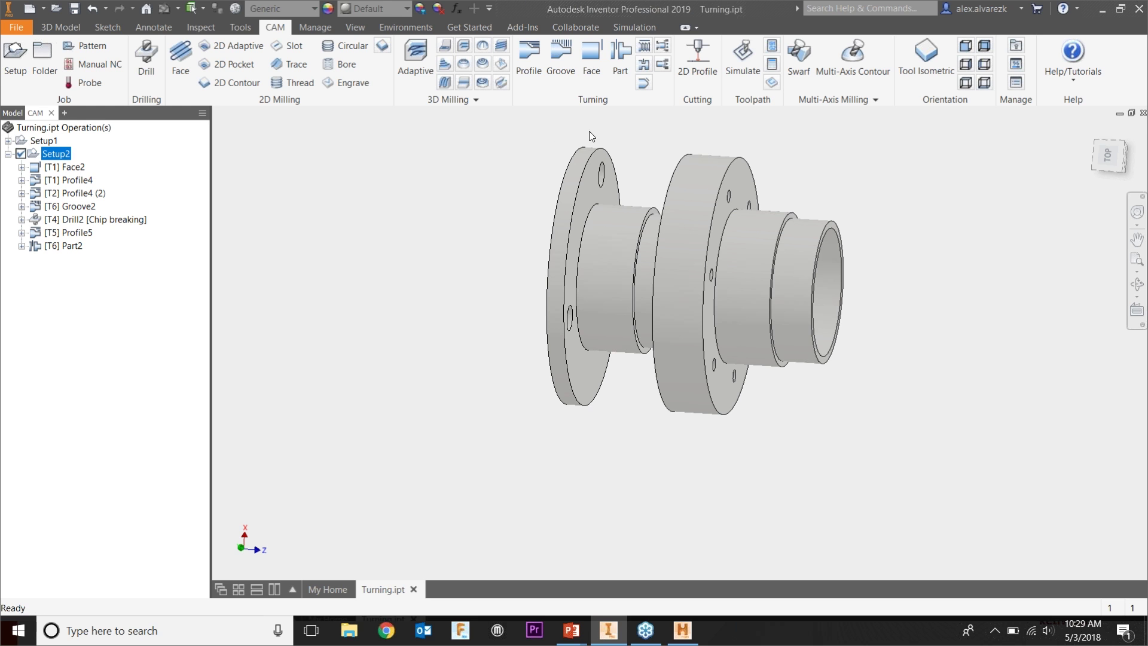
left_click(771, 46)
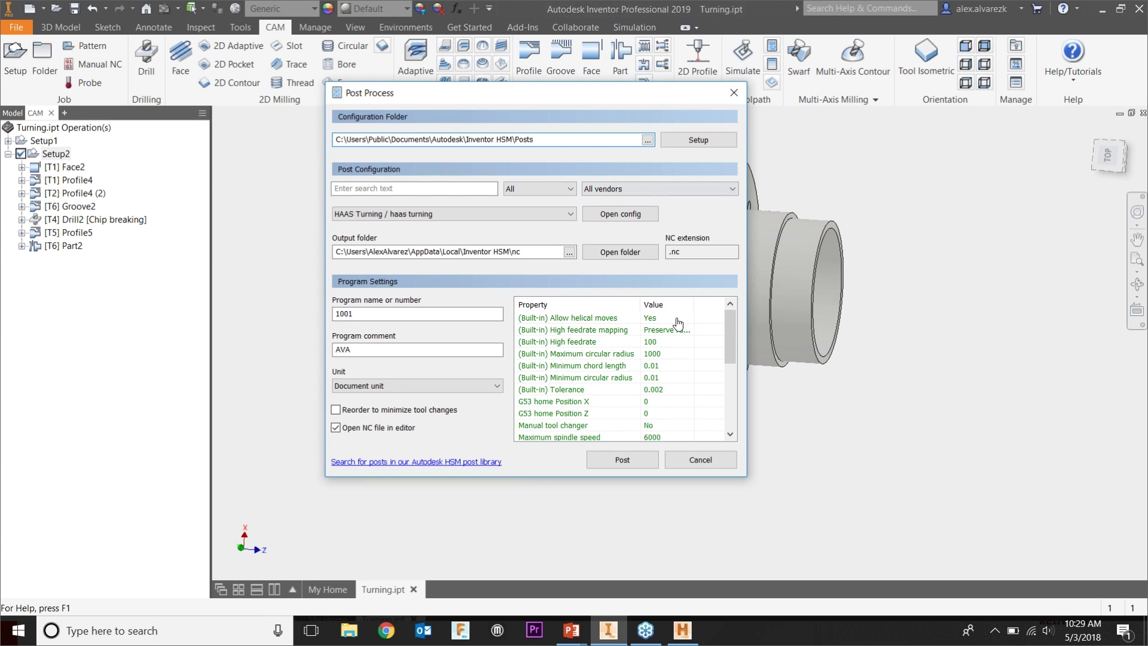
left_click_drag(727, 325, 732, 366)
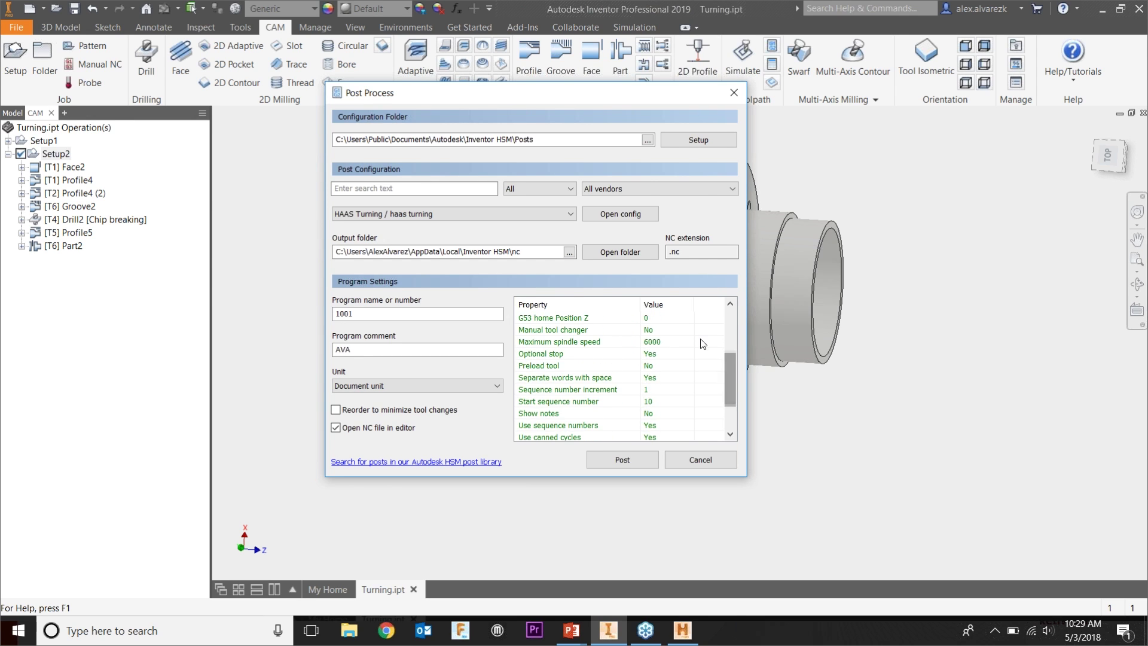
left_click(661, 344)
left_click(661, 344)
type("25")
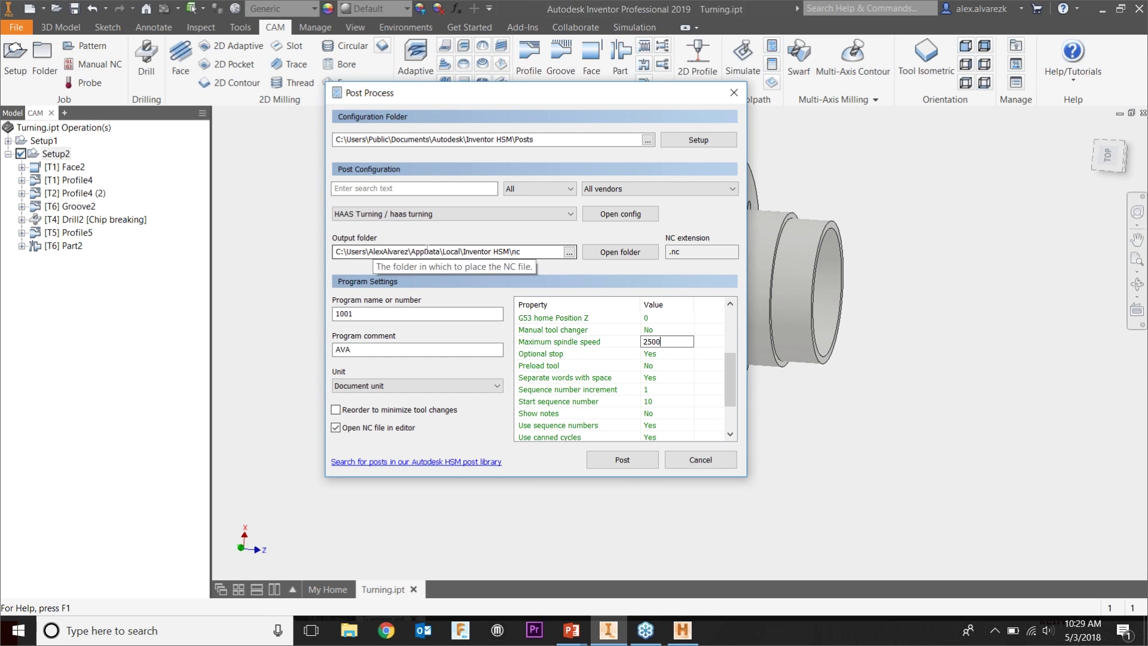
left_click(698, 462)
left_click(698, 462)
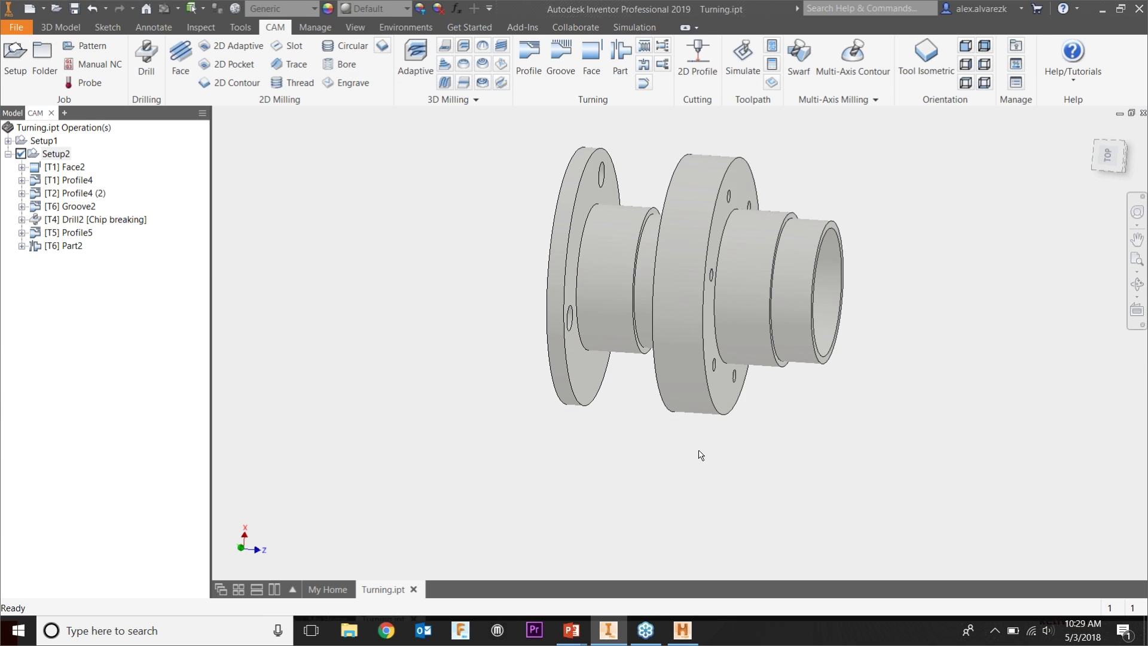